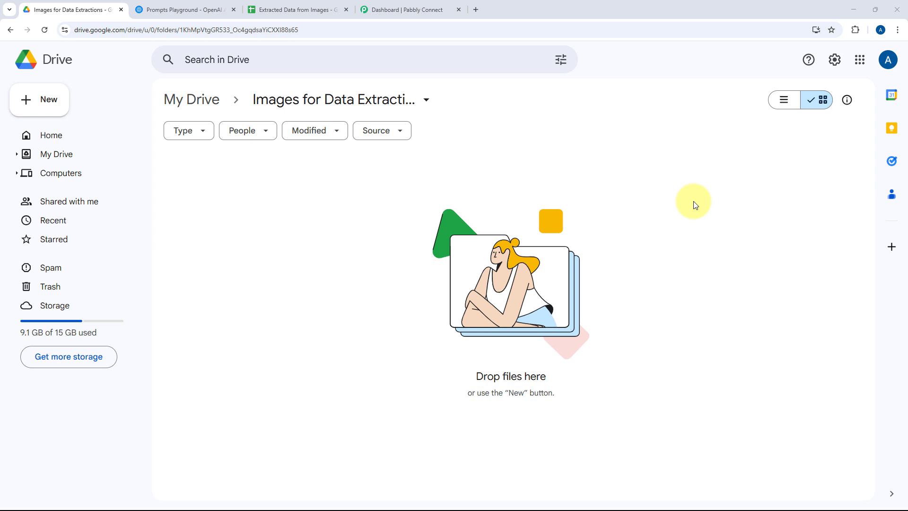
- Look over the OpenAI playground, the Extracted Data from Images spreadsheet and the Pabbly Connect dashboard
left_click(222, 10)
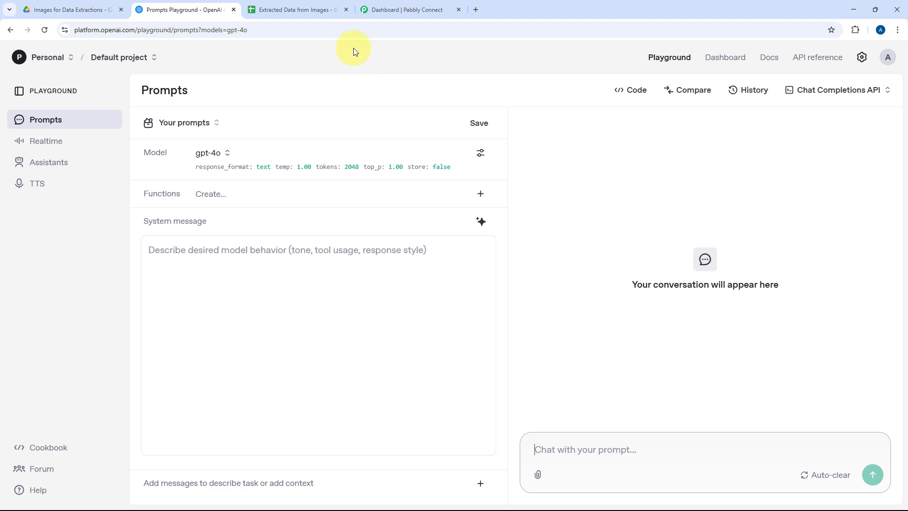
left_click(331, 10)
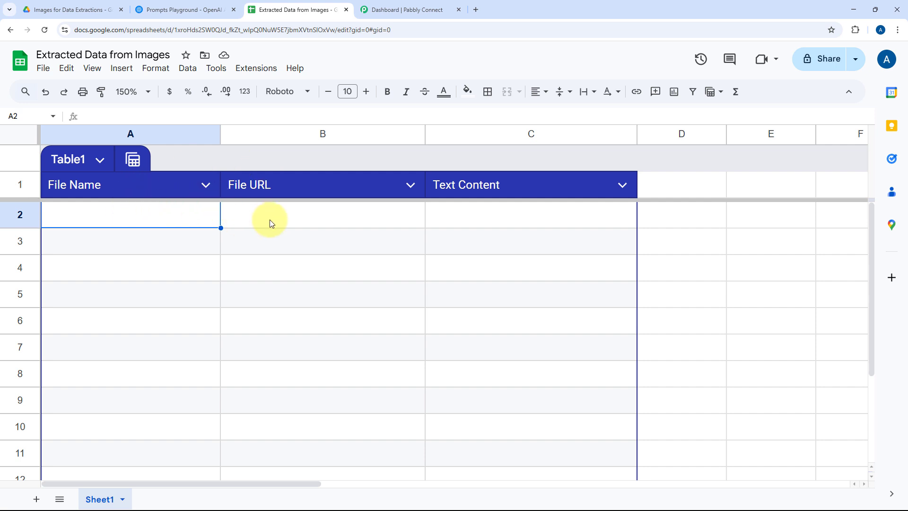
left_click(523, 223)
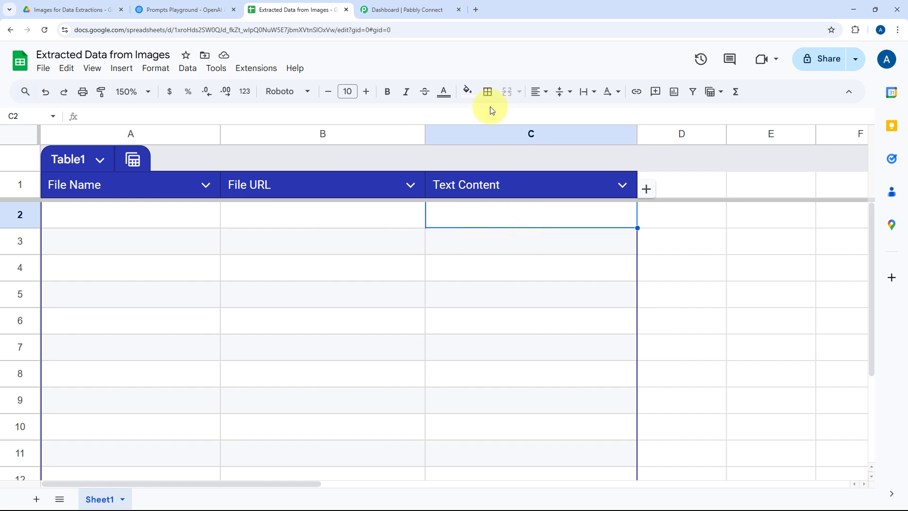
left_click(390, 13)
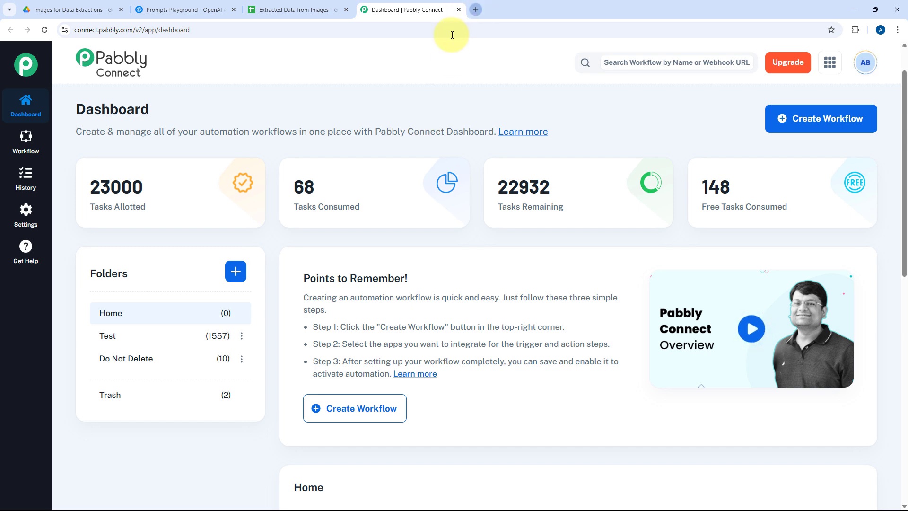
- Open the pabbly.com/connect landing page in a new browser tab
left_click(476, 9)
type("pabb")
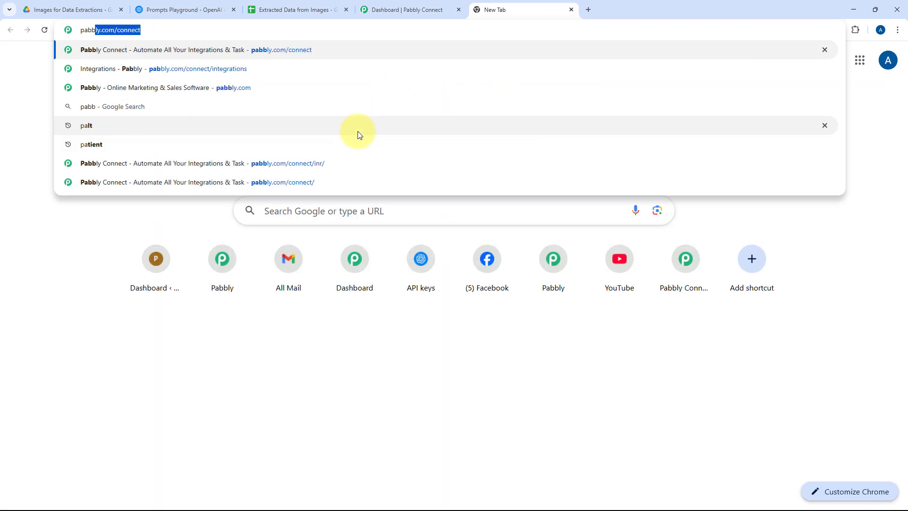
type("ly.com")
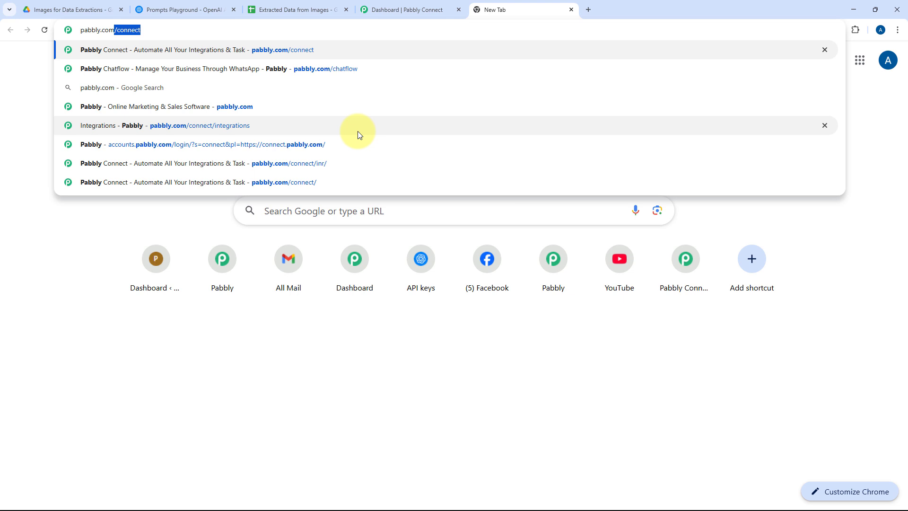
type("/connect/")
key("Return")
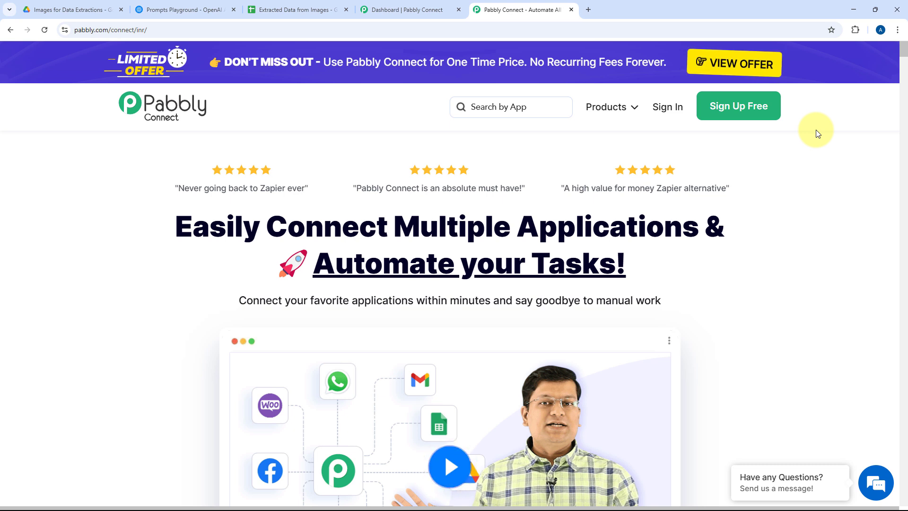
- Sign in to Pabbly and access Pabbly Connect from its apps page, closing the older Pabbly Connect tab
left_click(674, 115)
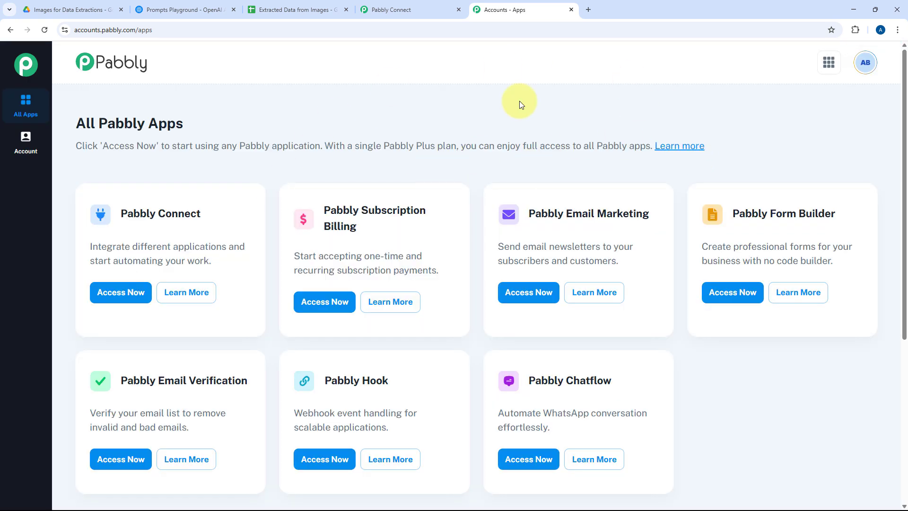
left_click(120, 293)
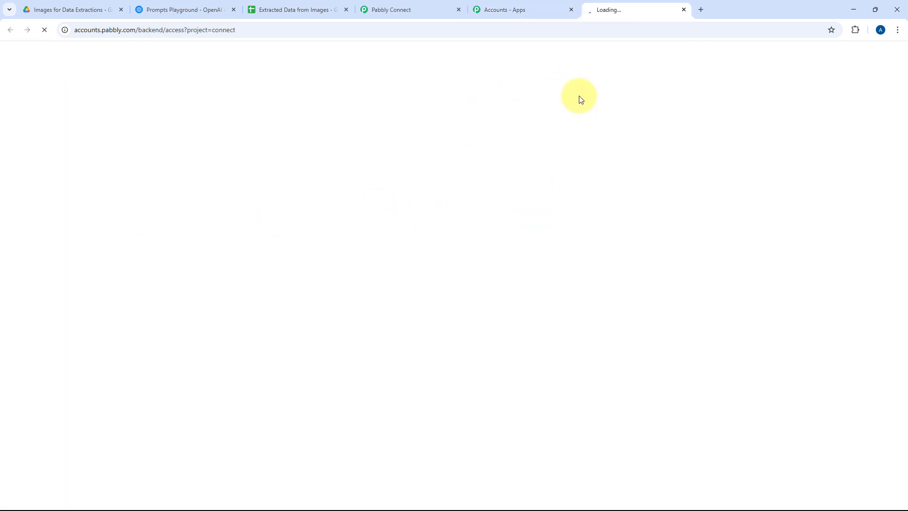
left_click(447, 7)
left_click(458, 9)
left_click(519, 6)
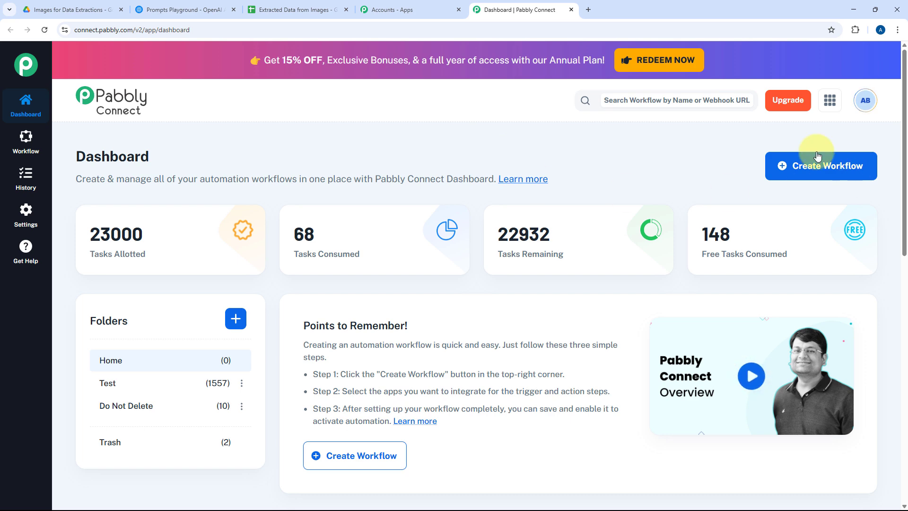
- Create a workflow named "AI Agent for Text Extraction from Image" in the Home folder
left_click(780, 166)
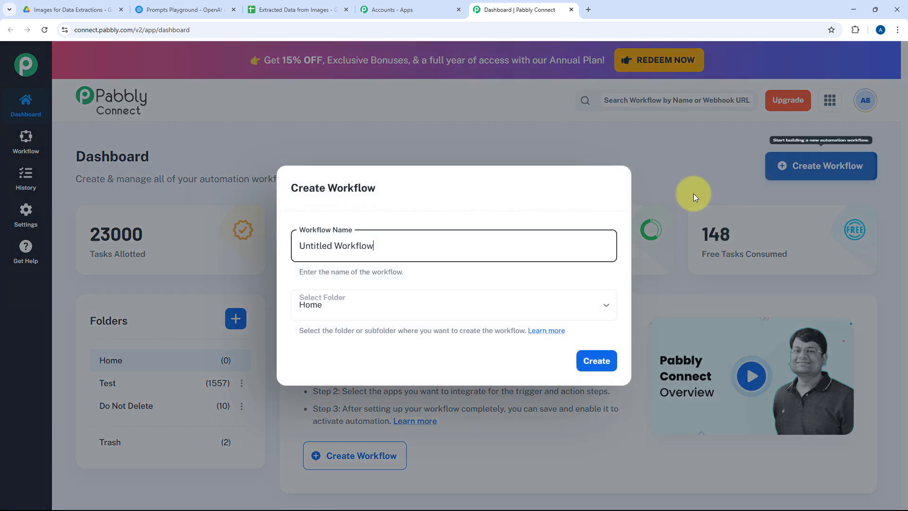
triple_click(414, 256)
type("AI")
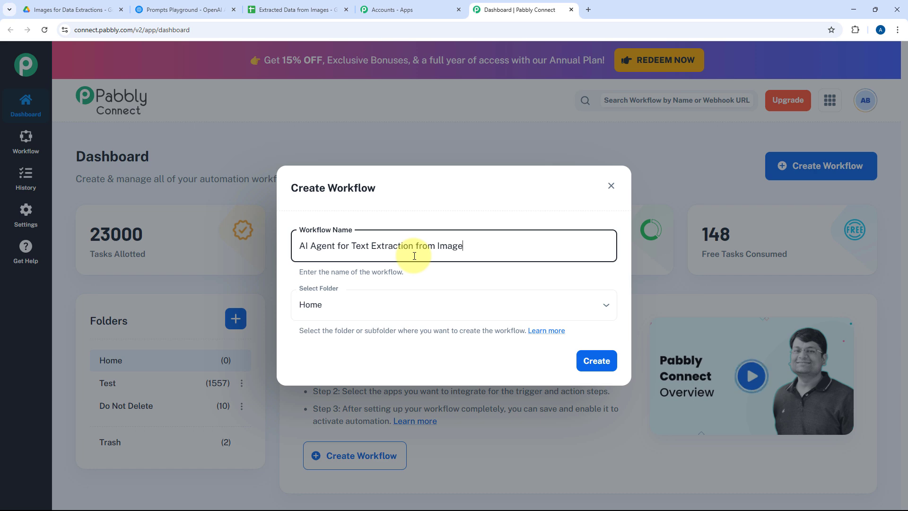
key("ctrl+a")
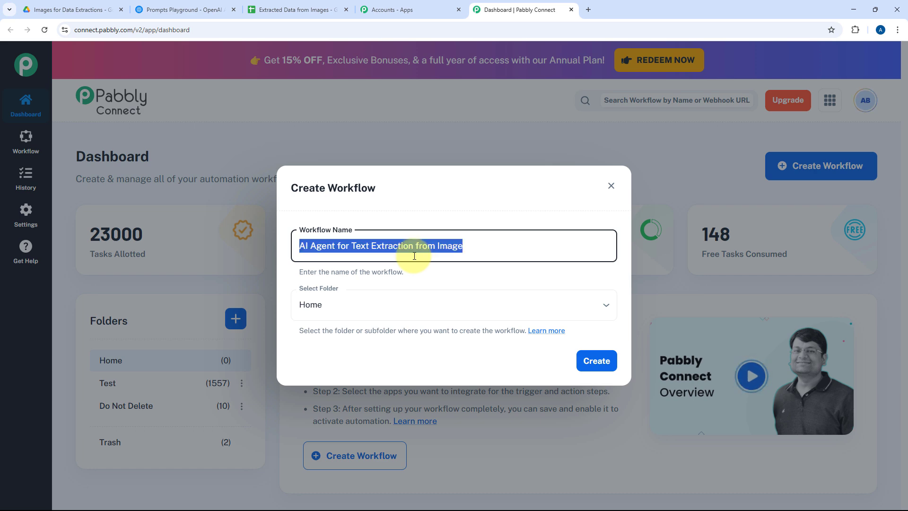
left_click(509, 244)
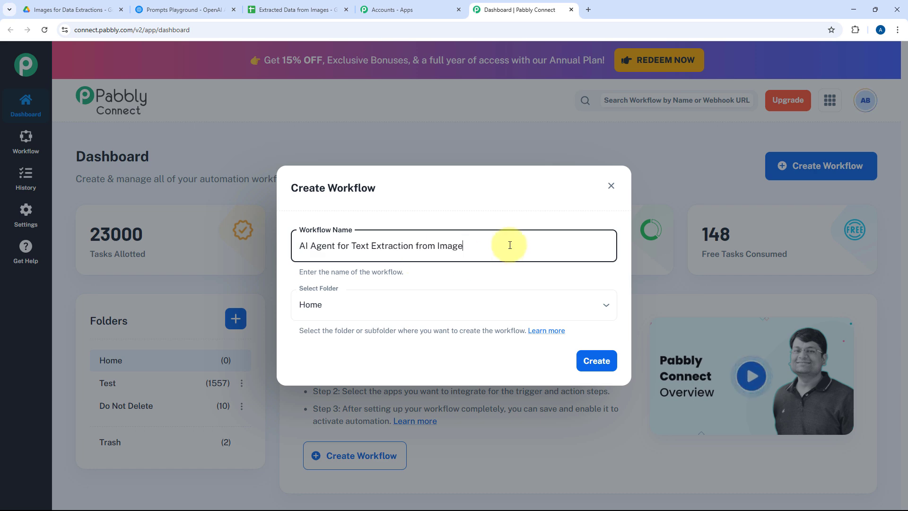
left_click(426, 302)
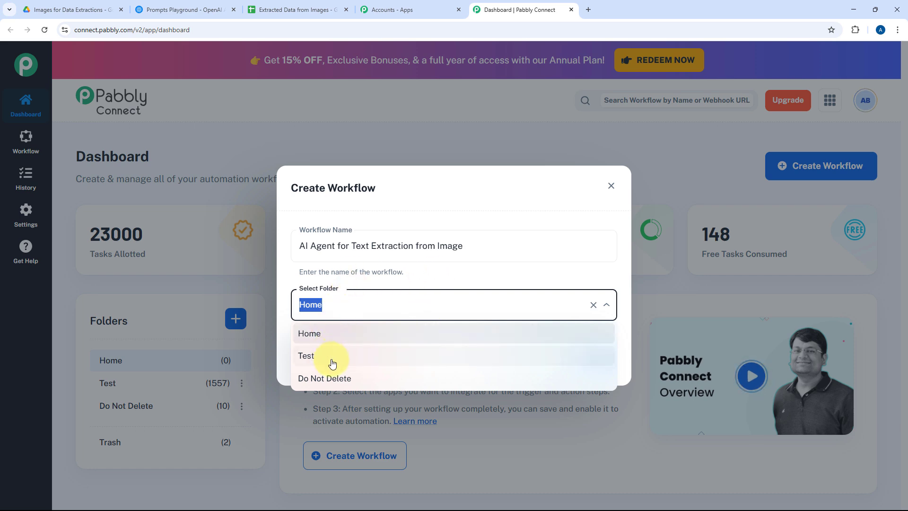
left_click(432, 278)
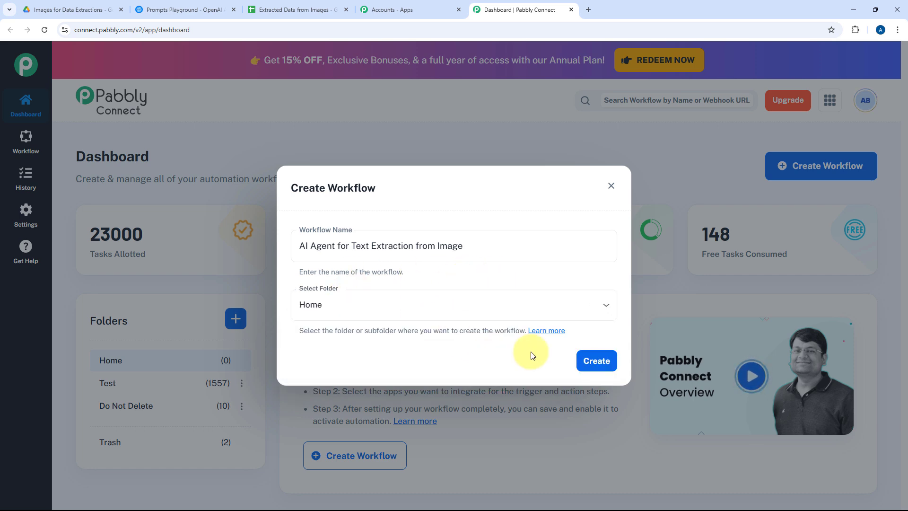
left_click(586, 362)
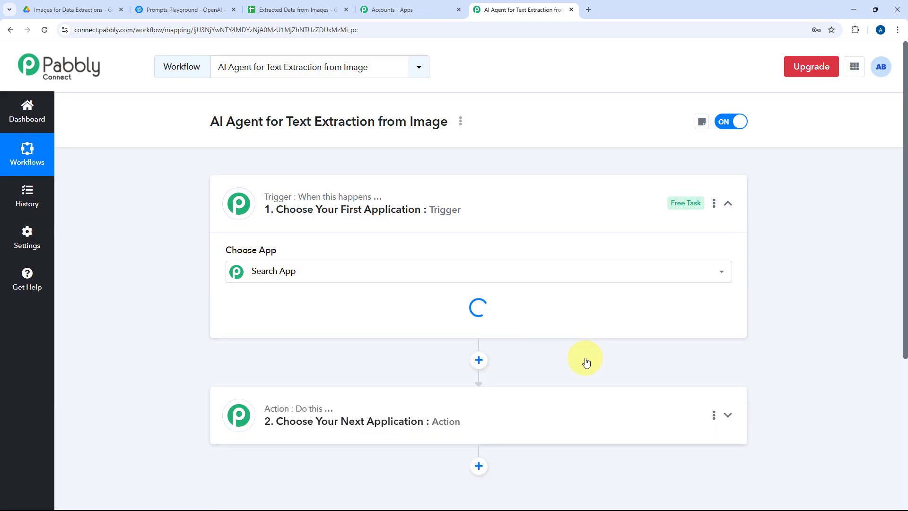
- Examine the new workflow's trigger and action blocks and the apps offered for the trigger
left_click(469, 195)
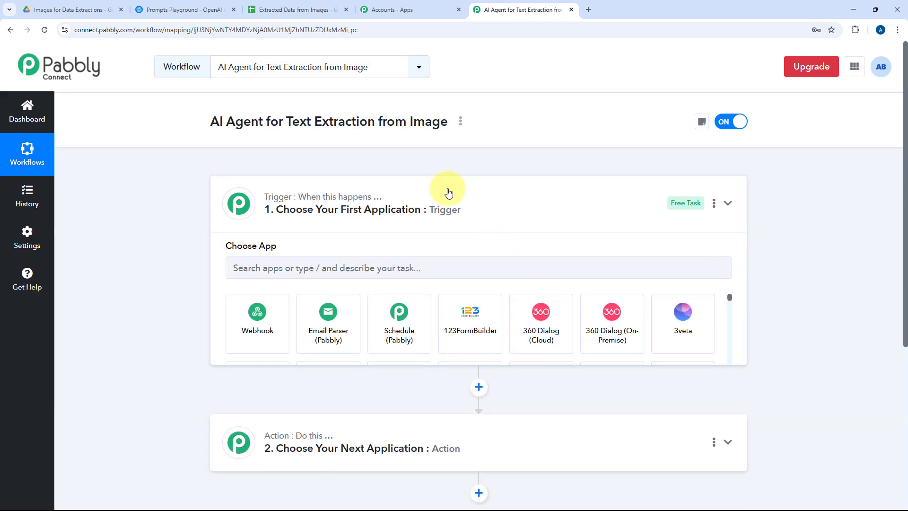
scroll(242, 231, "down", 1)
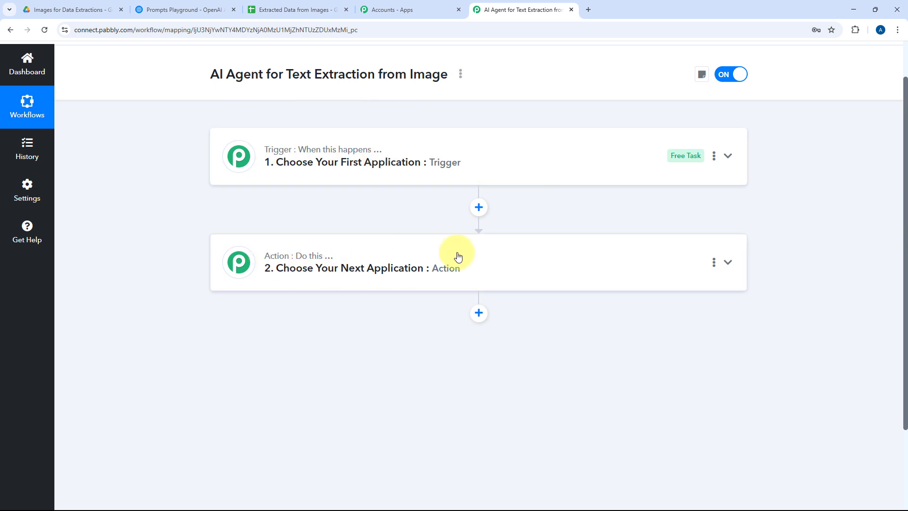
left_click(470, 167)
scroll(204, 172, "up", 1)
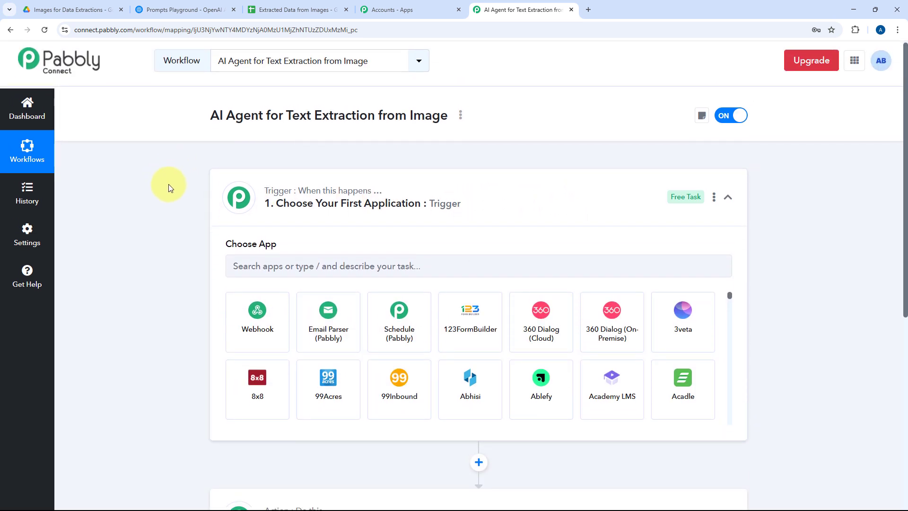
scroll(168, 183, "down", 2)
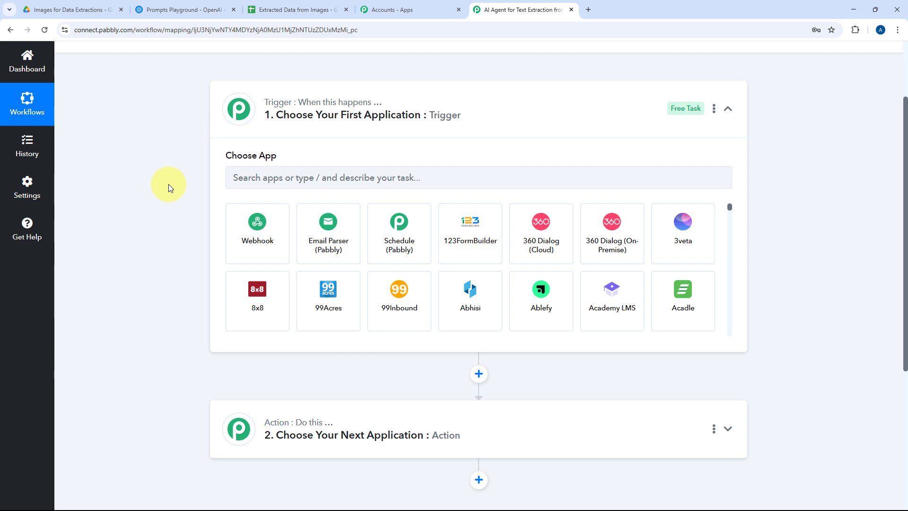
- Check the Google Drive source folder for images and the Extracted Data from Images spreadsheet, returning to the workflow
left_click(94, 6)
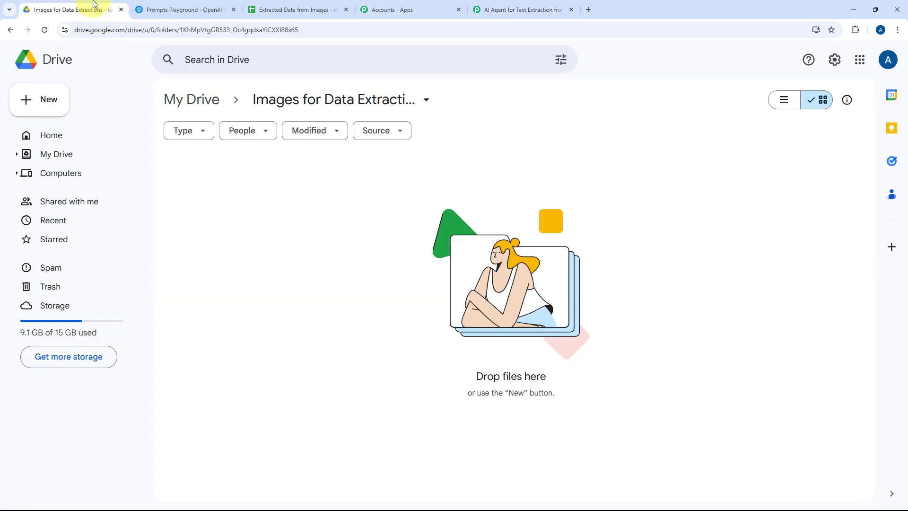
left_click(534, 9)
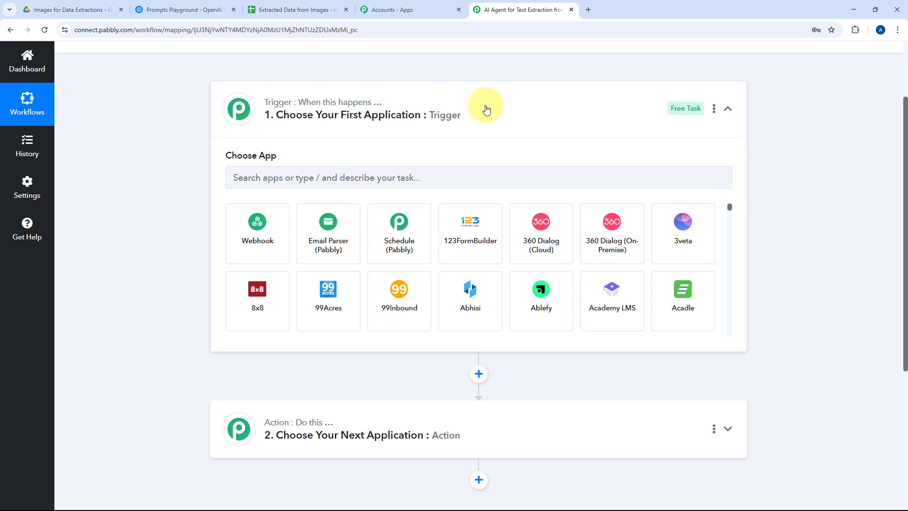
left_click(42, 9)
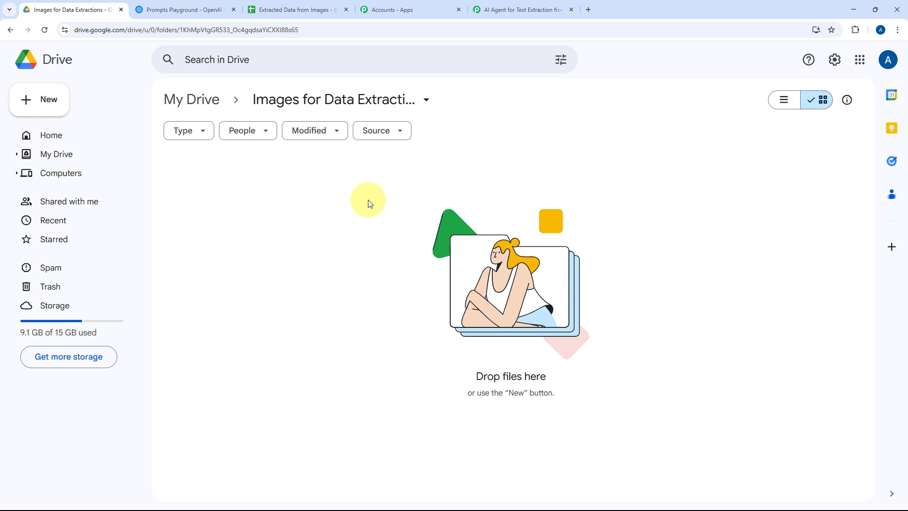
left_click(542, 9)
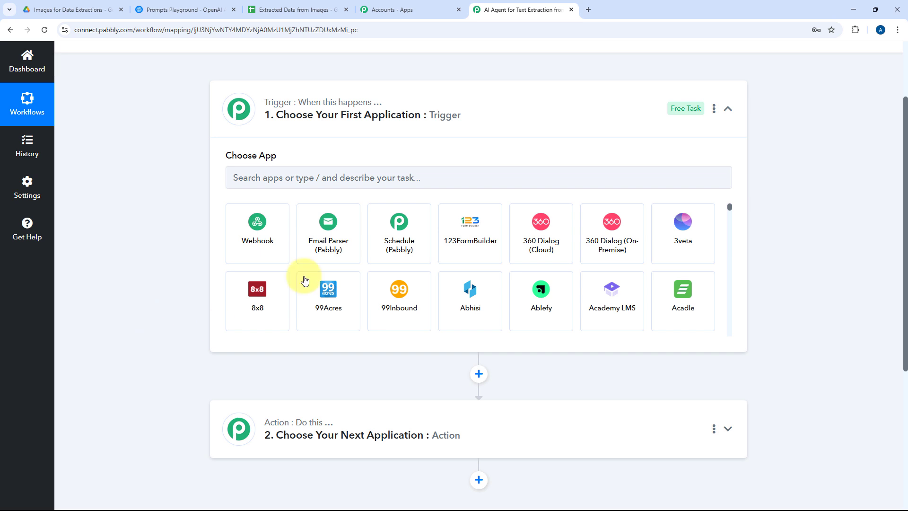
left_click(302, 9)
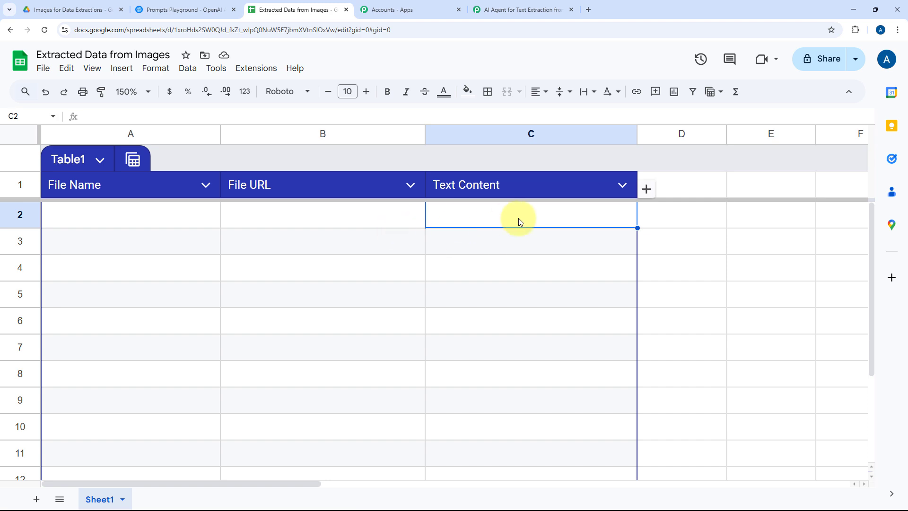
left_click(543, 10)
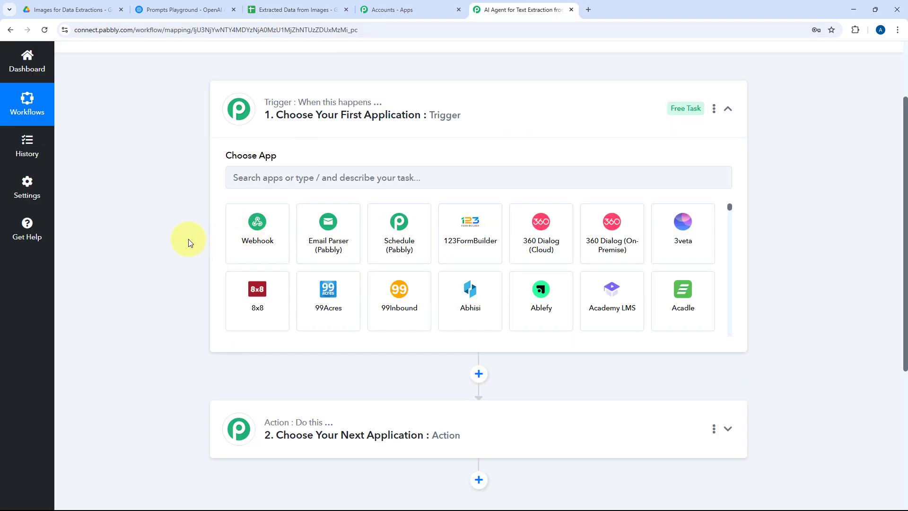
- Set the workflow's trigger to Google Drive with the New File in Specific Folder event
left_click(302, 178)
type("Google Dr")
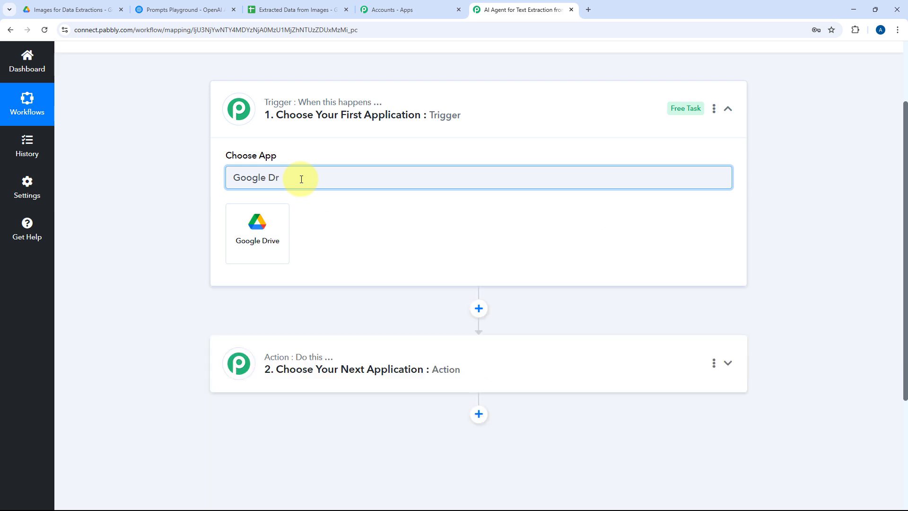
left_click(275, 245)
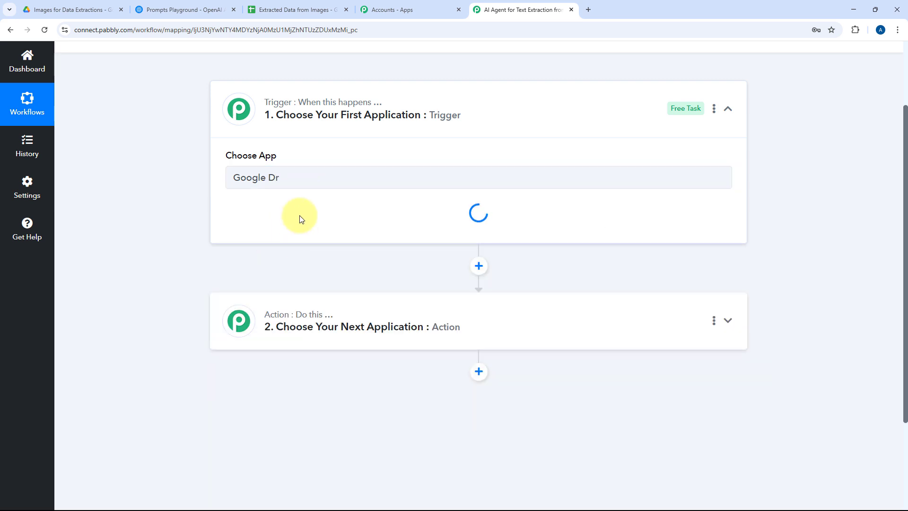
scroll(236, 189, "down", 1)
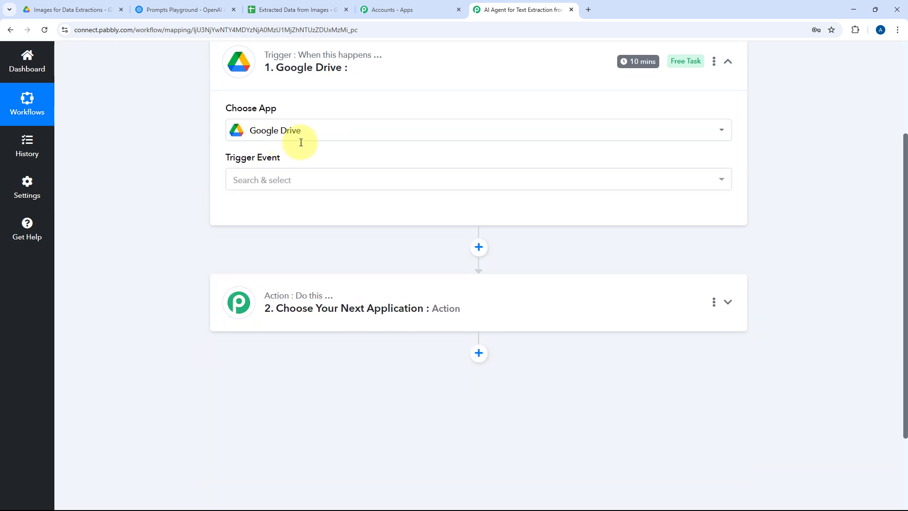
left_click(319, 178)
scroll(208, 192, "down", 2)
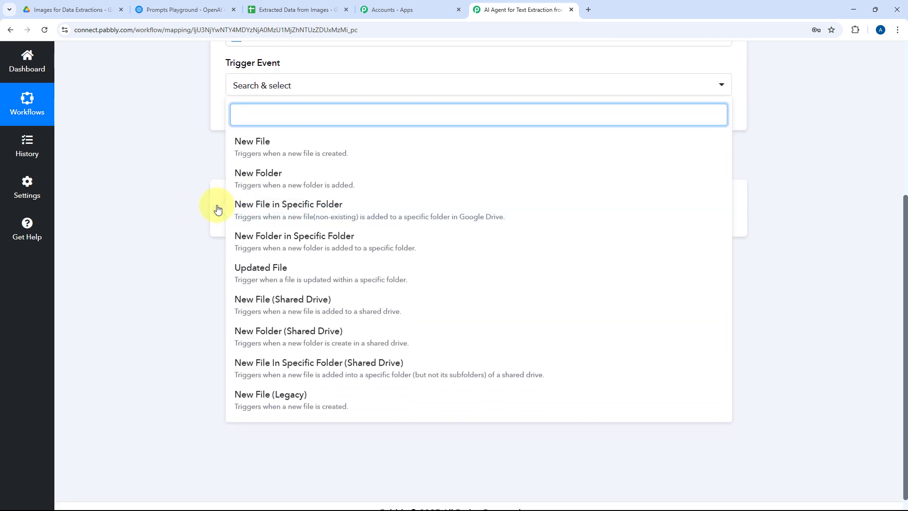
left_click(284, 211)
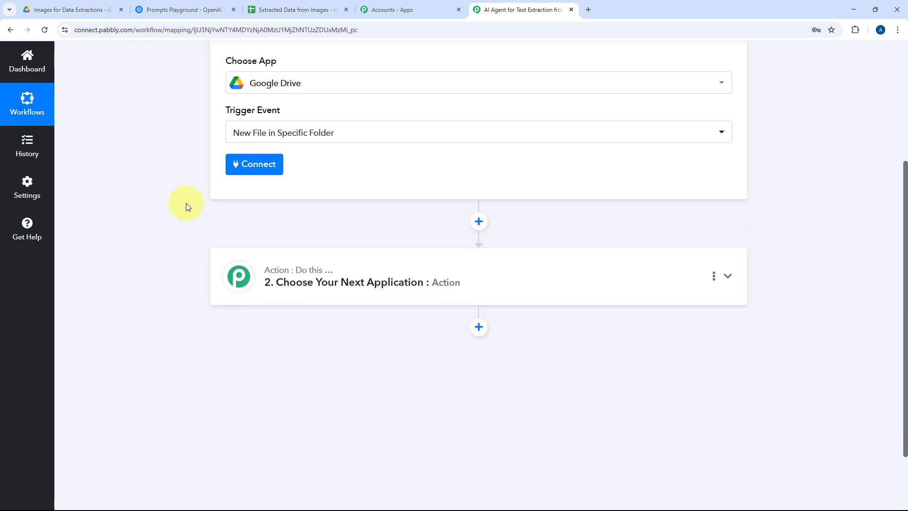
- Connect the trigger to Google Drive through a new connection, signing in with the first Google account and granting access
scroll(217, 227, "up", 2)
left_click(255, 257)
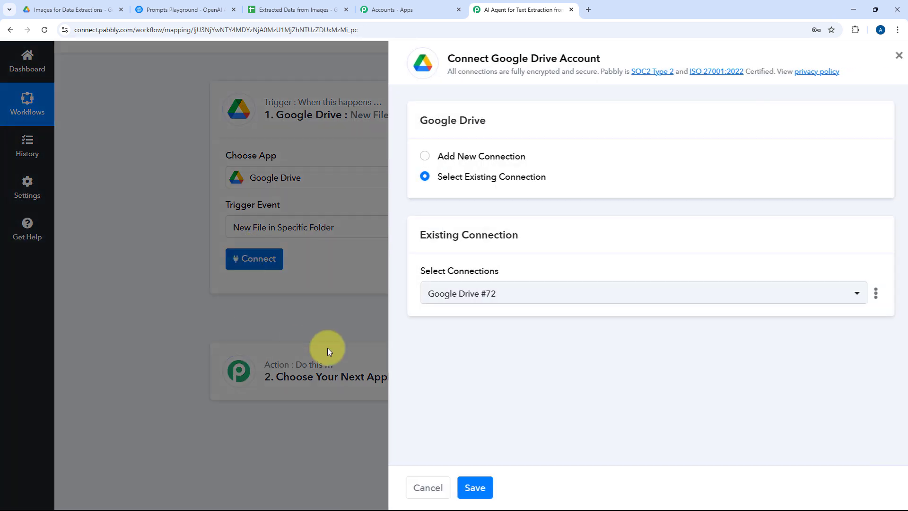
triple_click(424, 158)
left_click_drag(426, 157, 430, 142)
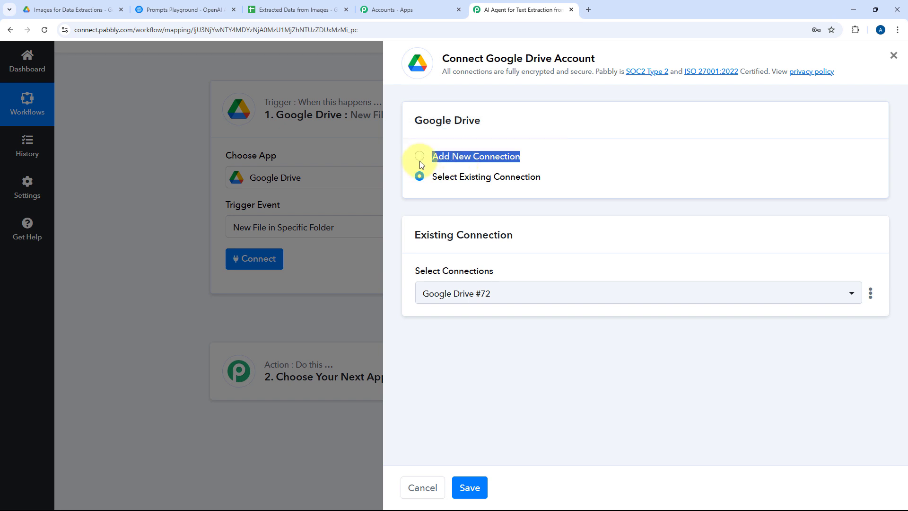
left_click(419, 156)
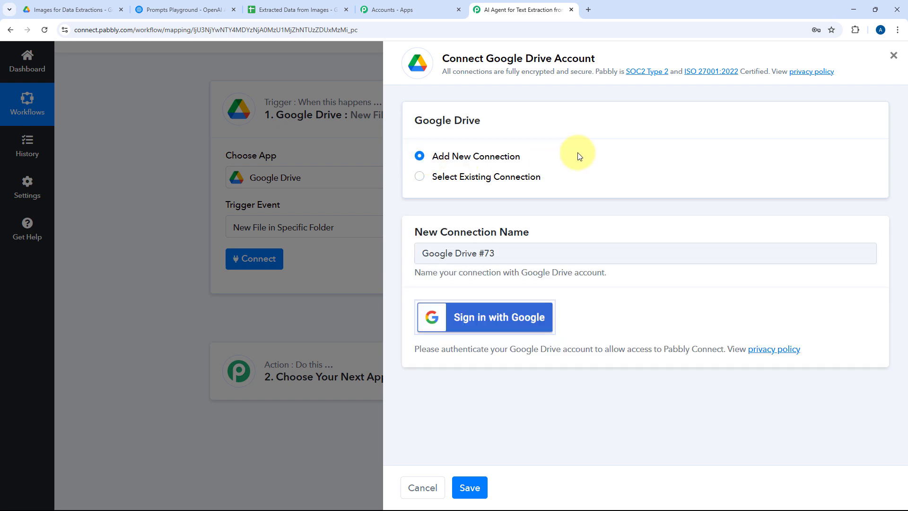
left_click(481, 323)
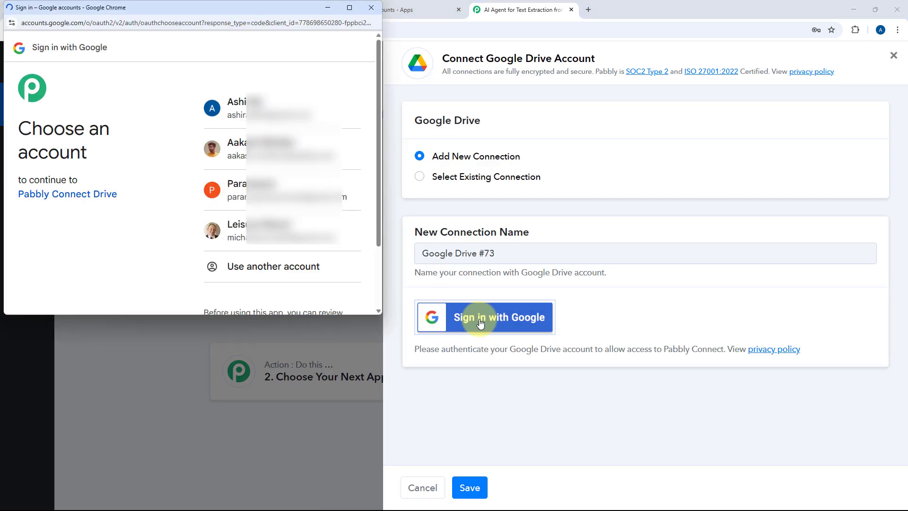
left_click(282, 114)
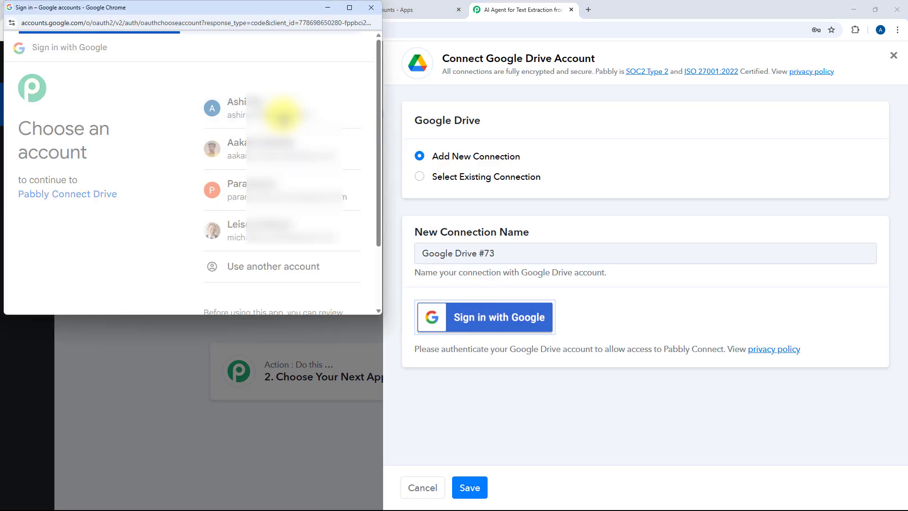
scroll(303, 190, "down", 1)
left_click(322, 259)
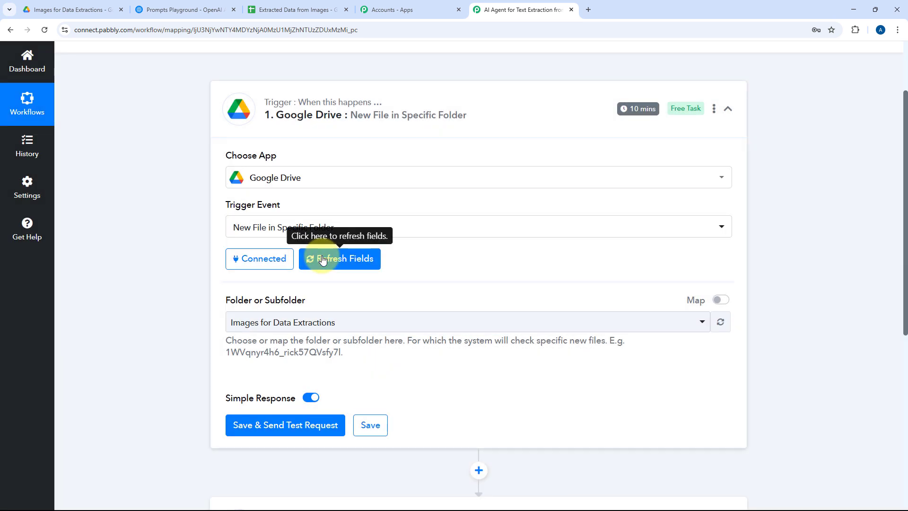
- Set the trigger's folder to "Images for Data Extractions", checking the matching folder in Google Drive
scroll(415, 293, "down", 3)
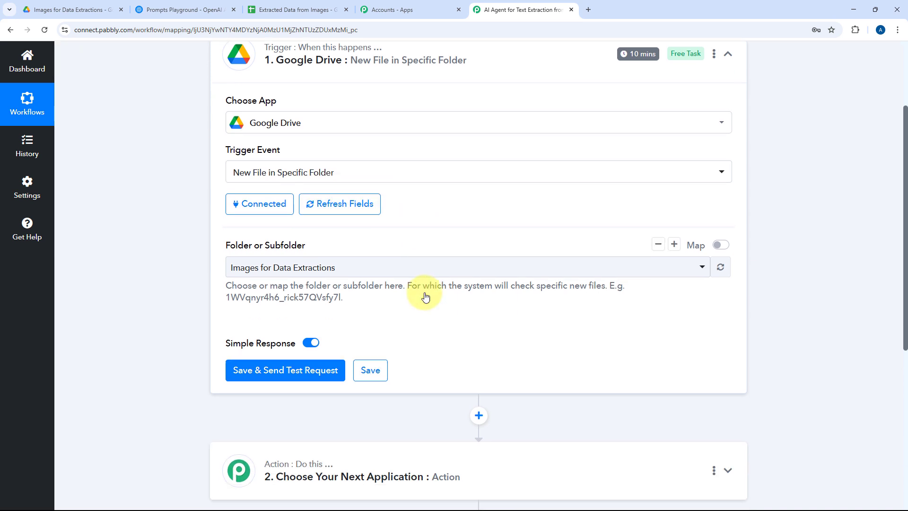
left_click(340, 181)
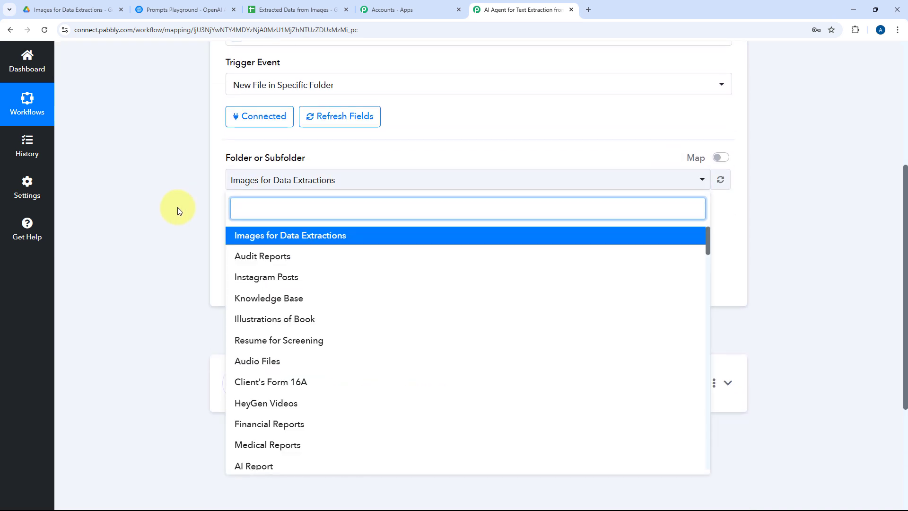
scroll(177, 207, "down", 1)
scroll(389, 218, "down", 4)
scroll(393, 218, "down", 6)
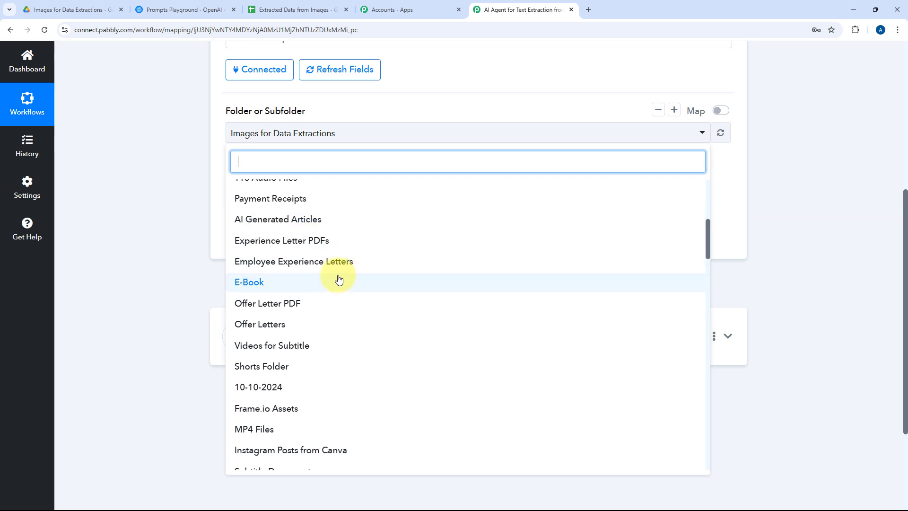
scroll(371, 272, "up", 5)
scroll(372, 271, "up", 2)
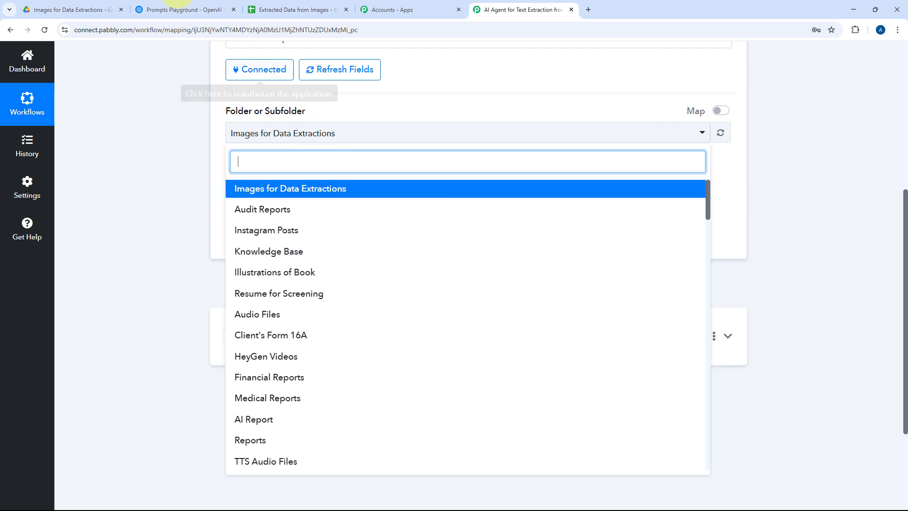
left_click(101, 7)
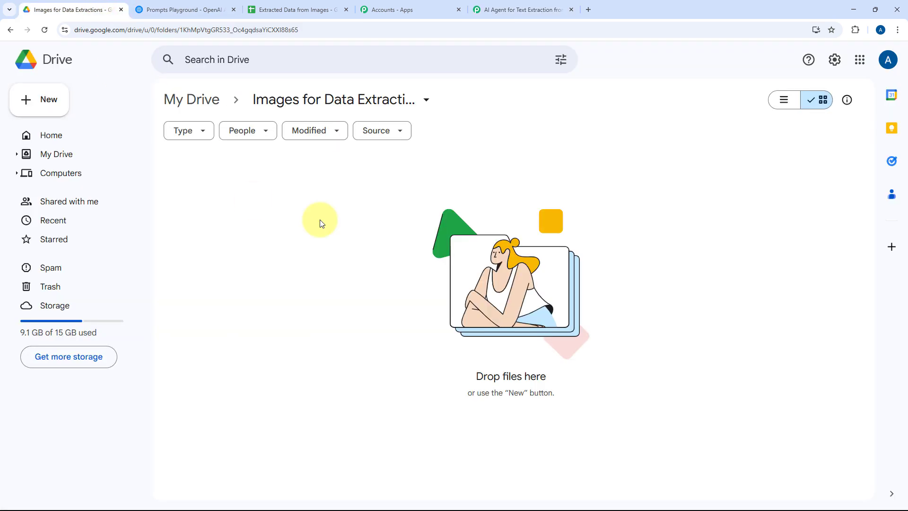
left_click(482, 9)
left_click(311, 189)
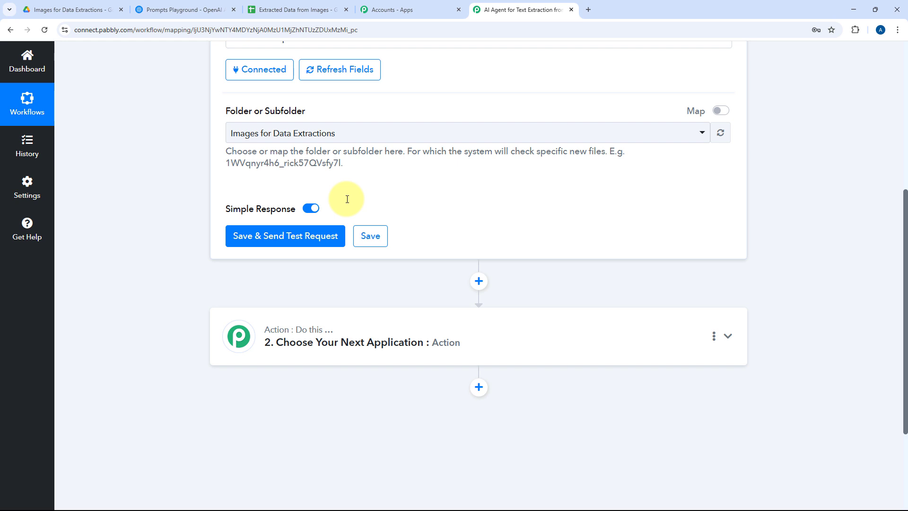
left_click(35, 9)
left_click(482, 10)
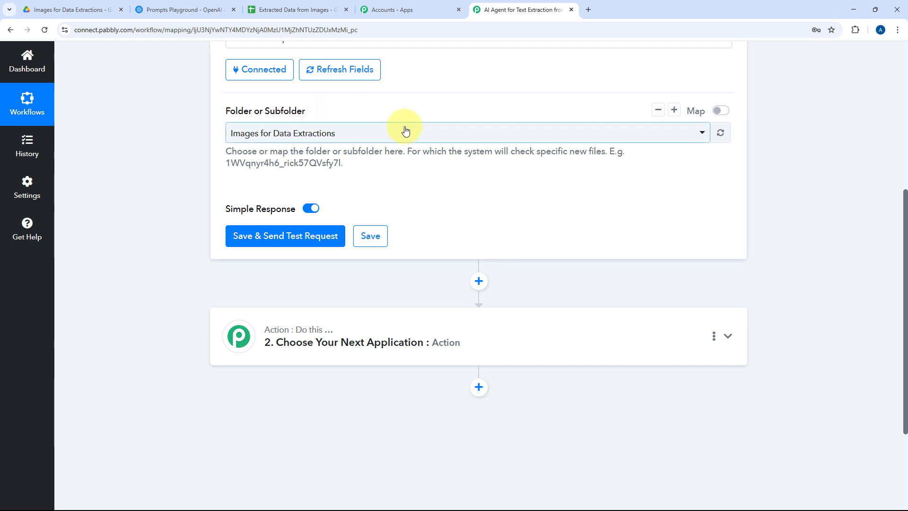
- Switch to Google Drive and upload the "Experience Letter Image" PNG from Downloads to the "Images for Data Extractions" folder
left_click(106, 6)
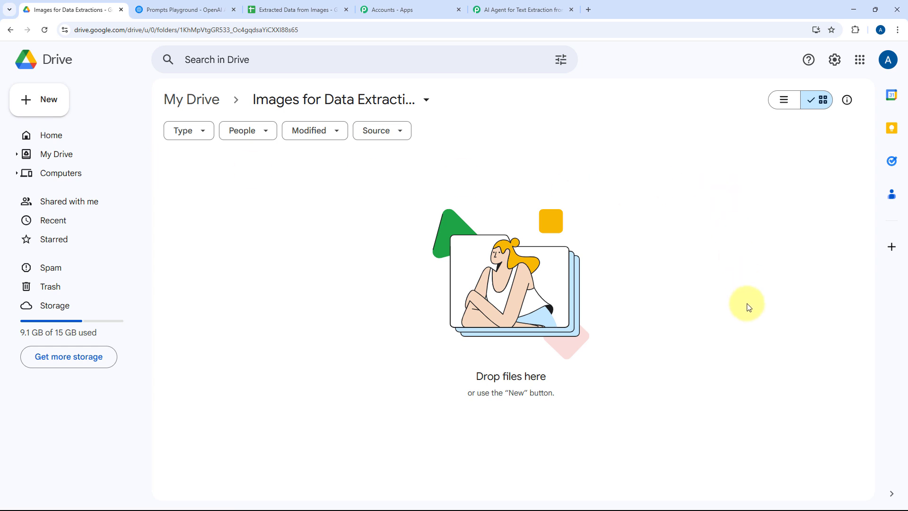
left_click(45, 99)
left_click(67, 126)
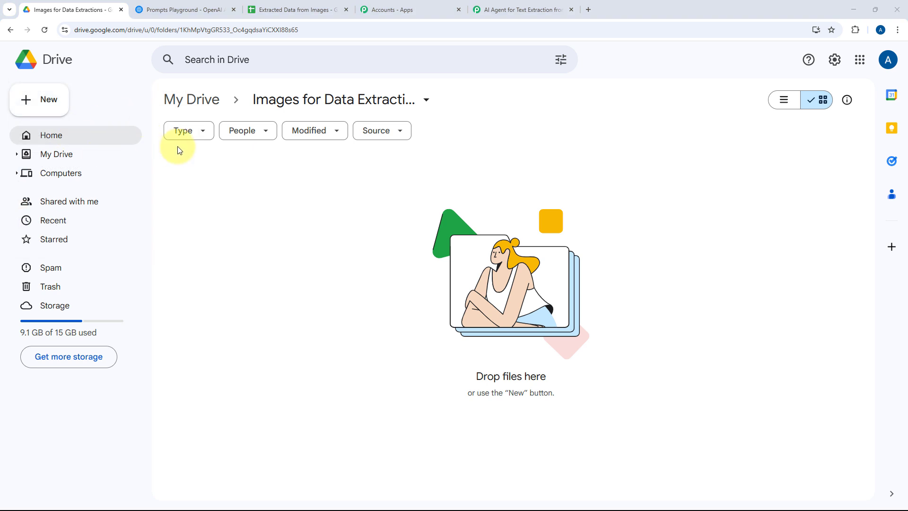
left_click(171, 109)
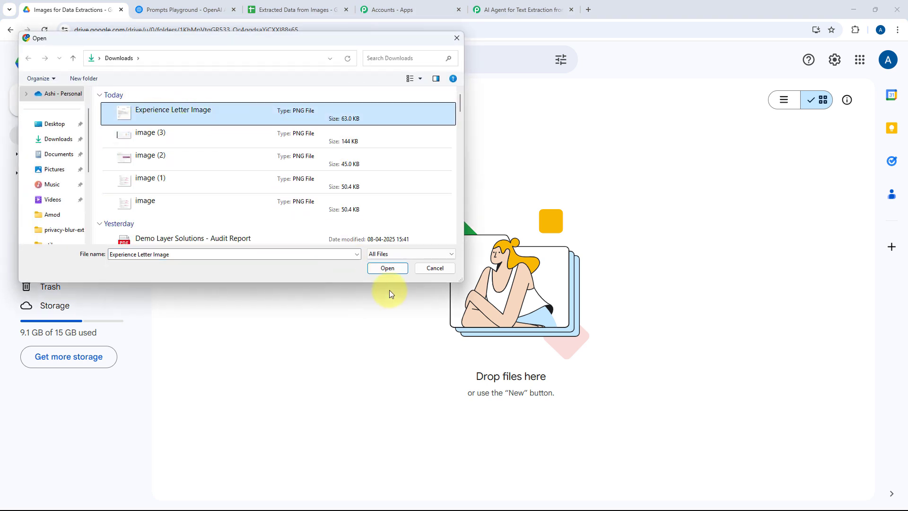
left_click(387, 268)
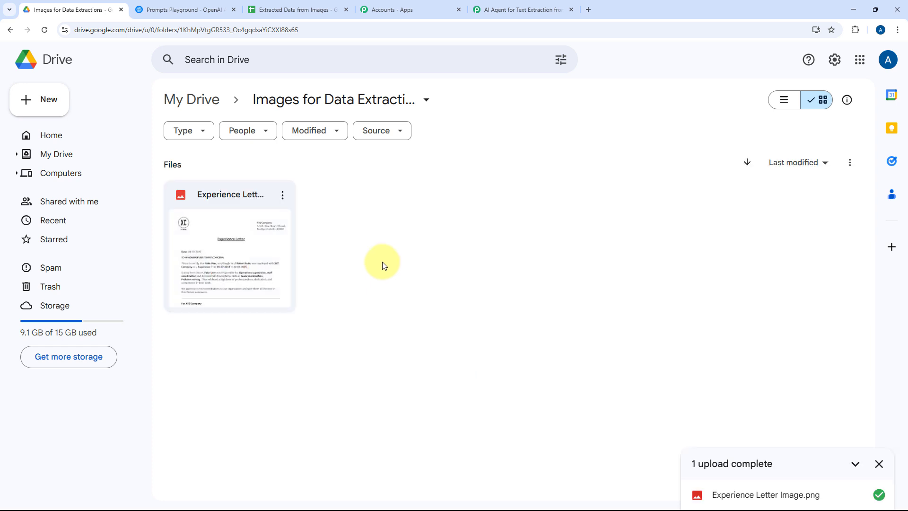
- Check the uploaded image's sharing status and set the "Images for Data Extractions" folder's general access to "Anyone with the link"
double_click(259, 239)
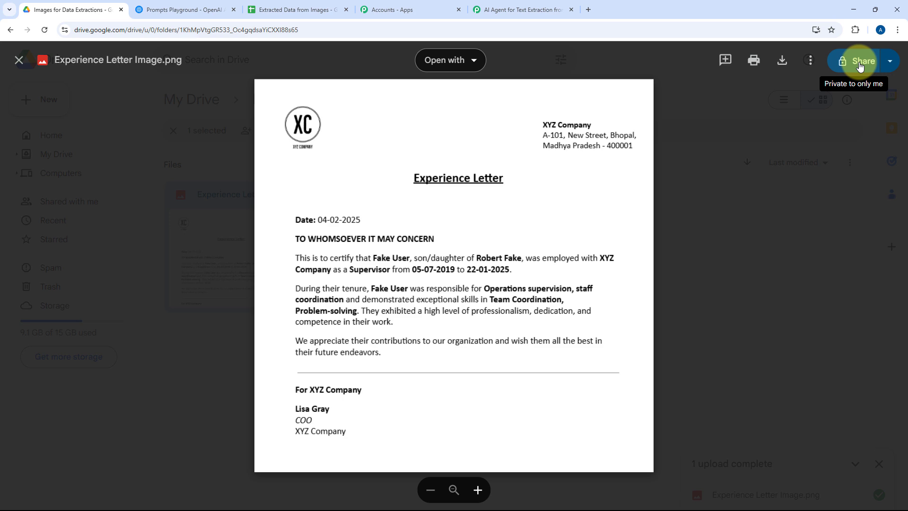
left_click(753, 243)
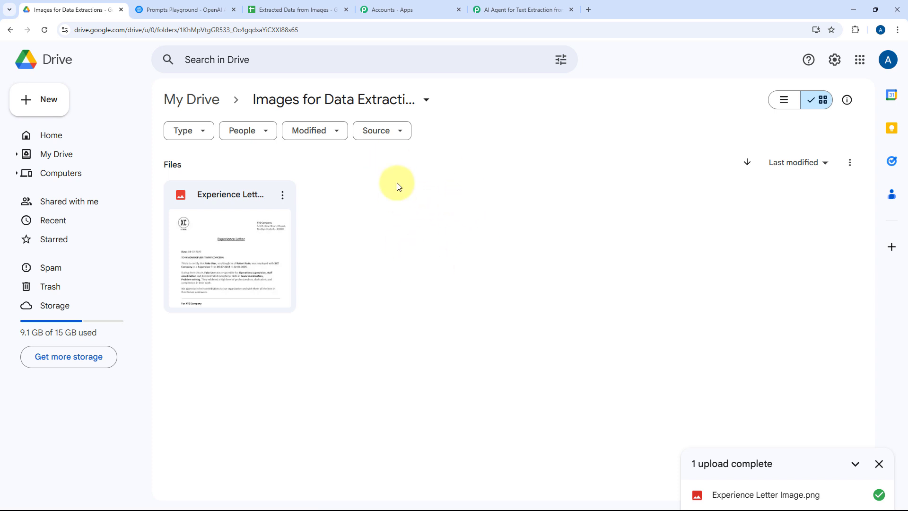
left_click(419, 99)
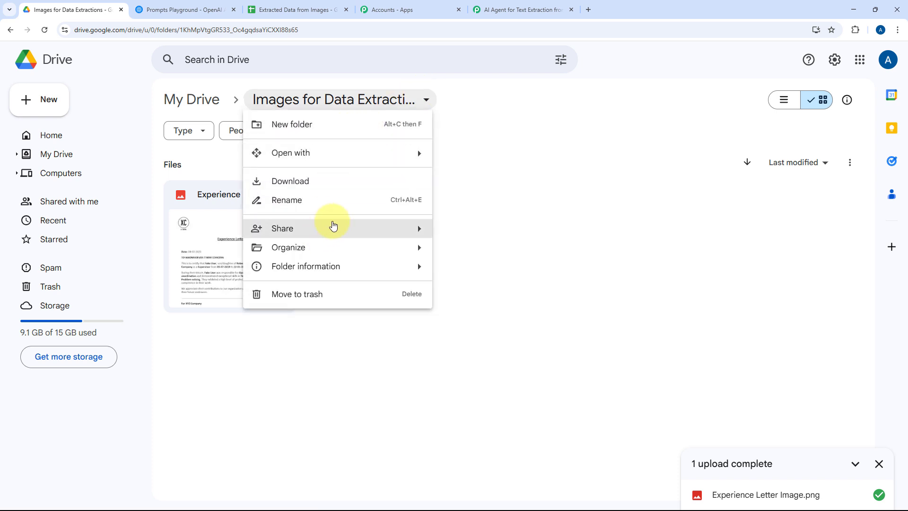
mouse_move(331, 229)
left_click(525, 237)
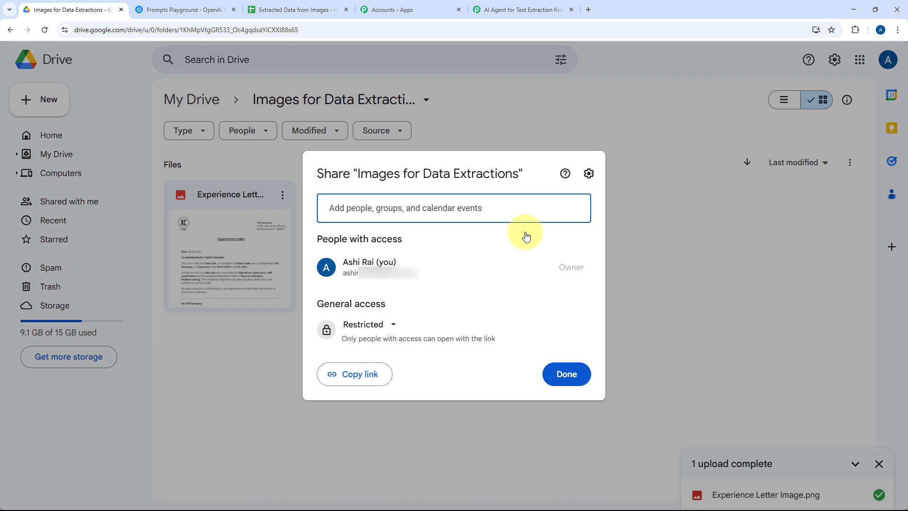
left_click(387, 325)
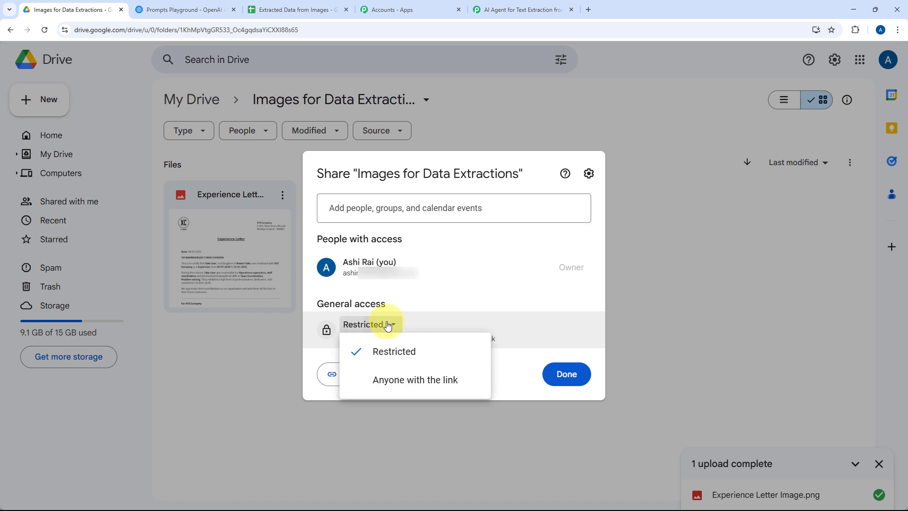
left_click(391, 377)
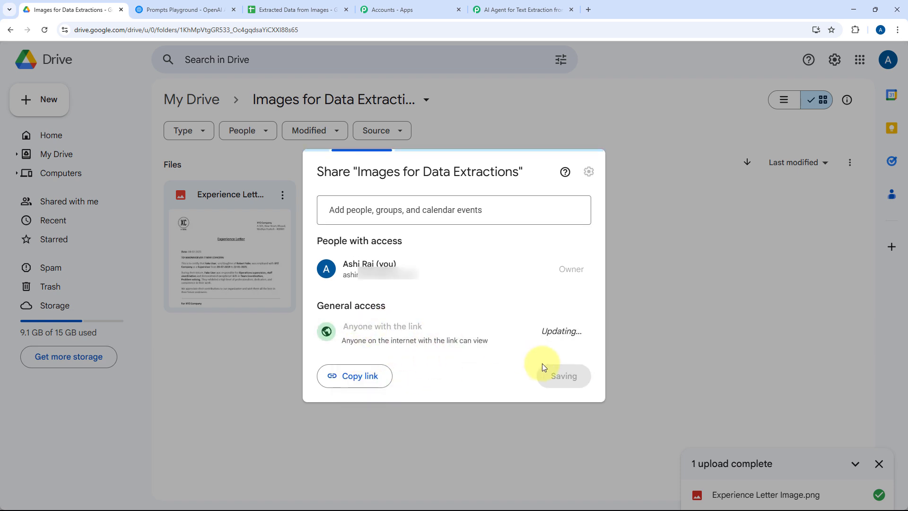
left_click(560, 373)
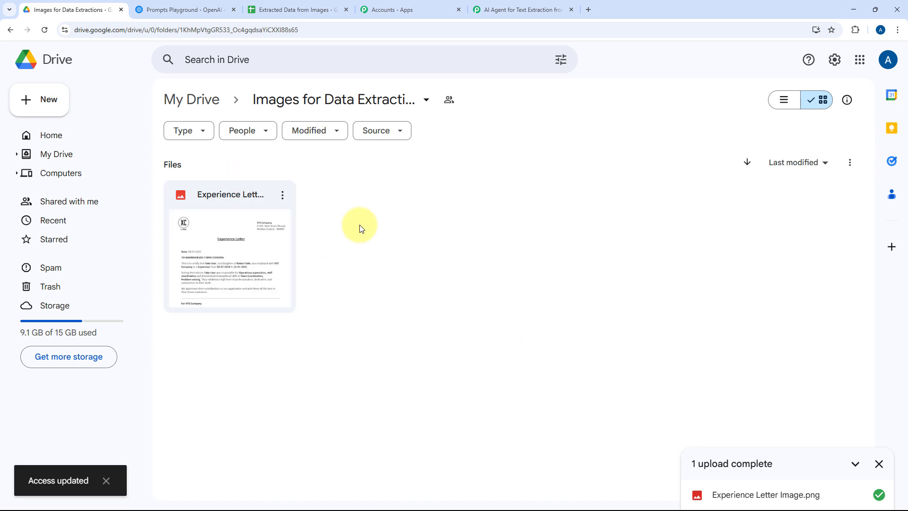
- Preview the experience letter image again to check its sharing access, and return to the folder
double_click(203, 243)
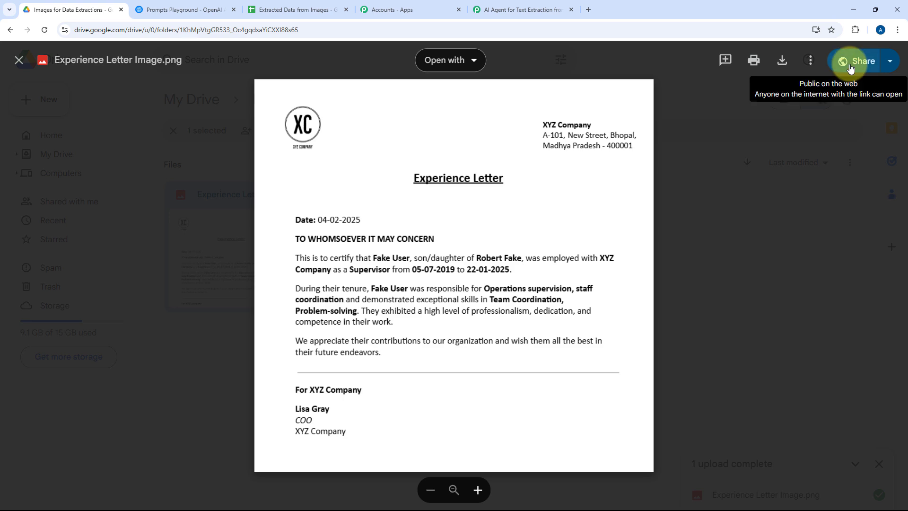
left_click(719, 238)
left_click(325, 213)
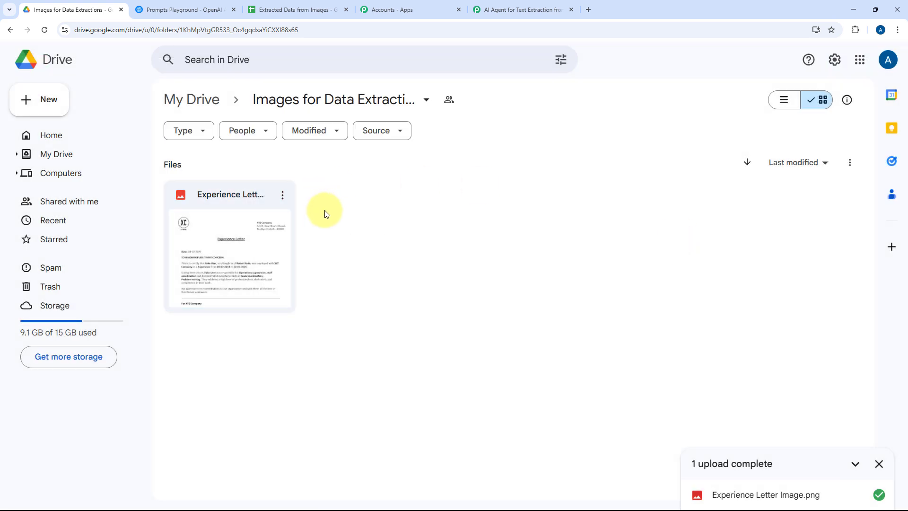
- Return to the Pabbly Connect workflow, save the trigger with a test request, and review the received file details
left_click(515, 4)
left_click(292, 235)
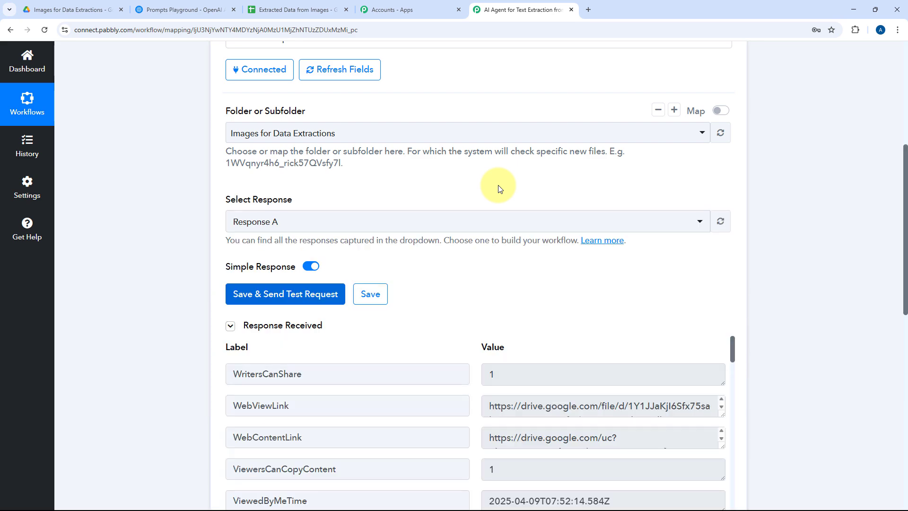
scroll(499, 188, "down", 3)
scroll(466, 166, "down", 1)
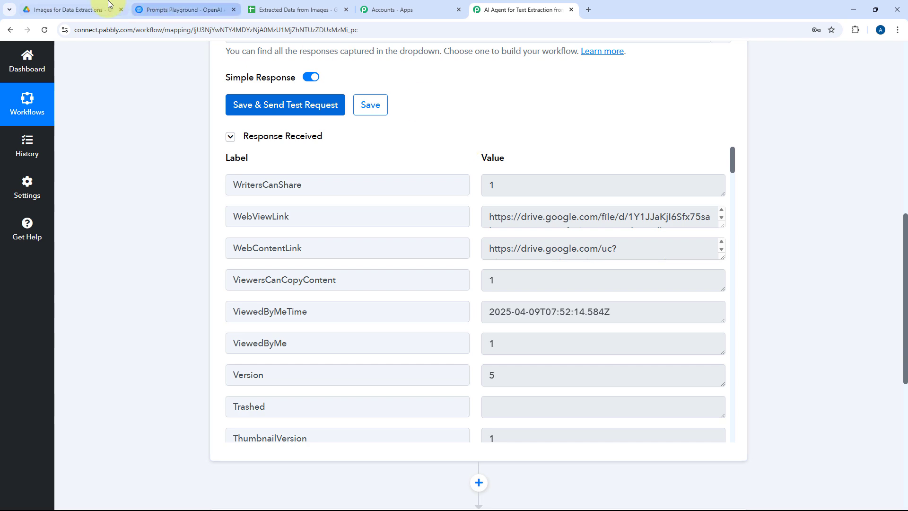
key("ctrl+1")
left_click(576, 5)
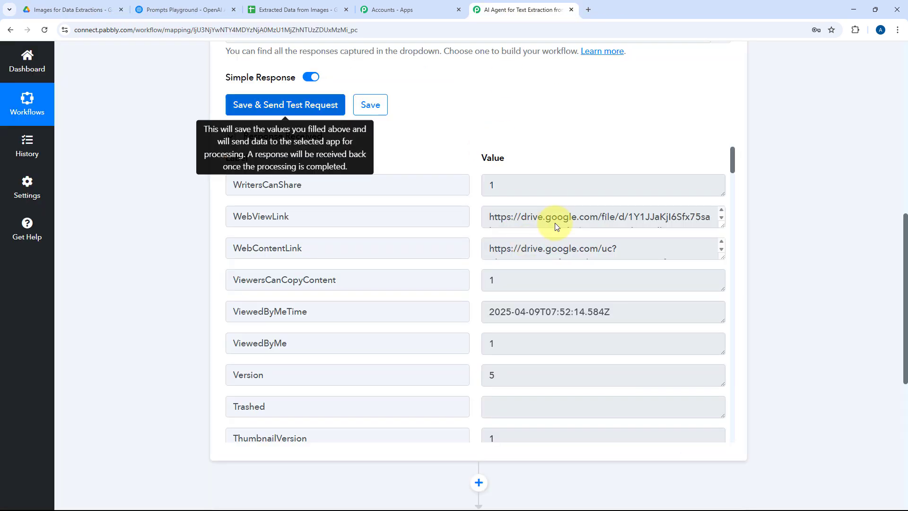
- Expand the response's WebViewLink value and open the link in a new browser tab to check the image, closing that tab
left_click_drag(722, 227, 701, 249)
left_click(699, 247)
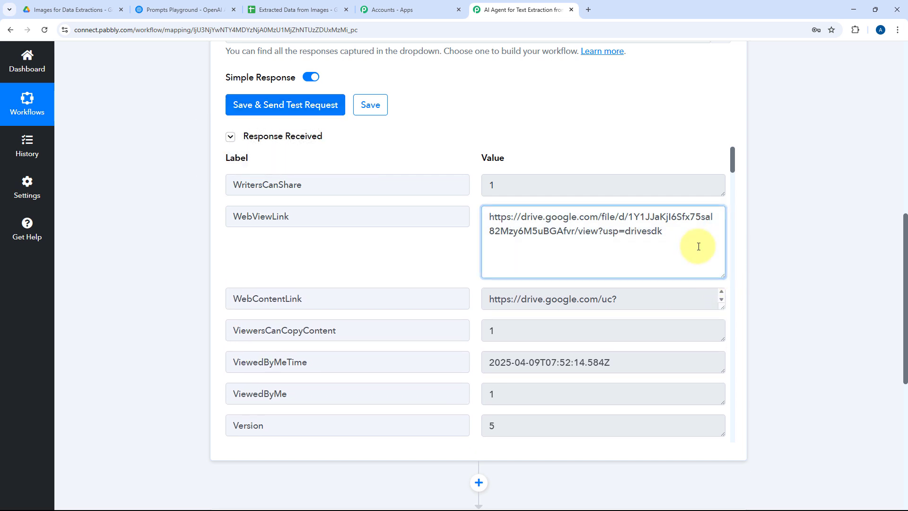
key("ctrl+a")
key("ctrl+c")
key("ctrl+t")
key("ctrl+v")
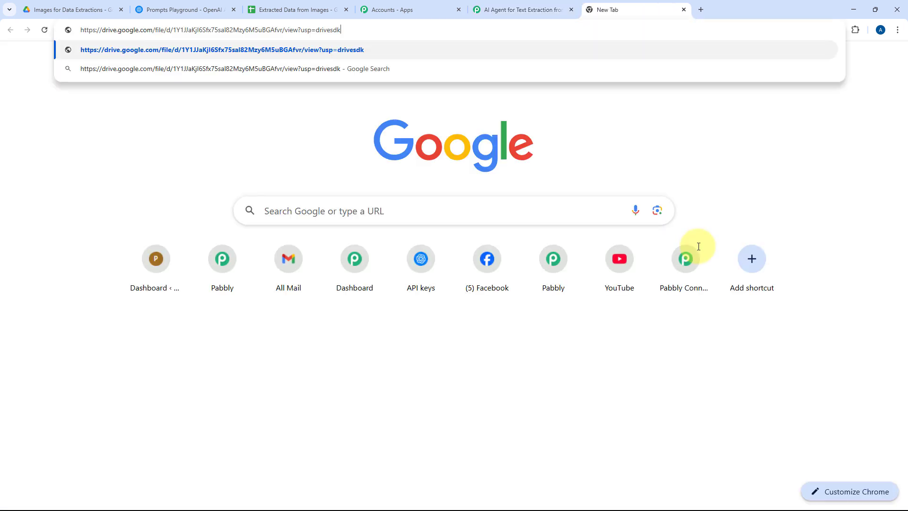
key("Return")
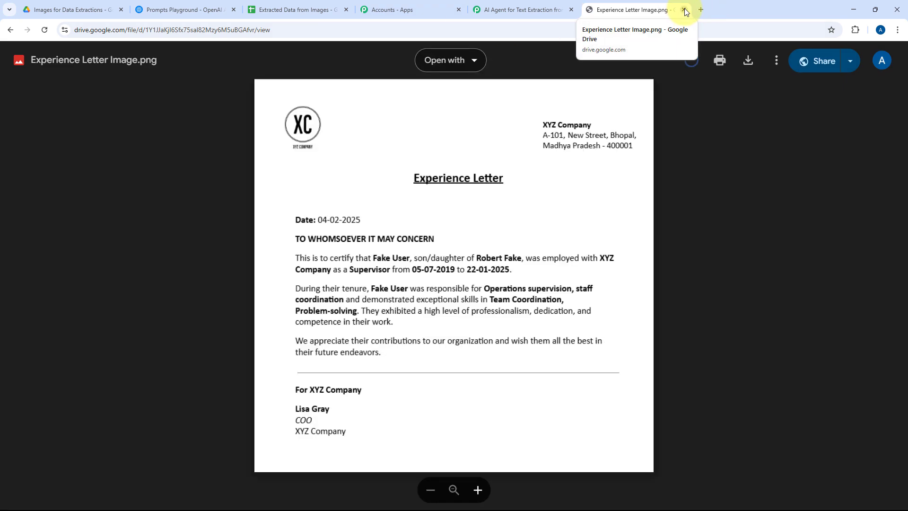
left_click(684, 9)
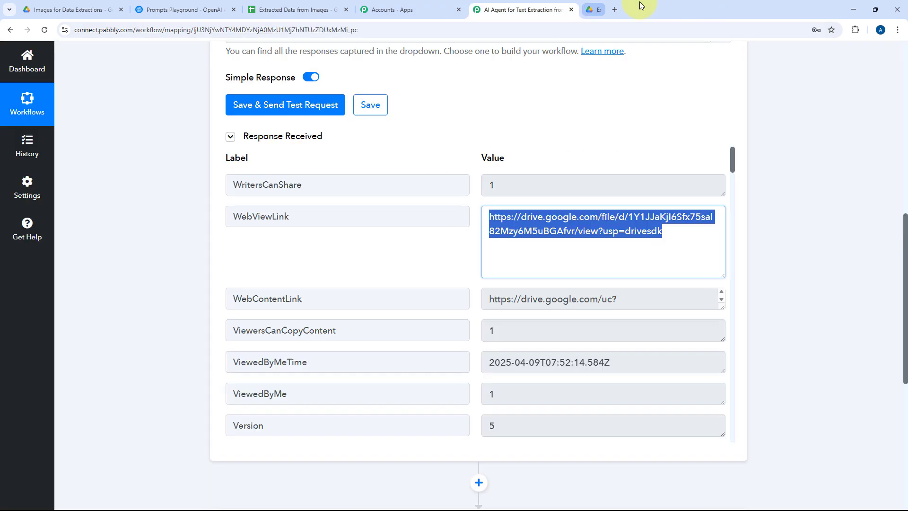
- Expand the response's WebContentLink value and open the link in a new browser tab to test the file download
left_click(572, 260)
left_click_drag(723, 305, 716, 385)
left_click(588, 329)
left_click_drag(589, 329, 488, 296)
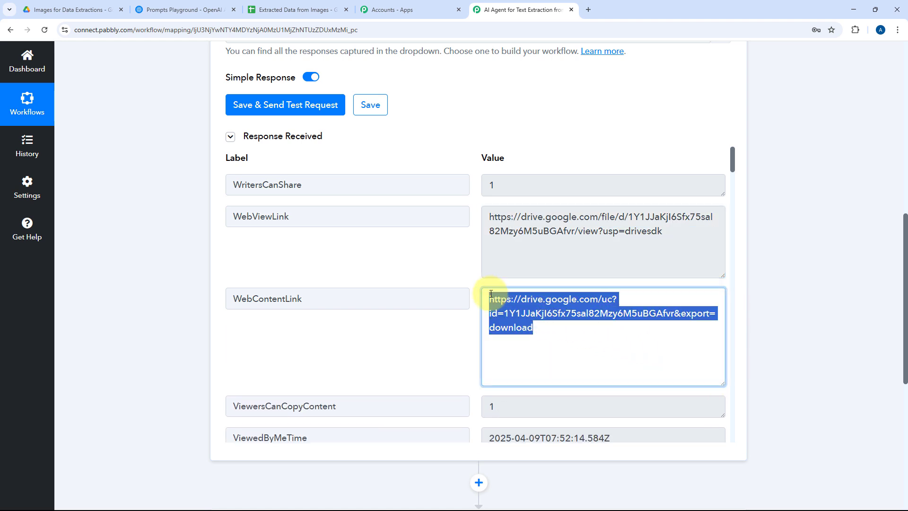
key("ctrl+c")
key("ctrl+t")
key("ctrl+v")
key("Return")
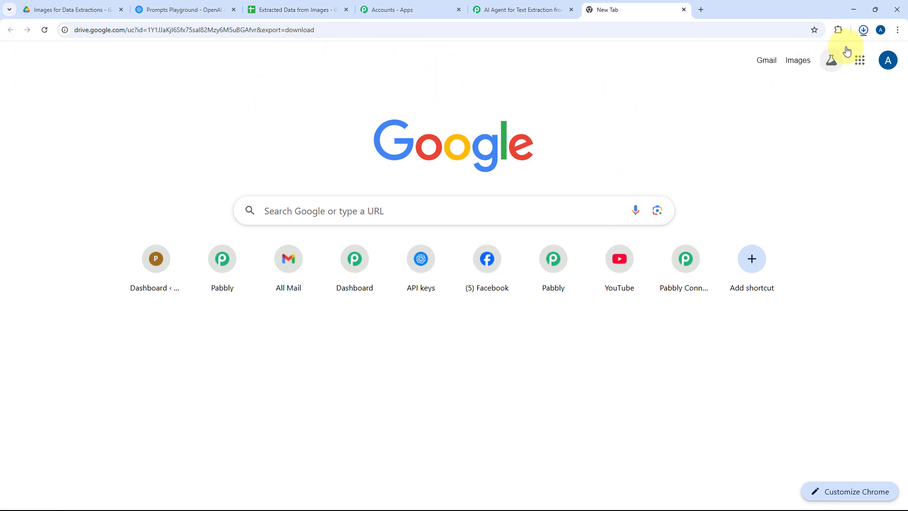
- Check the browser's downloaded file, close the empty tab, and review the remaining file details in the trigger's response
left_click(863, 30)
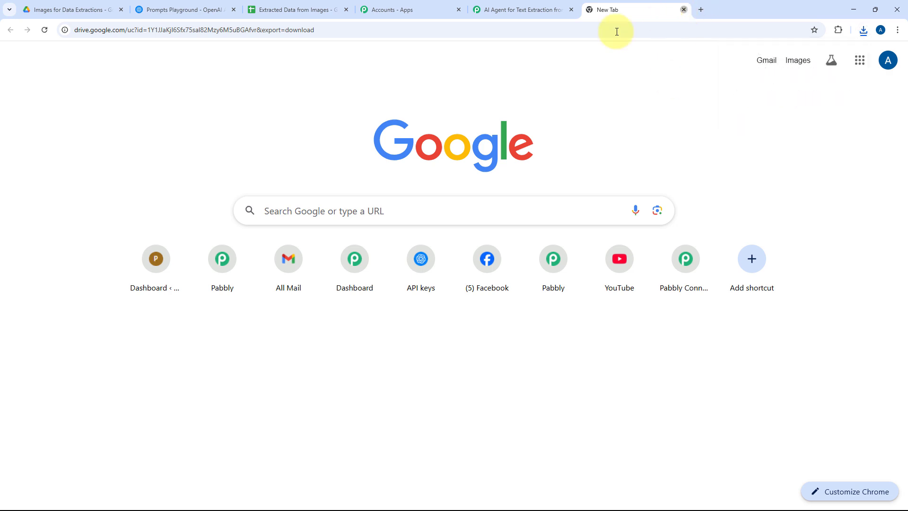
left_click(683, 9)
left_click(462, 240)
scroll(468, 227, "down", 3)
scroll(470, 219, "down", 15)
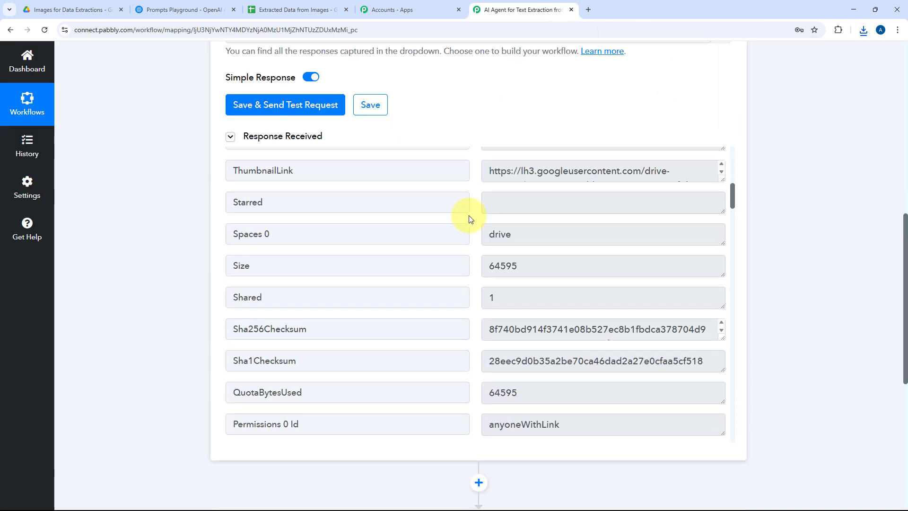
scroll(470, 219, "down", 10)
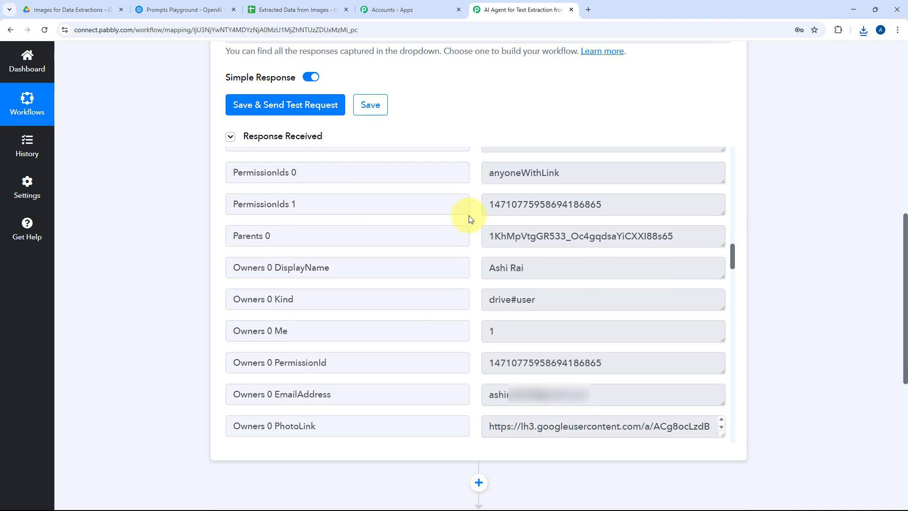
left_click_drag(627, 223, 466, 227)
left_click(467, 227)
scroll(468, 227, "down", 1)
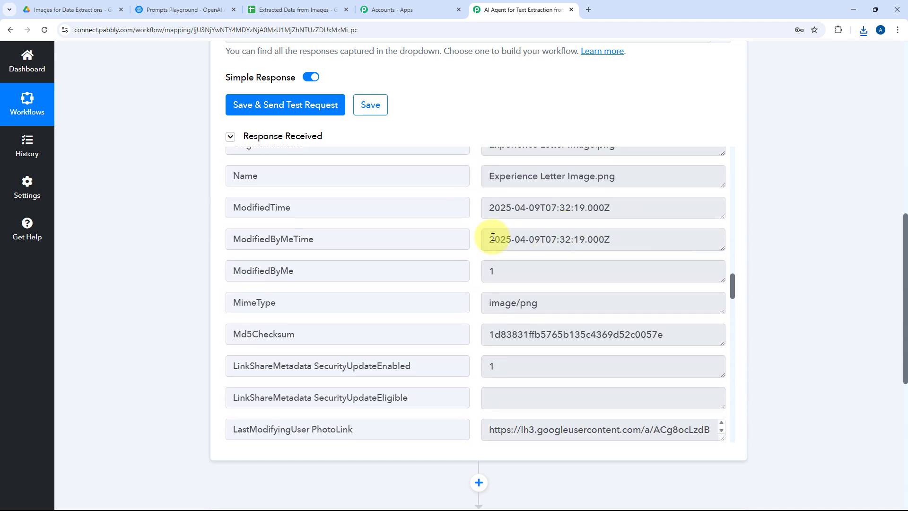
scroll(461, 229, "down", 4)
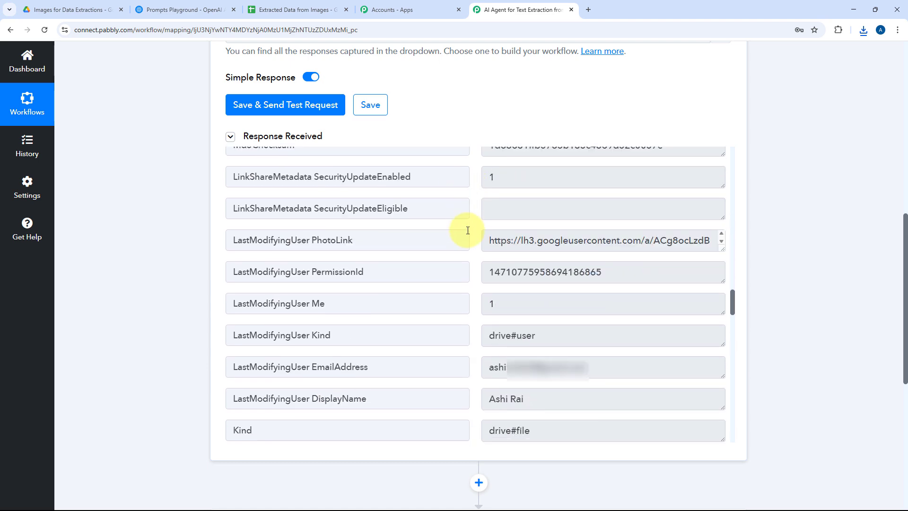
scroll(483, 223, "down", 5)
scroll(483, 225, "up", 15)
scroll(480, 218, "up", 15)
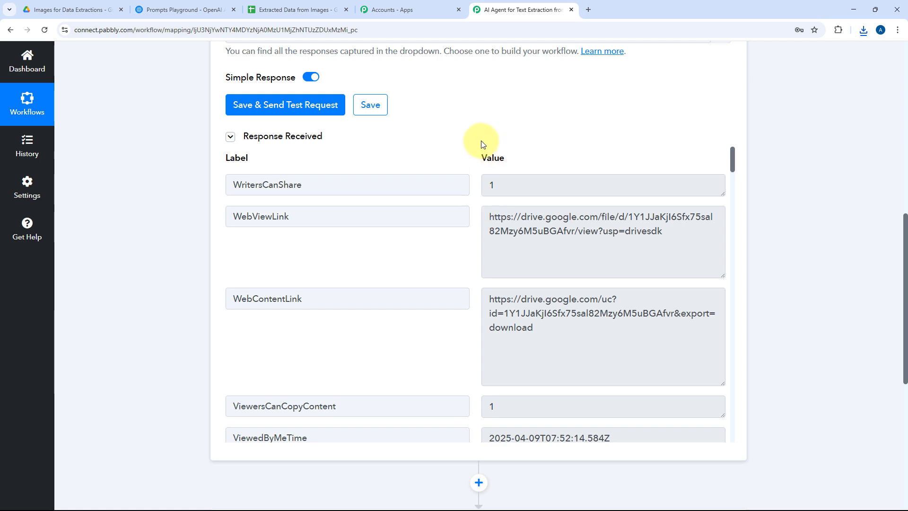
- Check the image folder in Google Drive again, and return to the workflow's second step
scroll(189, 152, "down", 1)
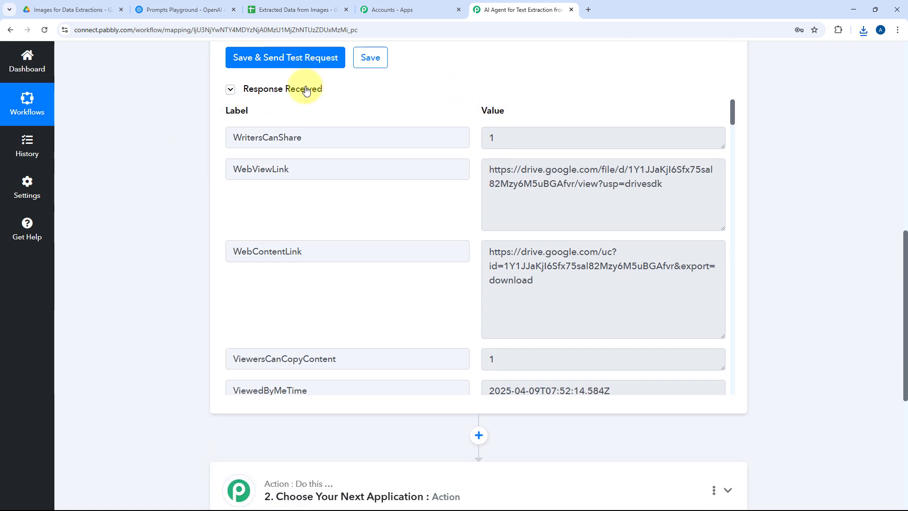
left_click(85, 5)
left_click(523, 9)
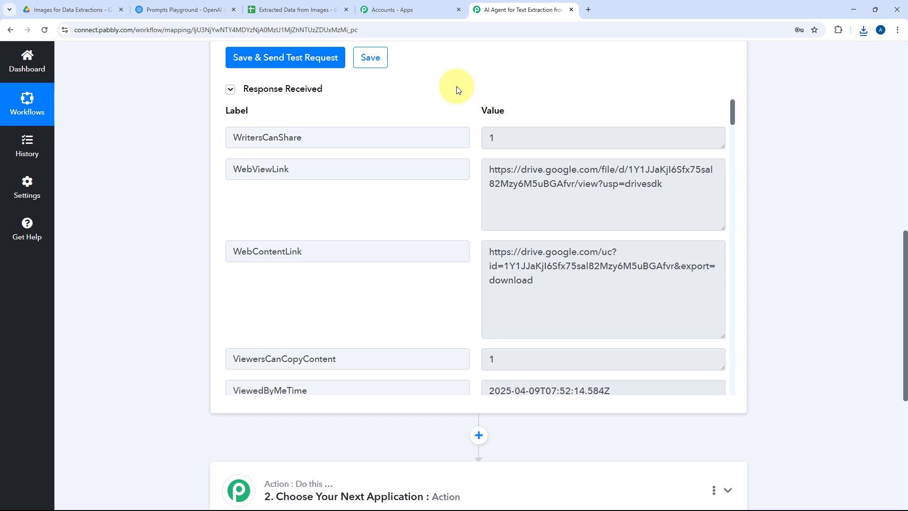
scroll(458, 87, "down", 4)
scroll(457, 114, "up", 2)
scroll(462, 135, "up", 1)
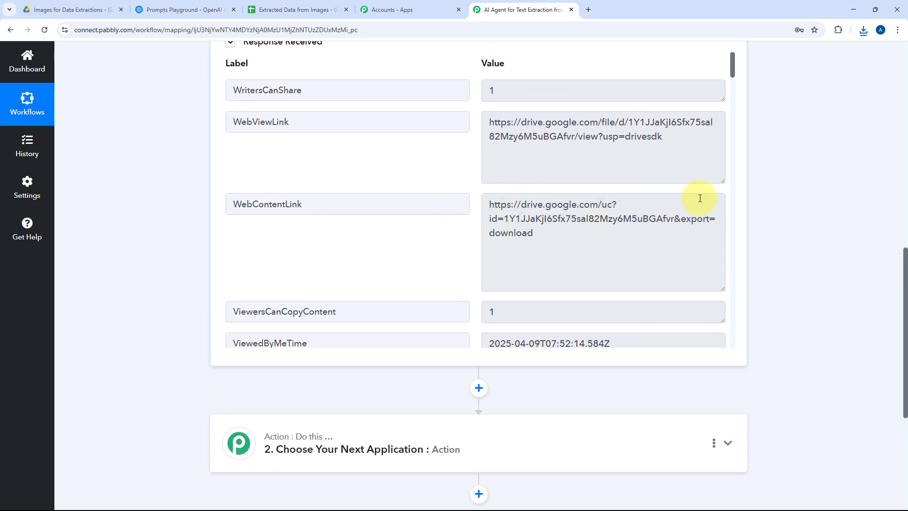
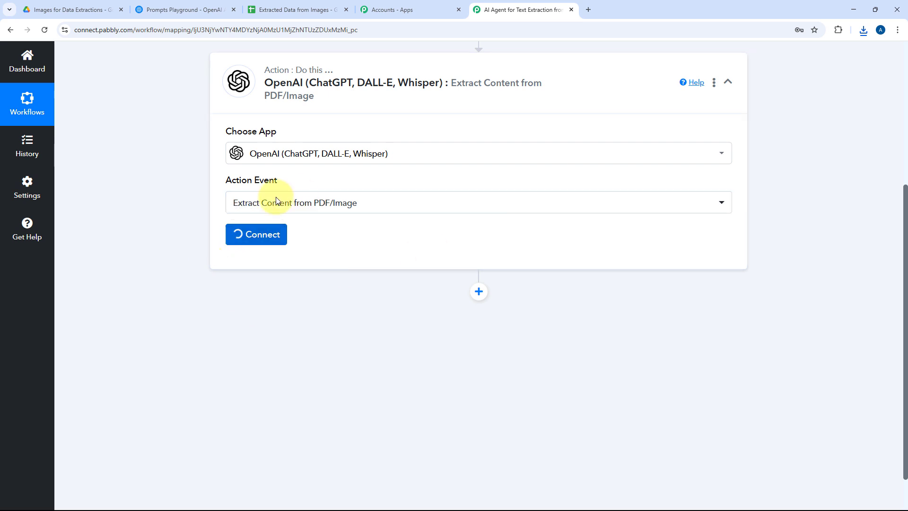
- Choose to add a new OpenAI connection, and begin creating a secret key on the OpenAI platform's API keys page
left_click(419, 156)
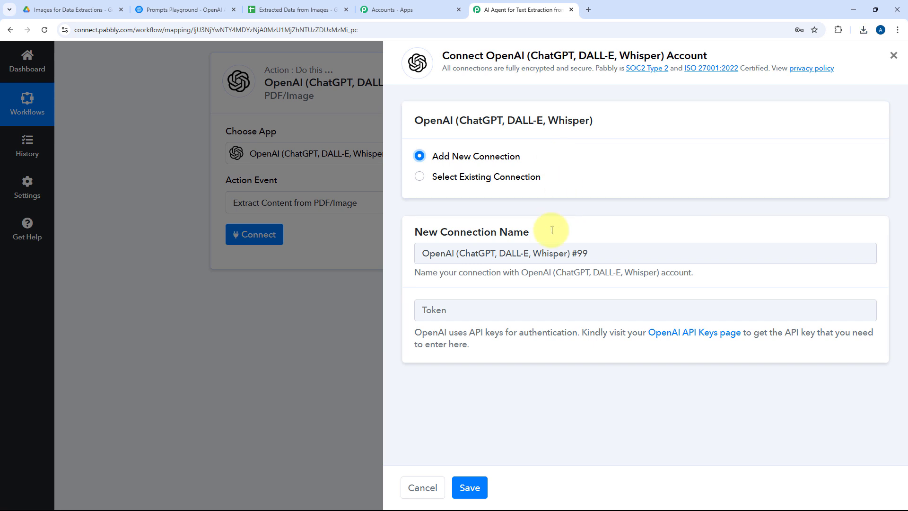
left_click(209, 6)
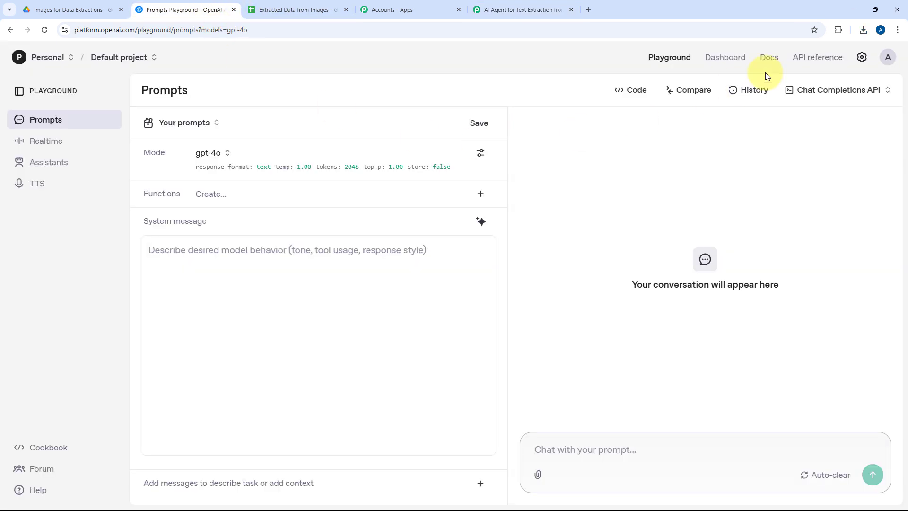
left_click(733, 59)
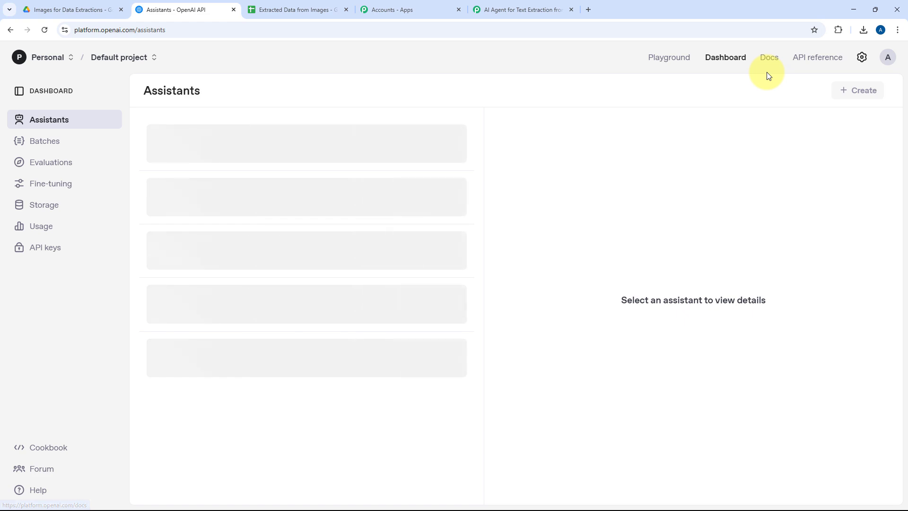
left_click(66, 247)
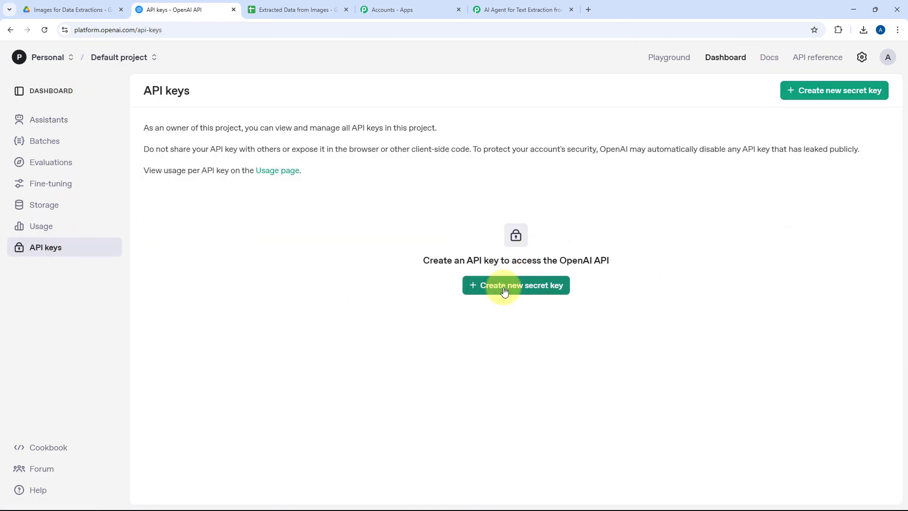
left_click(505, 284)
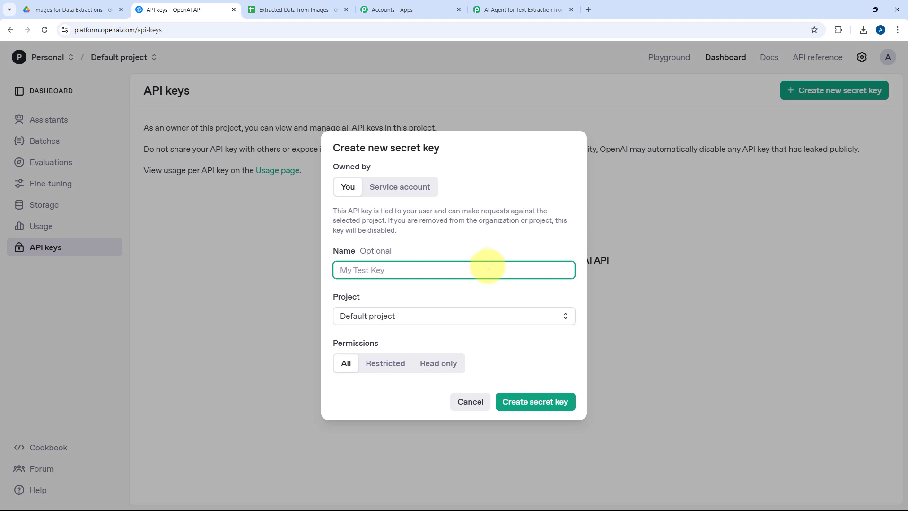
- Name the secret key AI Agent for Text Extraction from Image, create it with All permissions, and copy it
key("ctrl+v")
key("ctrl+z")
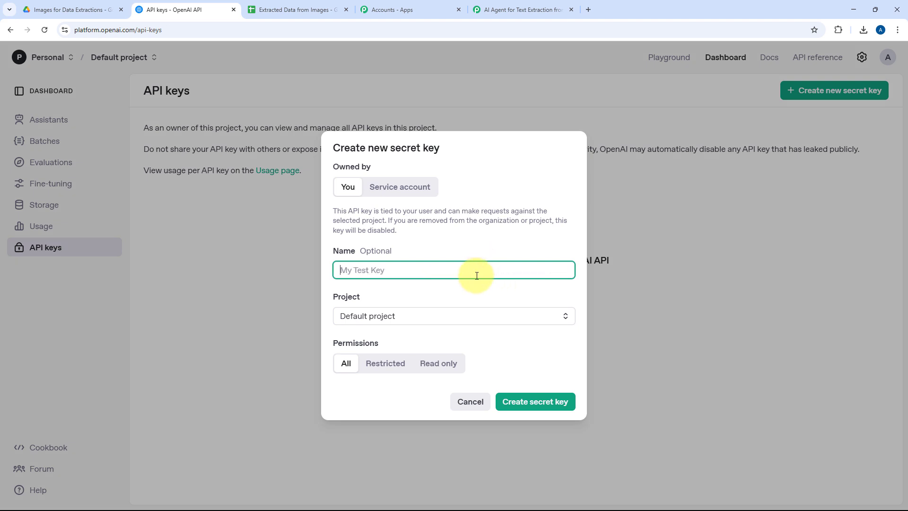
key("super+v")
left_click(404, 429)
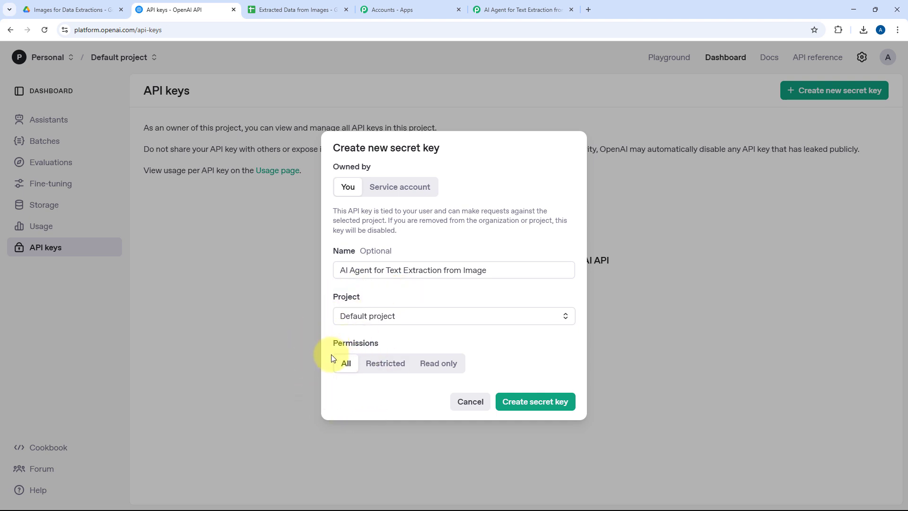
left_click(525, 406)
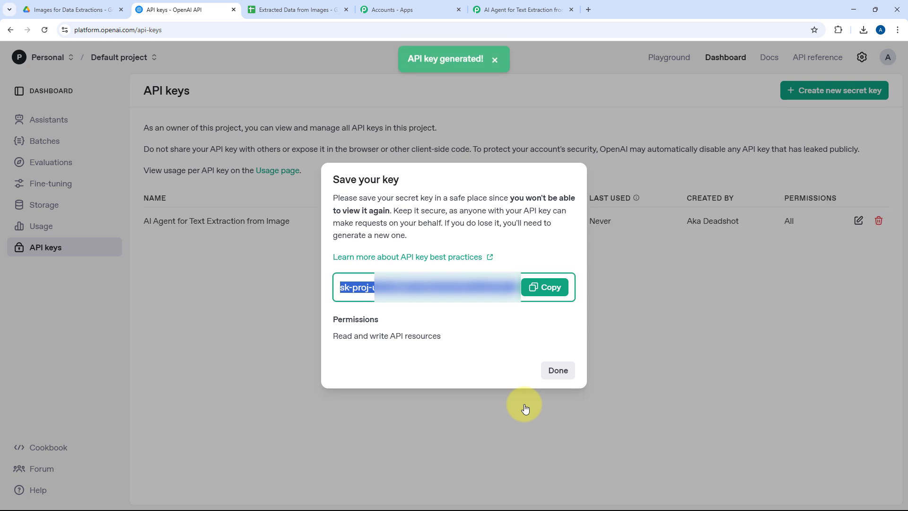
left_click(533, 287)
- Return to Pabbly Connect, paste the OpenAI API key as the connection token, and save the connection
left_click(494, 5)
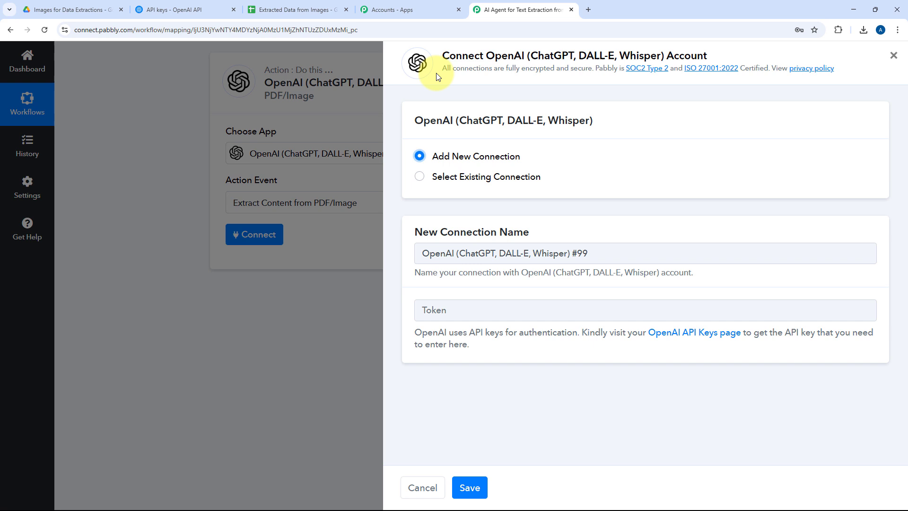
right_click(441, 310)
left_click(462, 189)
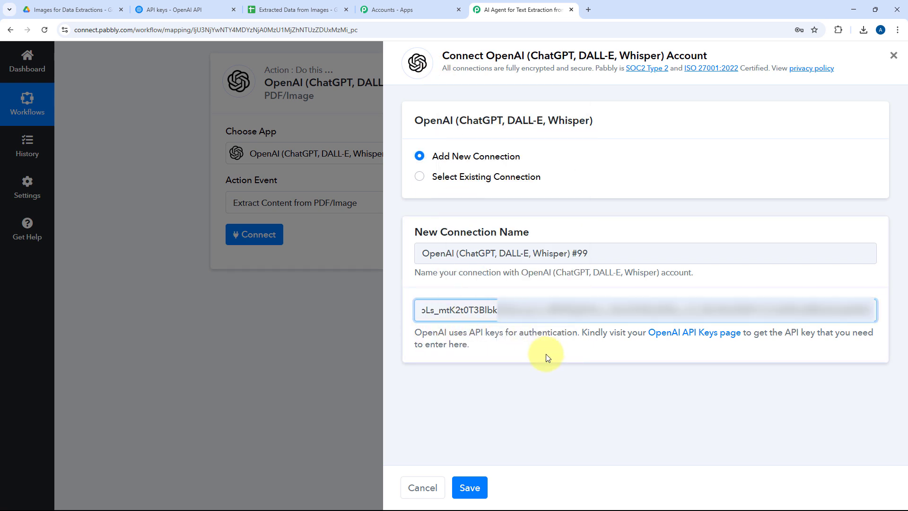
left_click(469, 488)
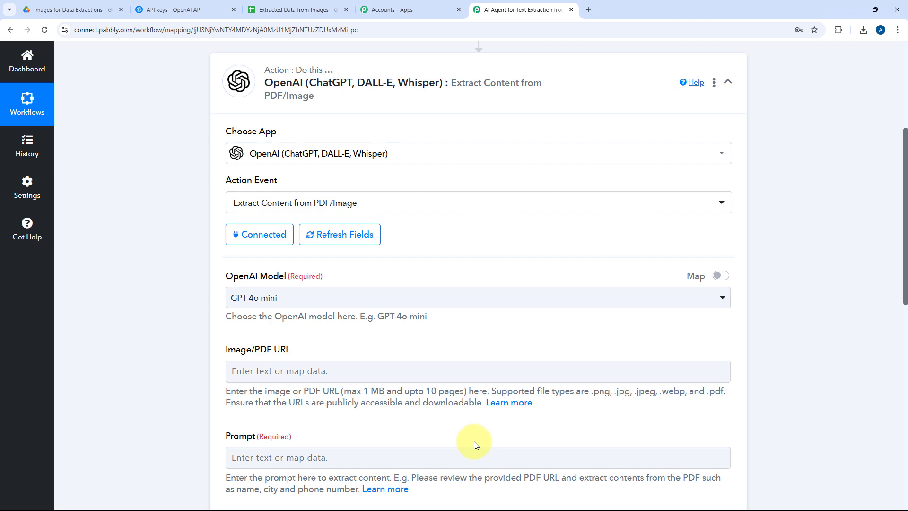
- Select GPT 4o mini as the OpenAI model for the content extraction action
scroll(182, 237, "down", 3)
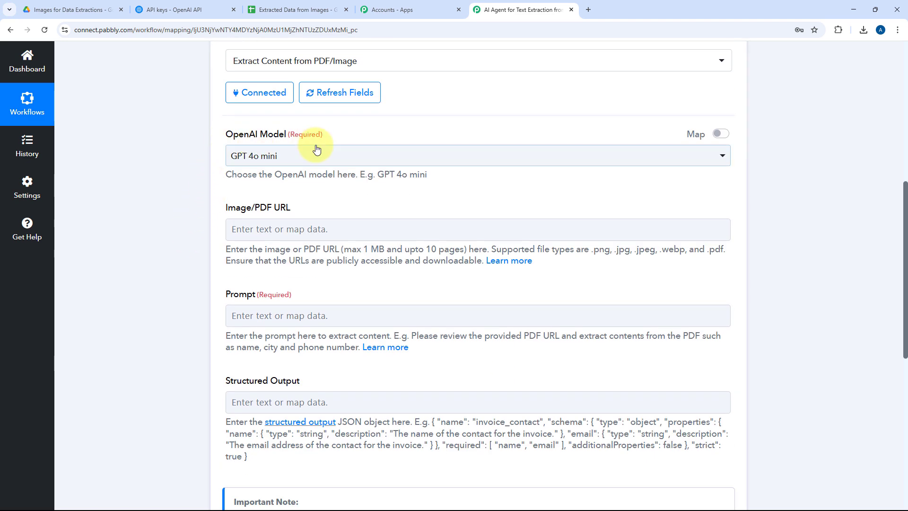
left_click(326, 159)
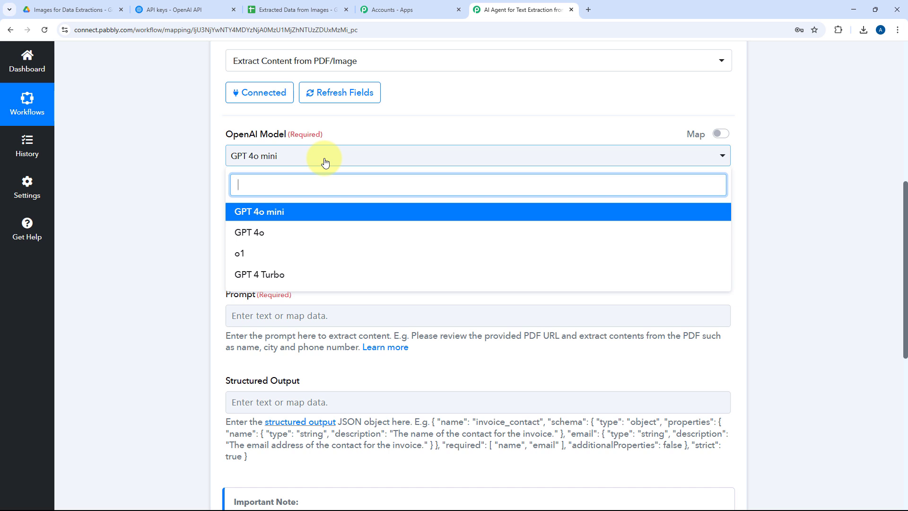
left_click(250, 215)
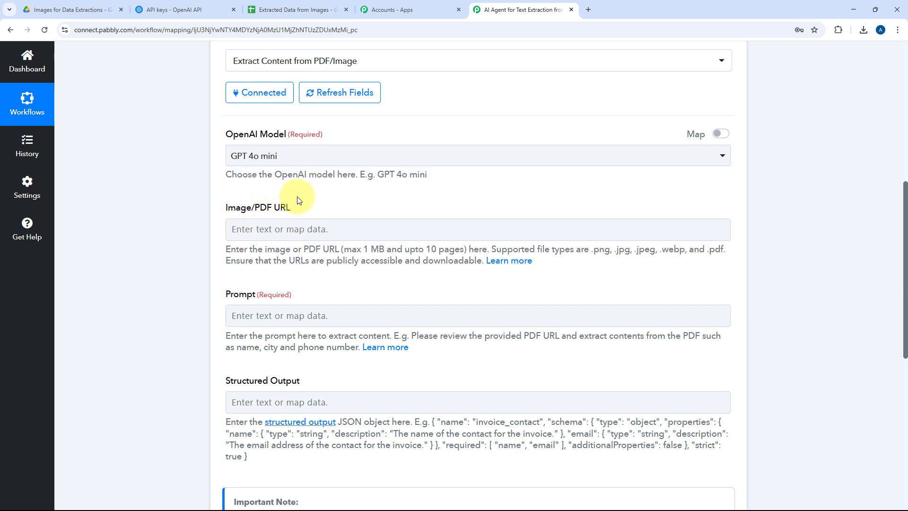
- Expand the Google Drive trigger again and examine the WebContentLink value in its response for use as the image URL
scroll(218, 163, "down", 1)
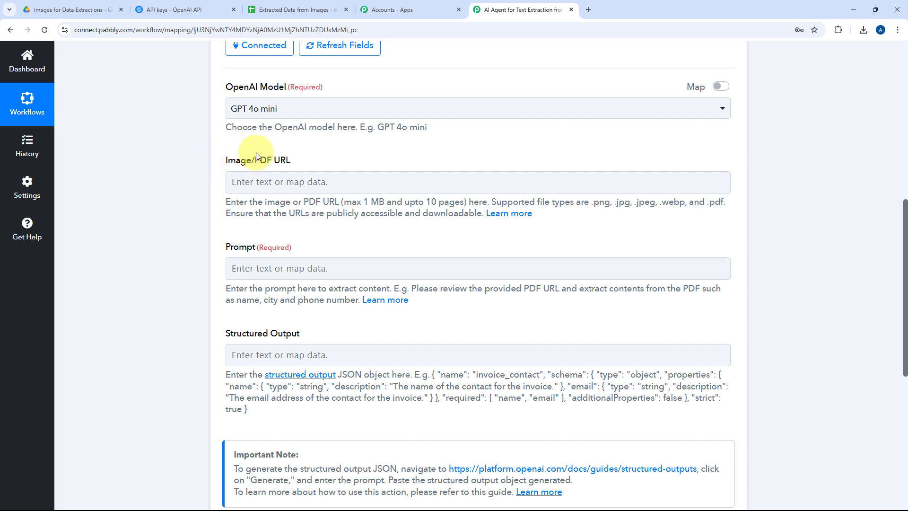
left_click(306, 179)
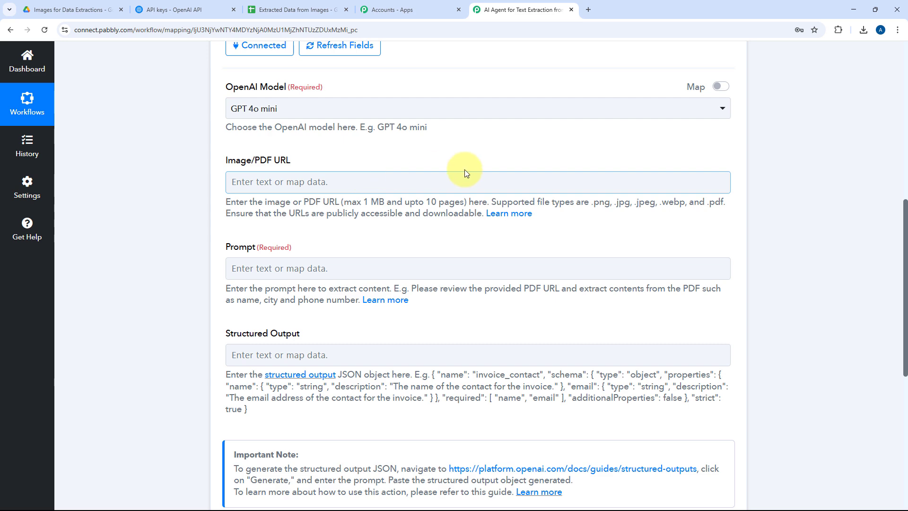
scroll(468, 203, "up", 9)
left_click(459, 198)
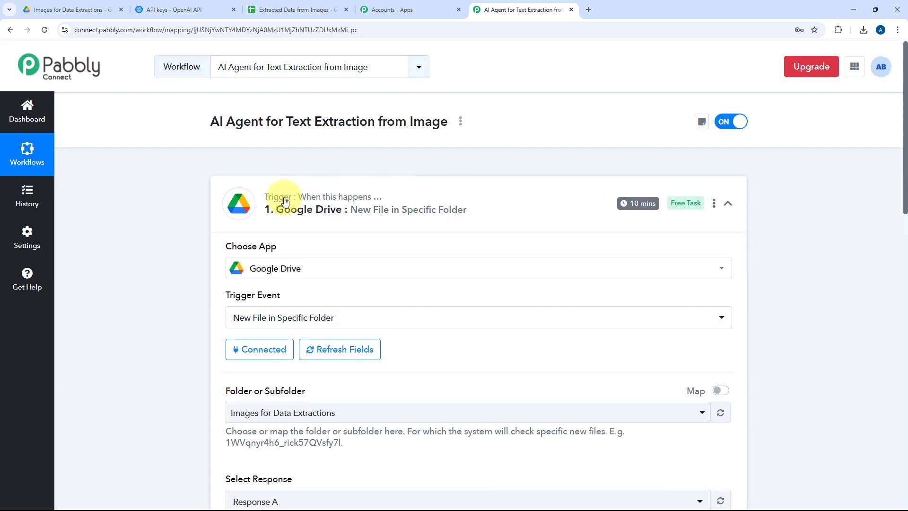
scroll(156, 234, "down", 6)
scroll(157, 231, "down", 5)
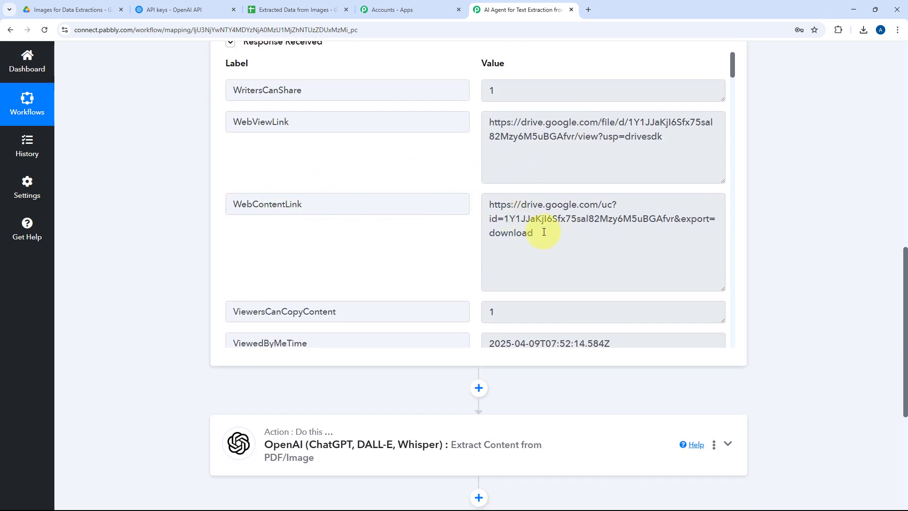
left_click_drag(544, 232, 478, 199)
left_click(477, 199)
left_click(507, 210)
key("ctrl+a")
key("ctrl+c")
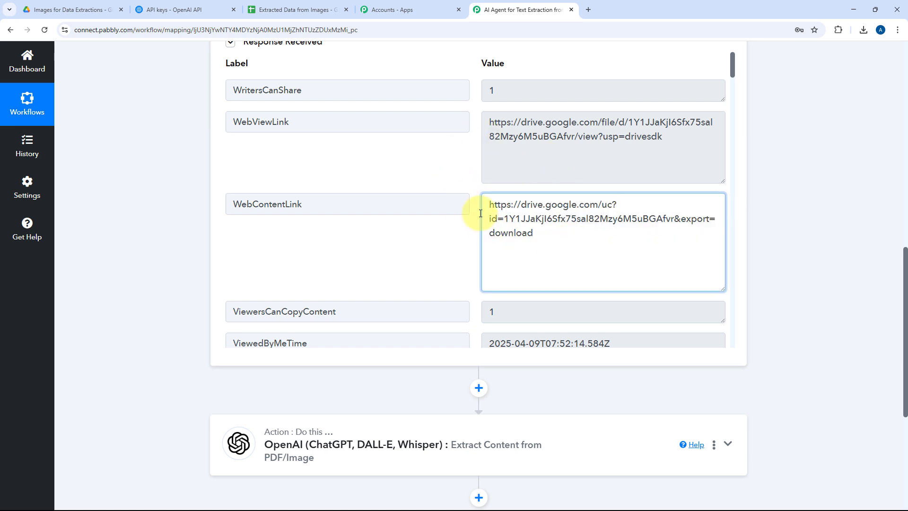
left_click(474, 202)
scroll(192, 241, "down", 6)
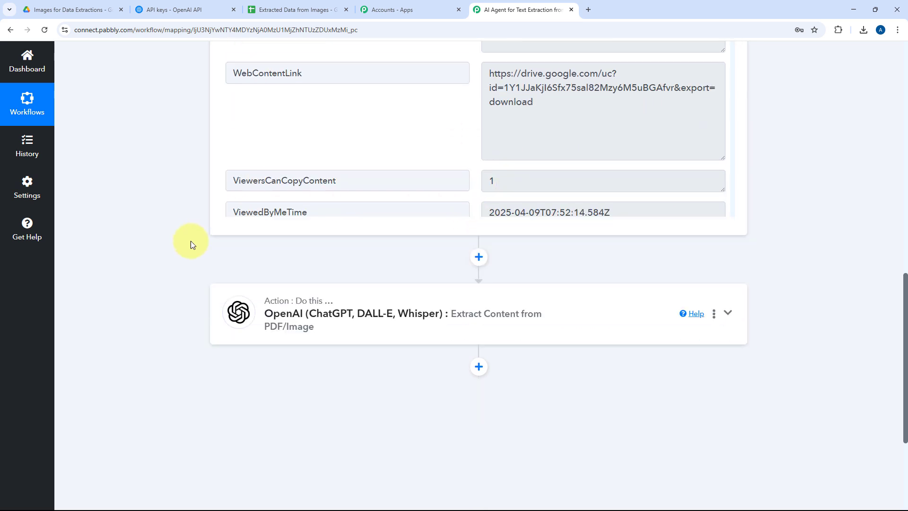
- Collapse the Google Drive trigger and map its WebContentLink value as the Image/PDF URL of the OpenAI content extraction action
left_click(463, 230)
scroll(464, 230, "up", 7)
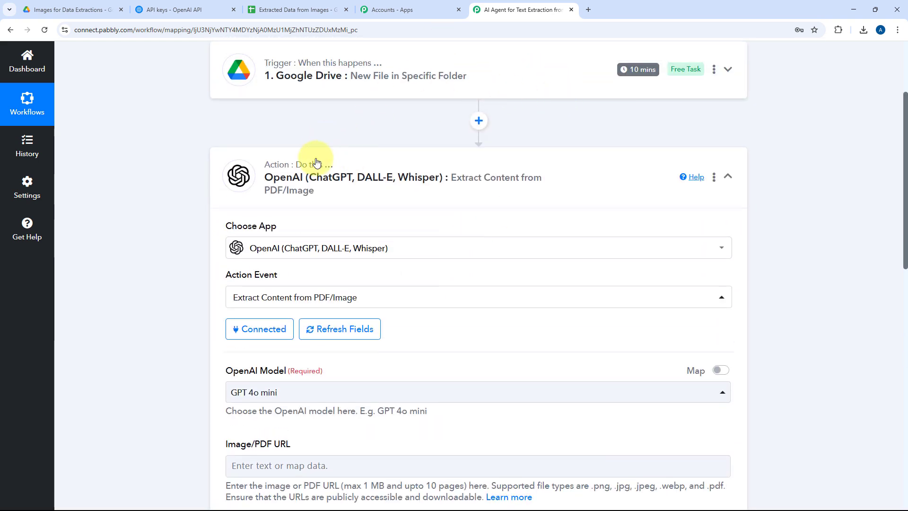
scroll(410, 198, "down", 1)
scroll(411, 201, "down", 4)
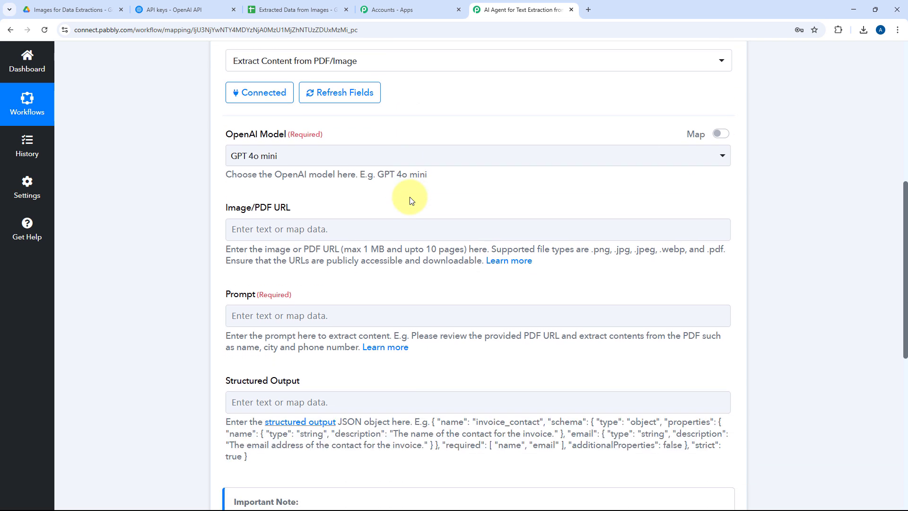
scroll(412, 197, "down", 2)
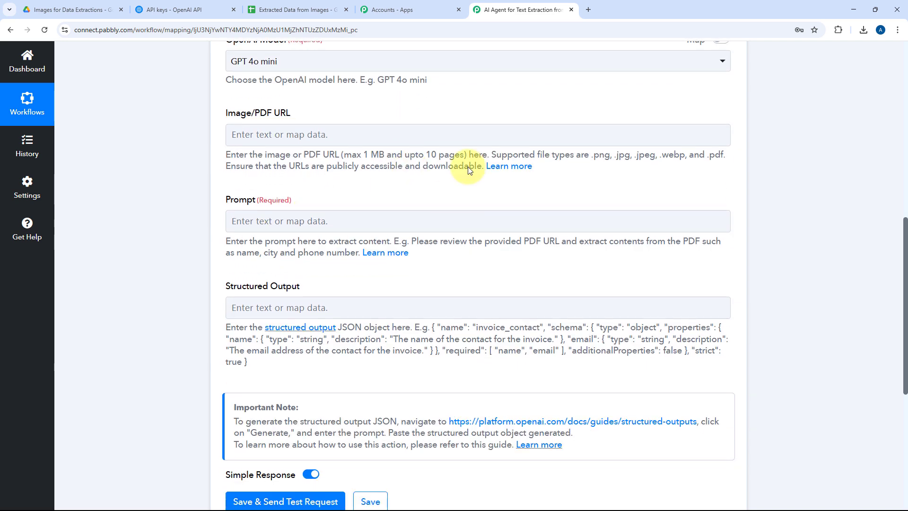
left_click(257, 136)
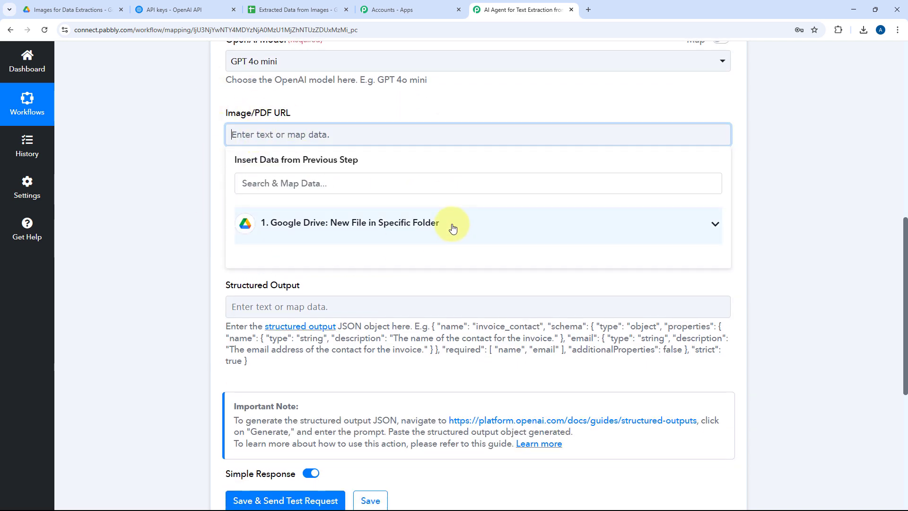
left_click(452, 229)
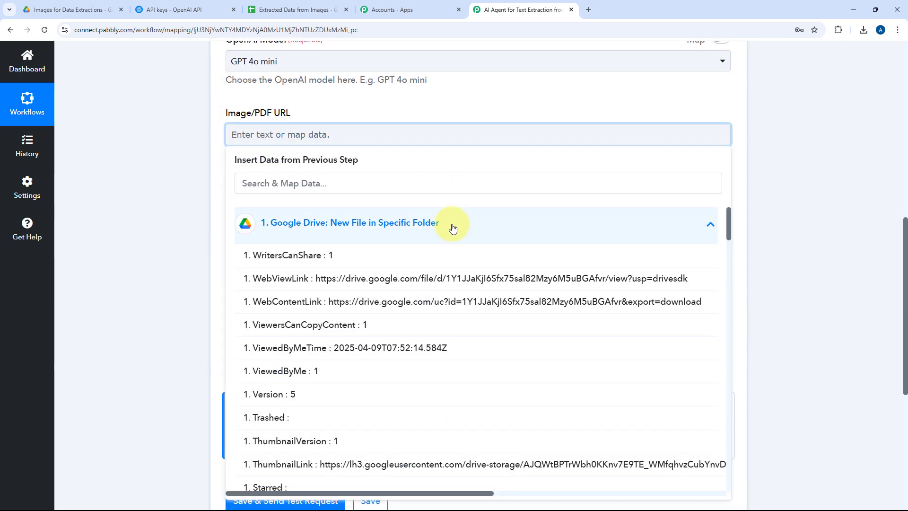
left_click(338, 302)
left_click(371, 154)
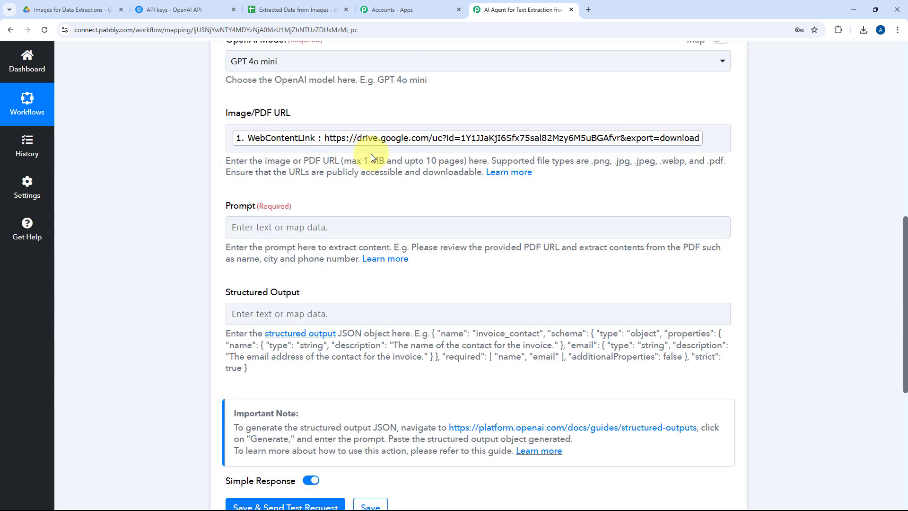
- Enter a prompt to extract all visible image text as plain text, without JSON or code blocks, maintaining the original line breaks, spacing, and layout
scroll(371, 154, "down", 1)
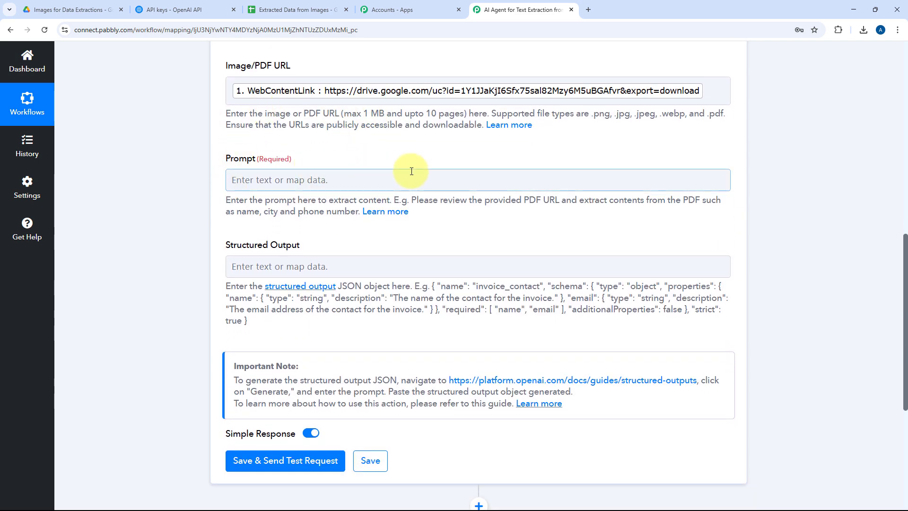
left_click(277, 188)
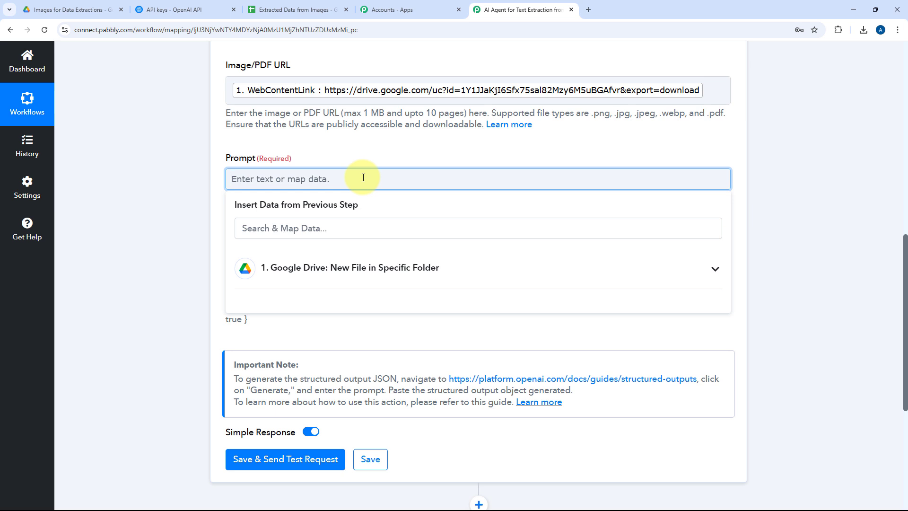
key("ctrl+v")
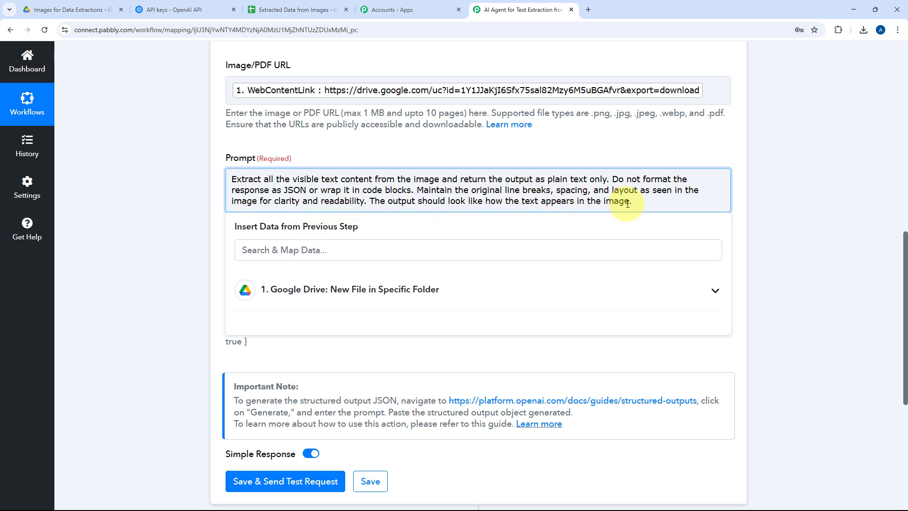
left_click(598, 161)
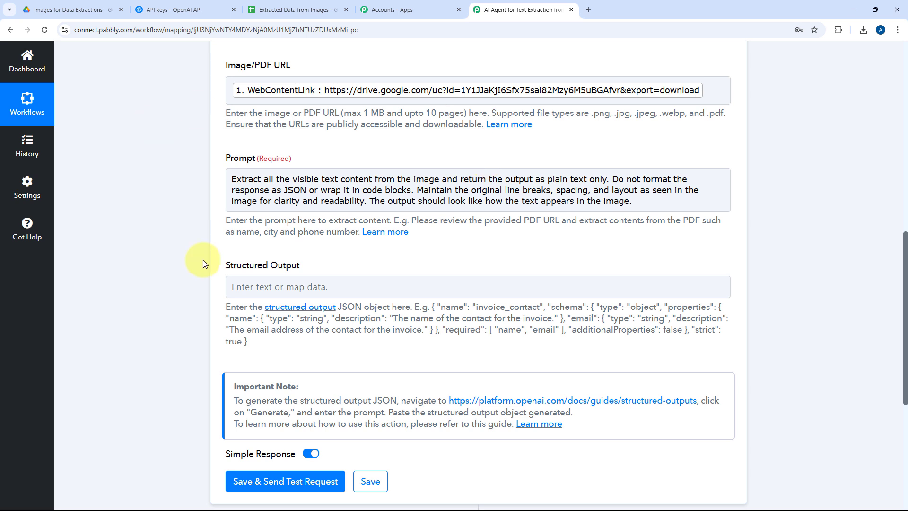
- Save the OpenAI content extraction action and send a test request
scroll(246, 176, "down", 1)
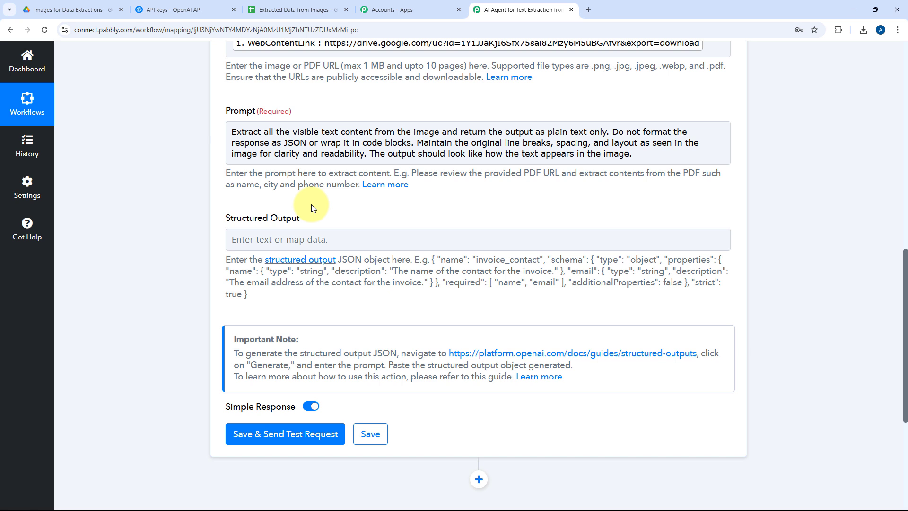
left_click(290, 239)
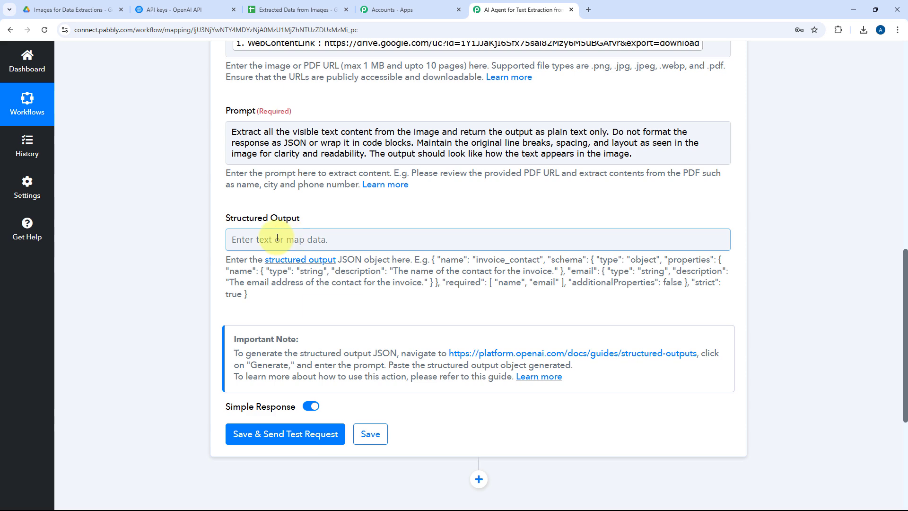
scroll(274, 234, "down", 2)
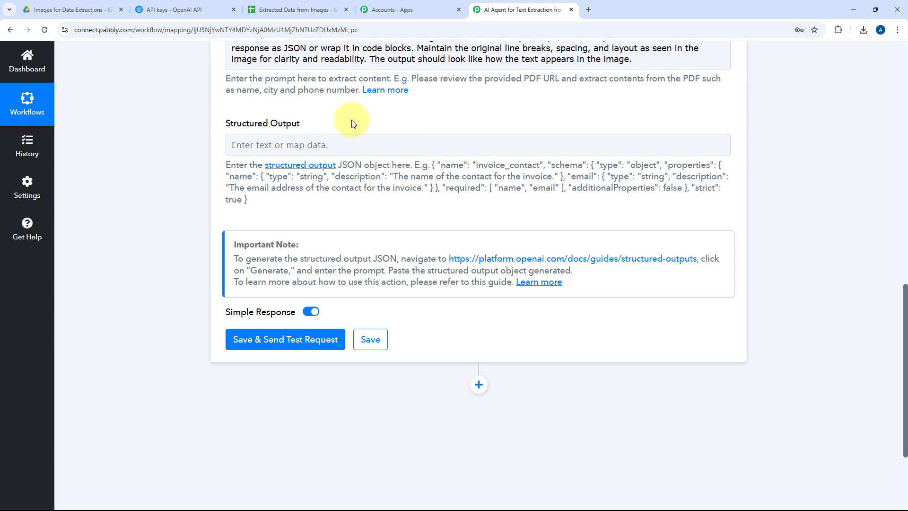
left_click(306, 337)
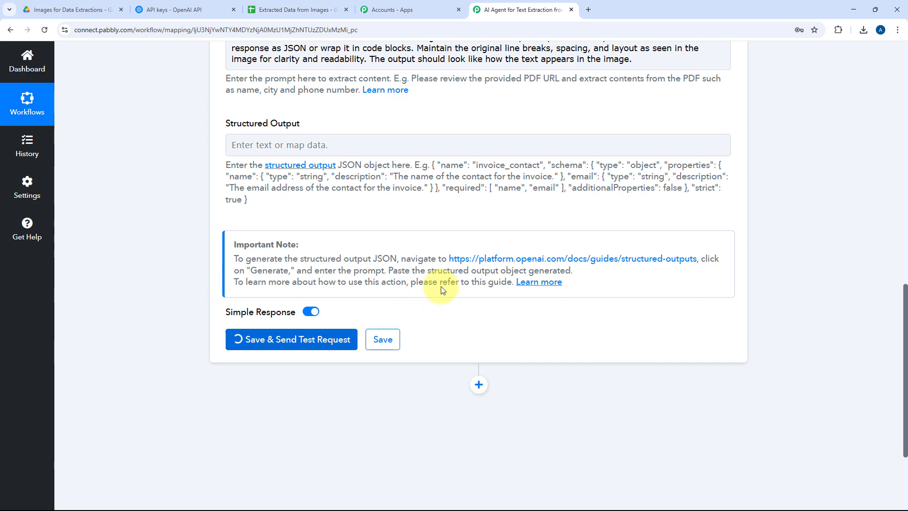
- Enlarge the Choices 0 Message Content value in the OpenAI response and read through the extracted text
scroll(447, 272, "down", 3)
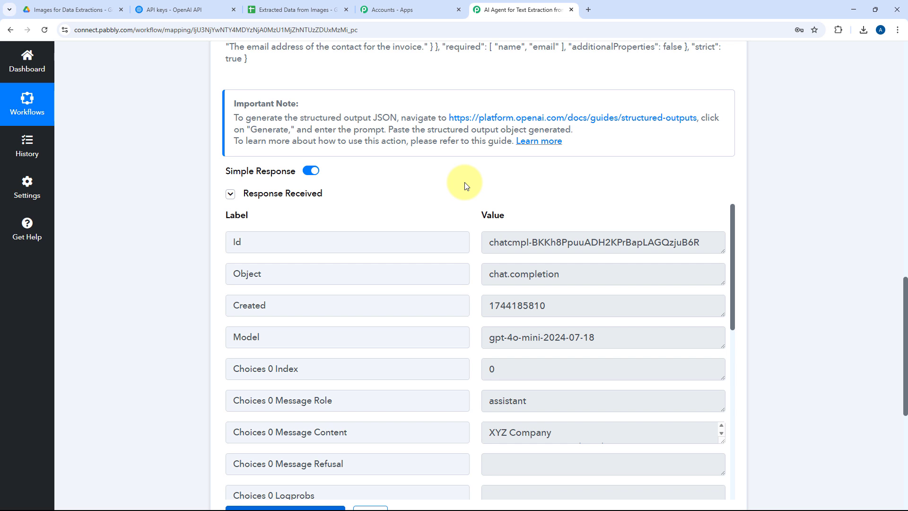
scroll(465, 203, "down", 4)
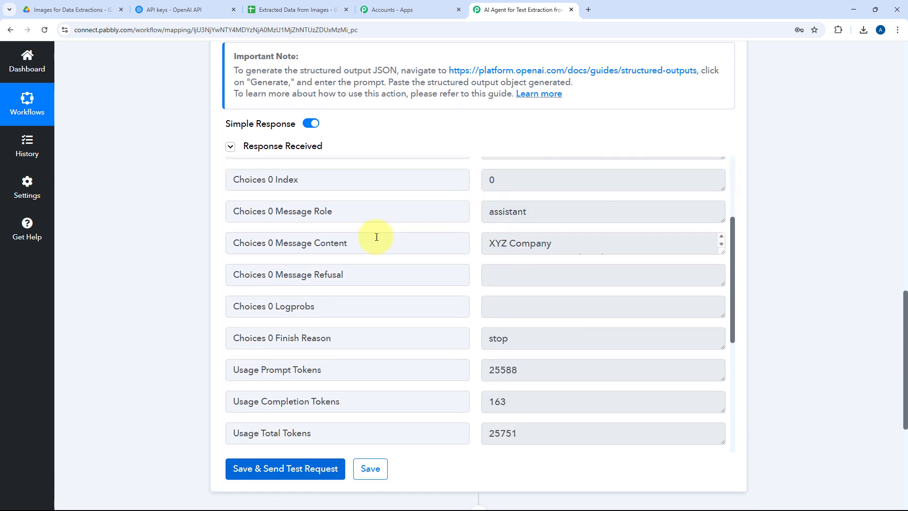
left_click_drag(376, 236, 280, 236)
left_click(672, 244)
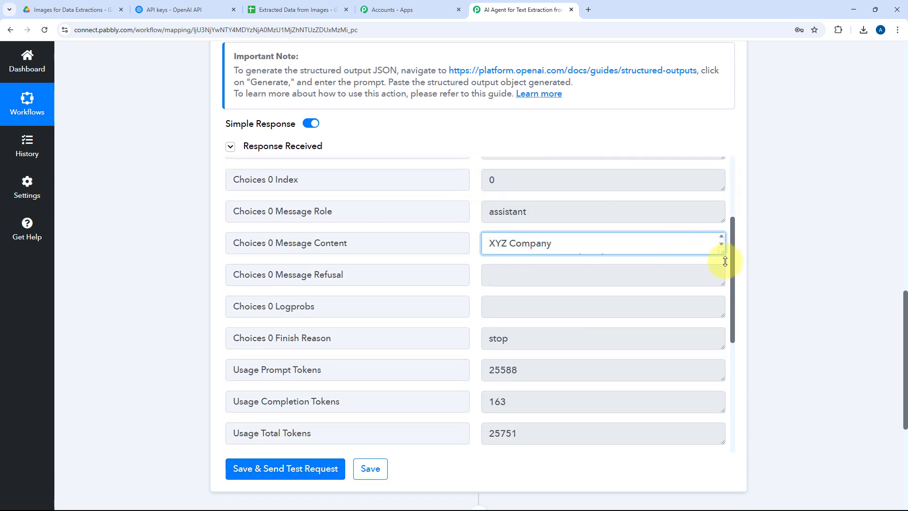
left_click_drag(724, 262, 723, 438)
scroll(608, 324, "down", 3)
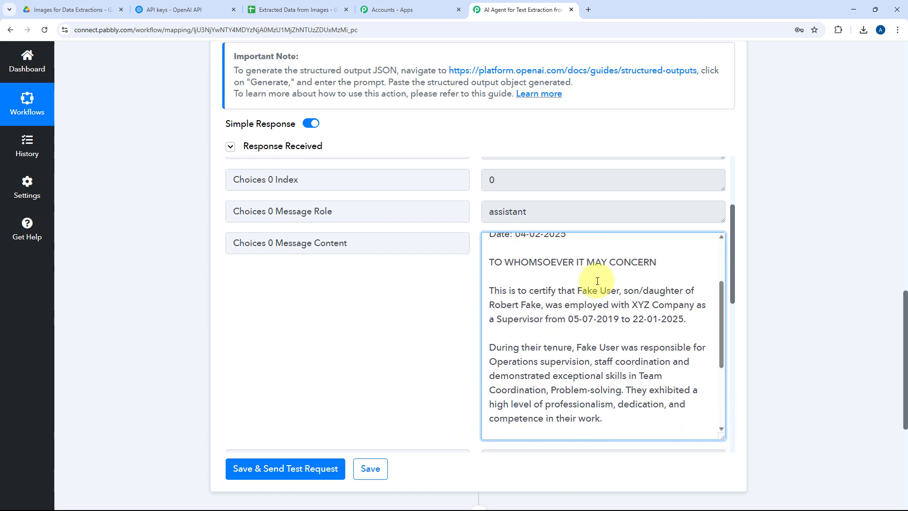
scroll(591, 284, "down", 3)
scroll(582, 294, "up", 6)
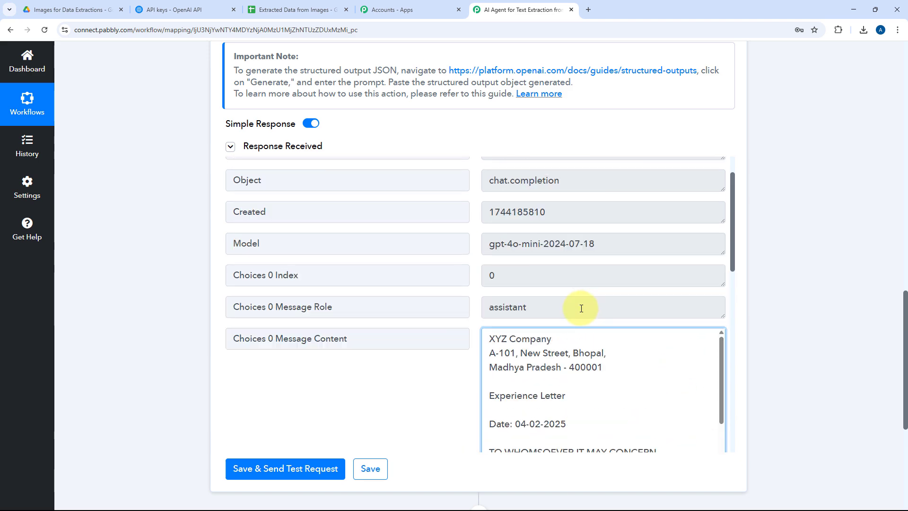
scroll(532, 347, "up", 2)
scroll(537, 378, "down", 6)
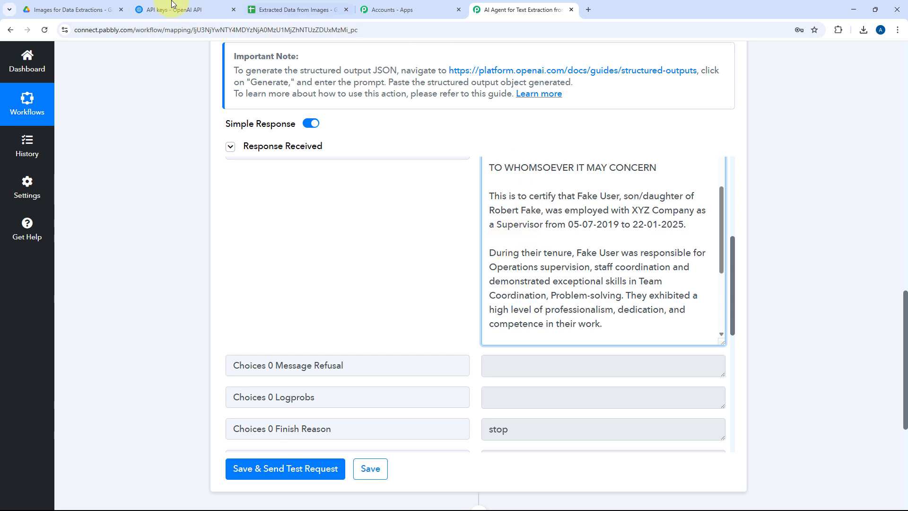
- Open Experience Letter Image.png in Google Drive, return to Pabbly Connect, and compare the letter with the extracted message content
left_click(108, 9)
double_click(231, 203)
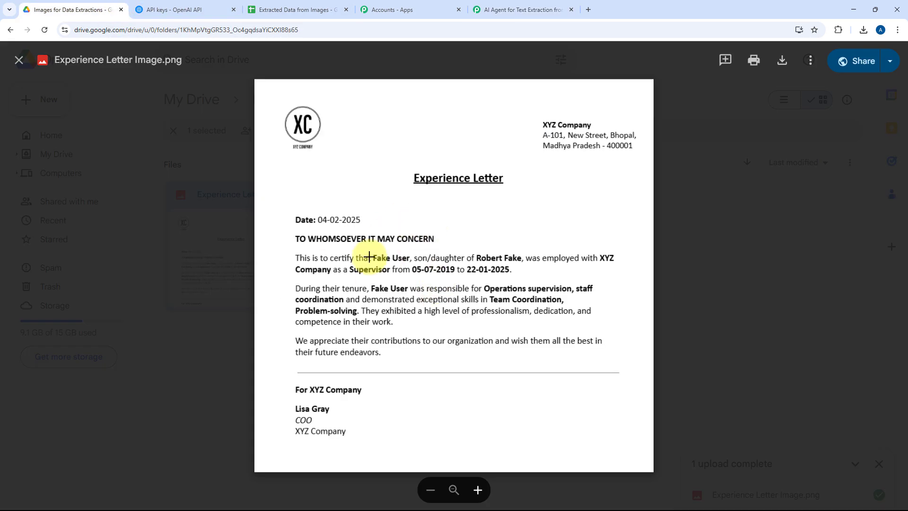
left_click(673, 218)
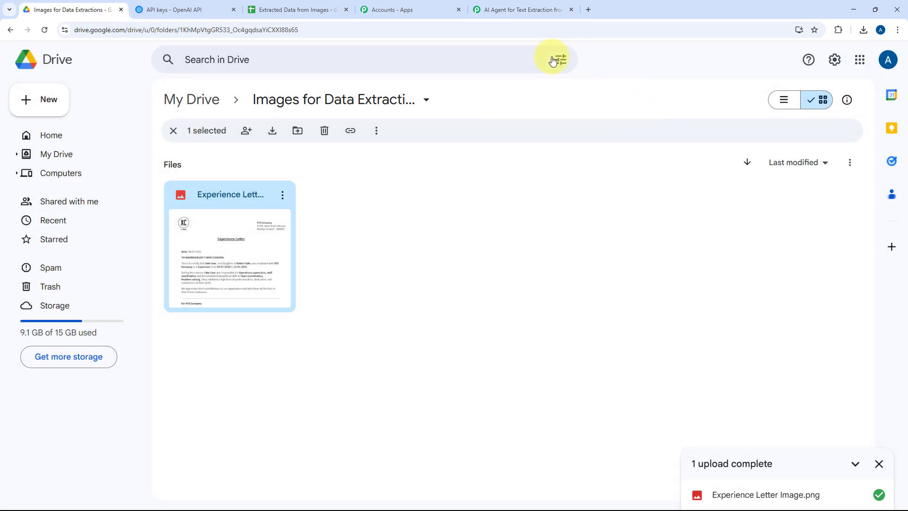
left_click(507, 10)
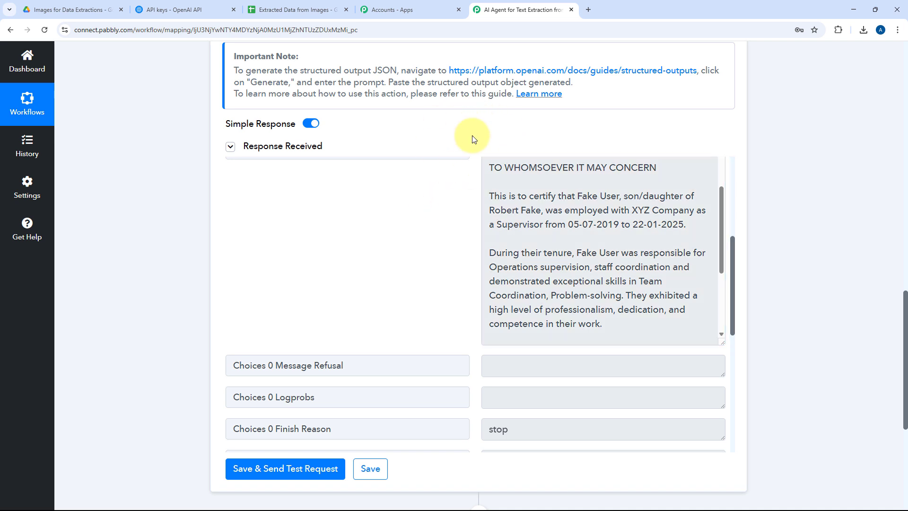
scroll(472, 135, "down", 10)
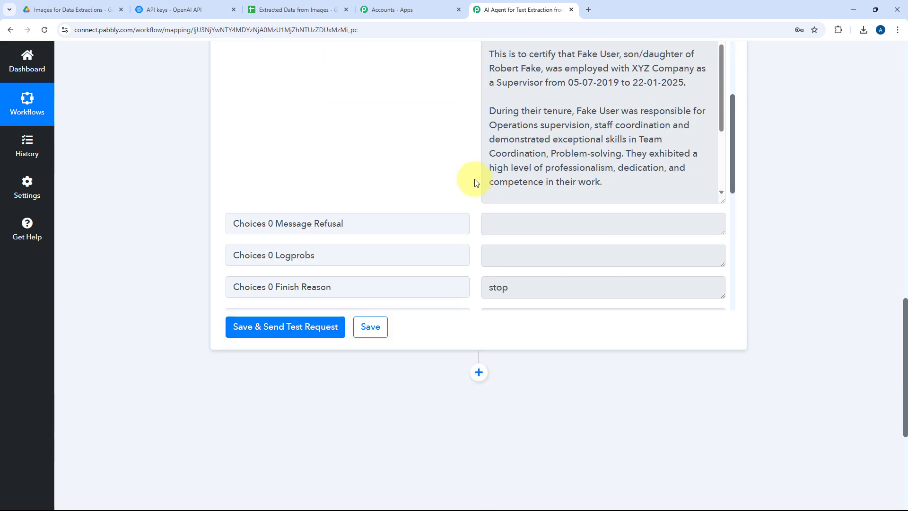
scroll(482, 326, "up", 7)
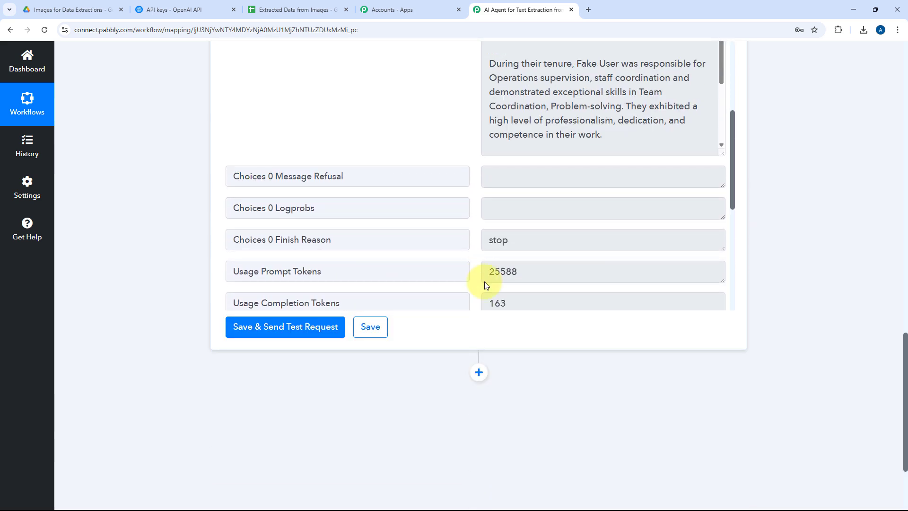
scroll(598, 306, "up", 3)
scroll(598, 306, "up", 3)
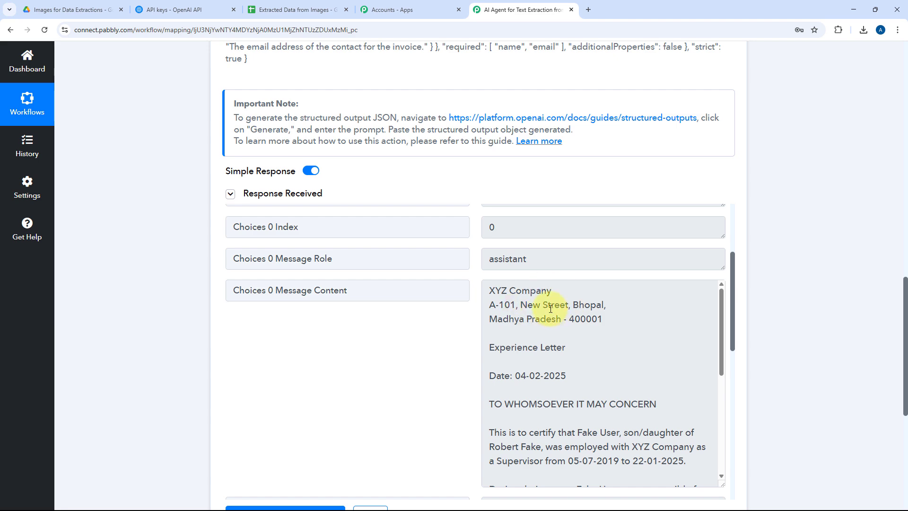
- Check the columns of the Extracted Data from Images spreadsheet, return to Pabbly Connect, and add Google Sheets as the next action app
left_click(327, 3)
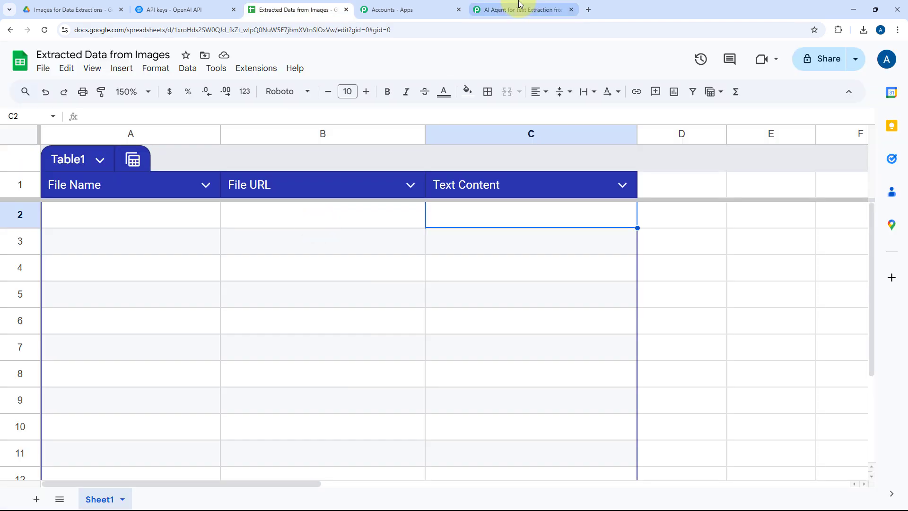
left_click(516, 7)
scroll(145, 277, "down", 7)
left_click(476, 244)
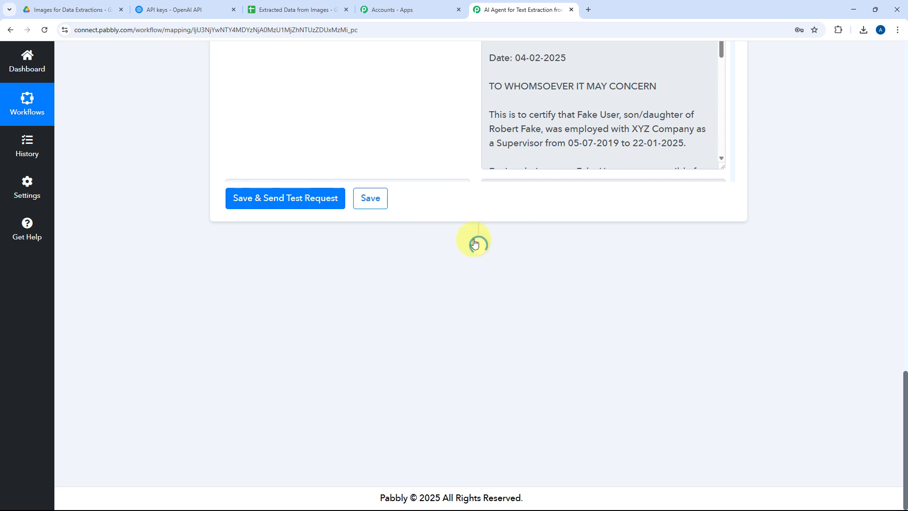
left_click(366, 246)
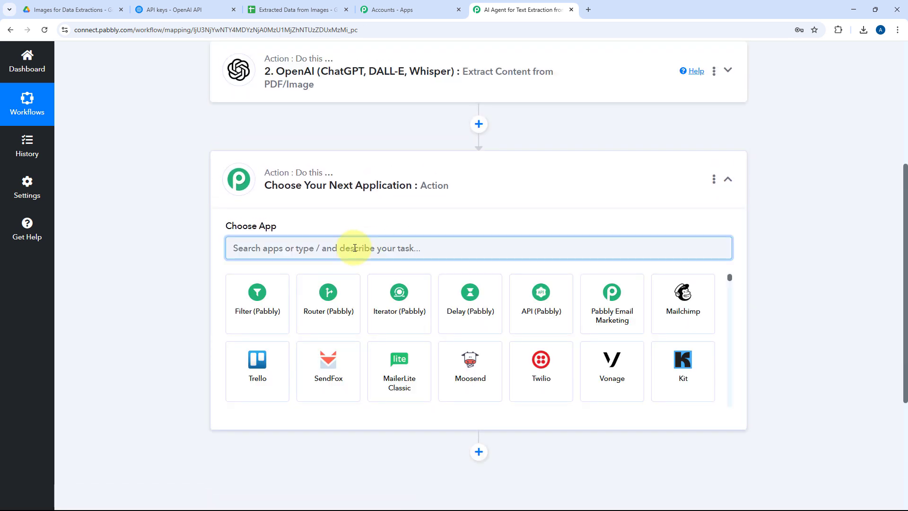
type("Google Sheets")
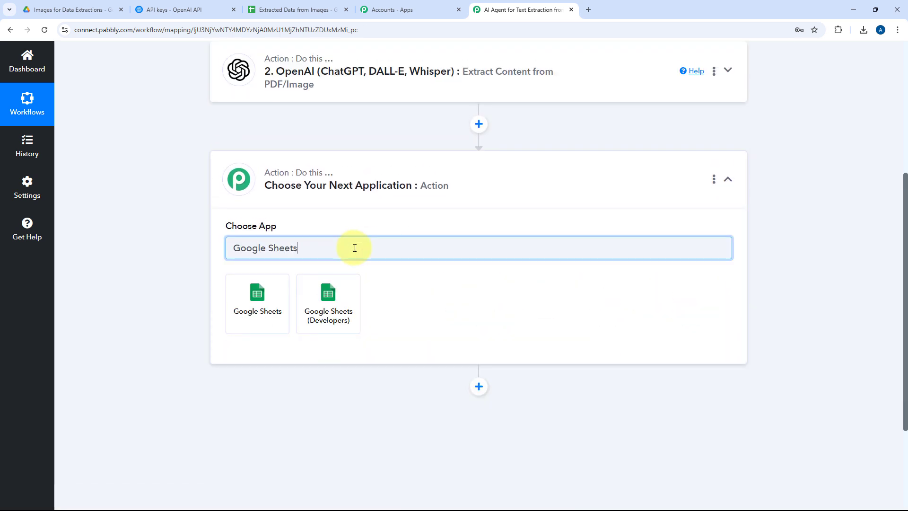
left_click(262, 308)
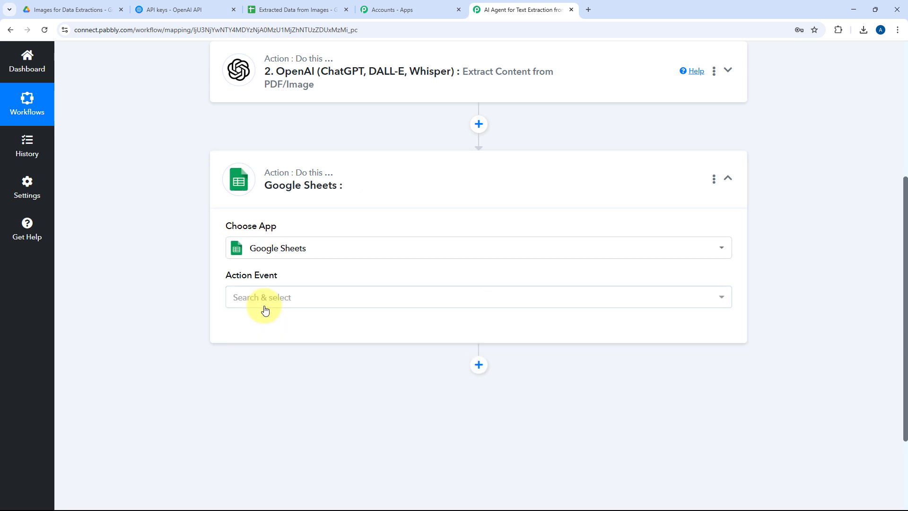
- Choose Add New Row as the Google Sheets action event and open its account connection settings
scroll(141, 285, "down", 2)
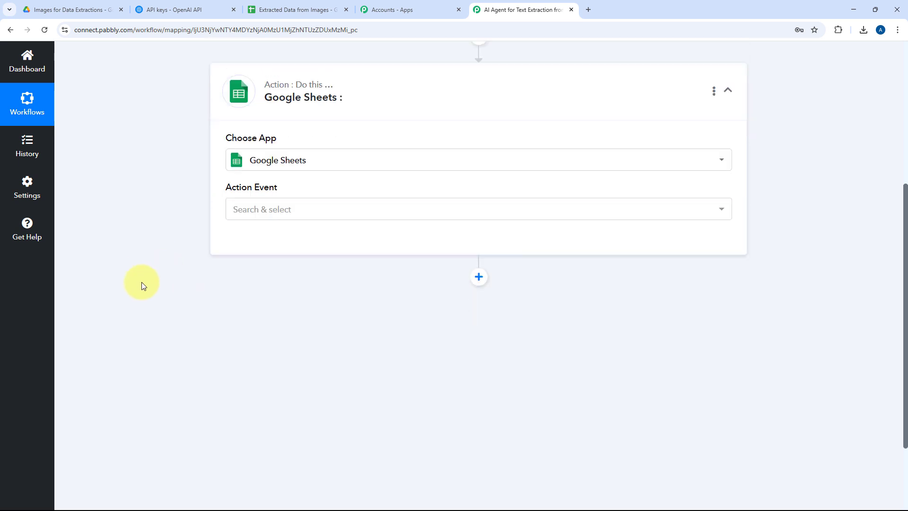
left_click(278, 203)
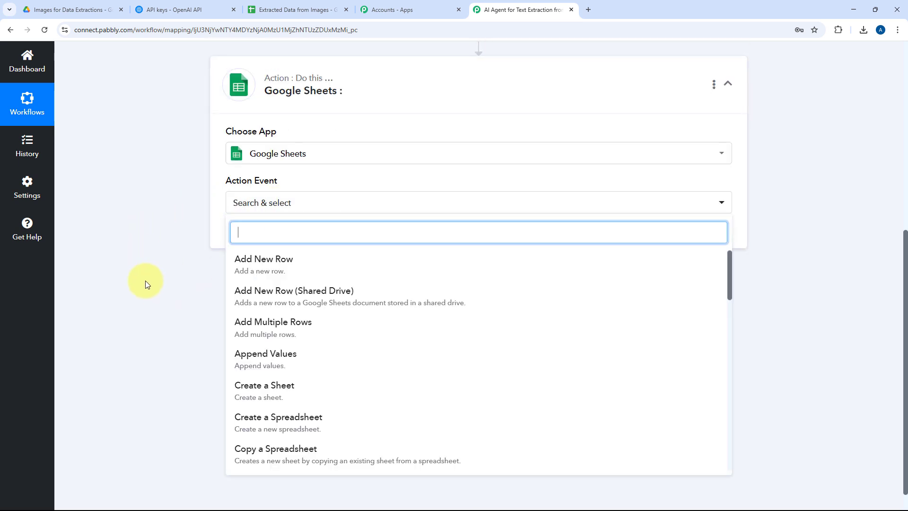
left_click(282, 268)
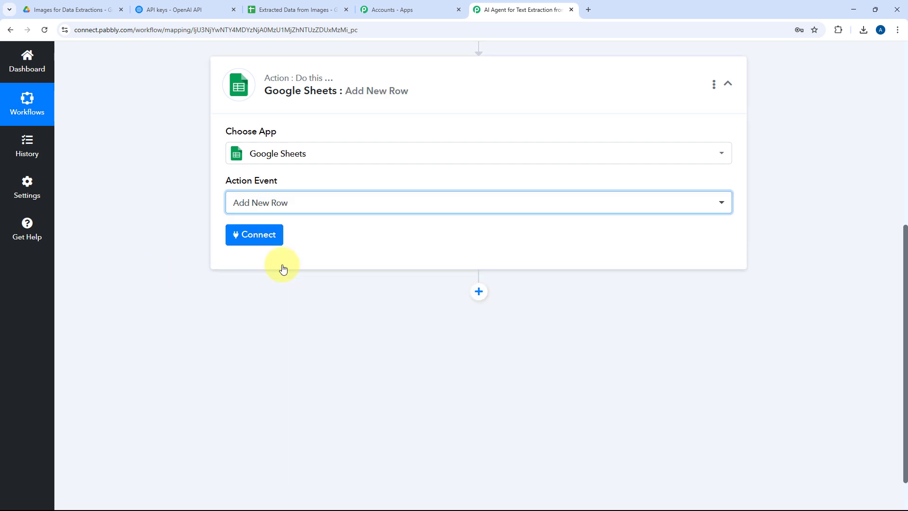
left_click(257, 236)
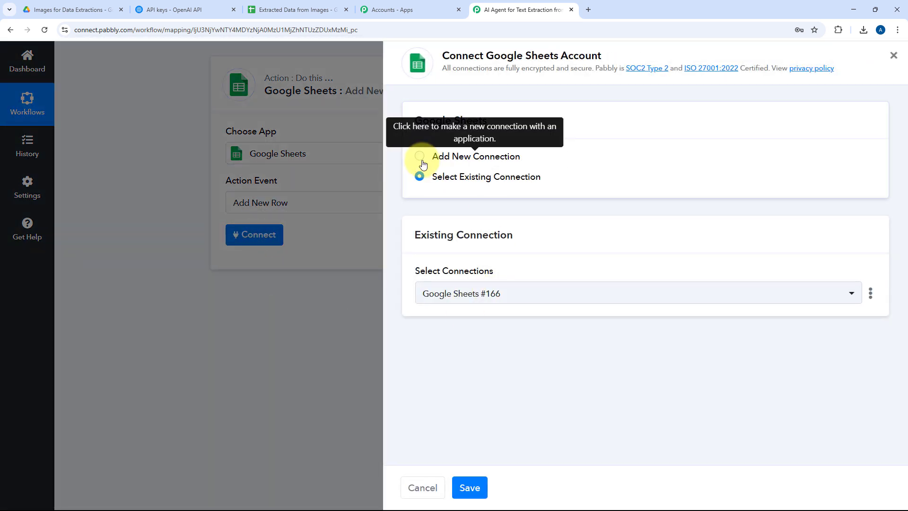
- Add a new Google Sheets connection and authorize Pabbly Connect's access with the Google account
left_click(421, 157)
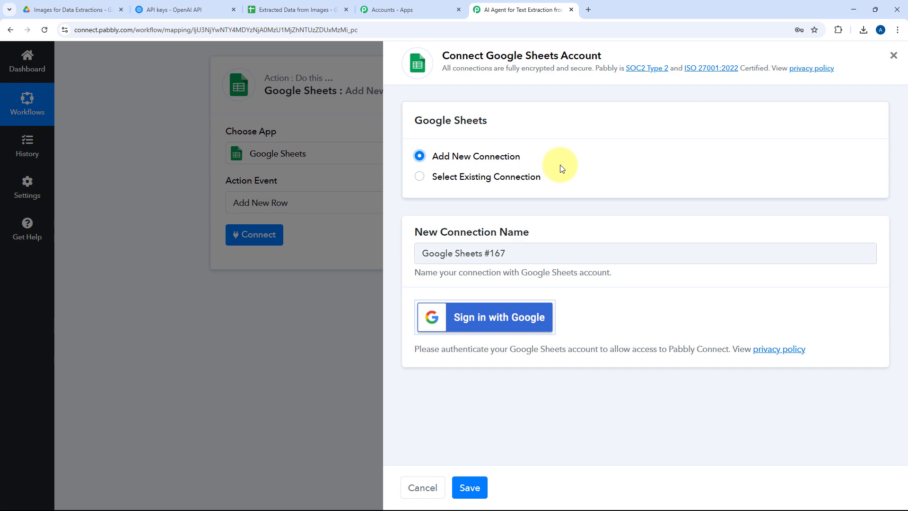
left_click(494, 318)
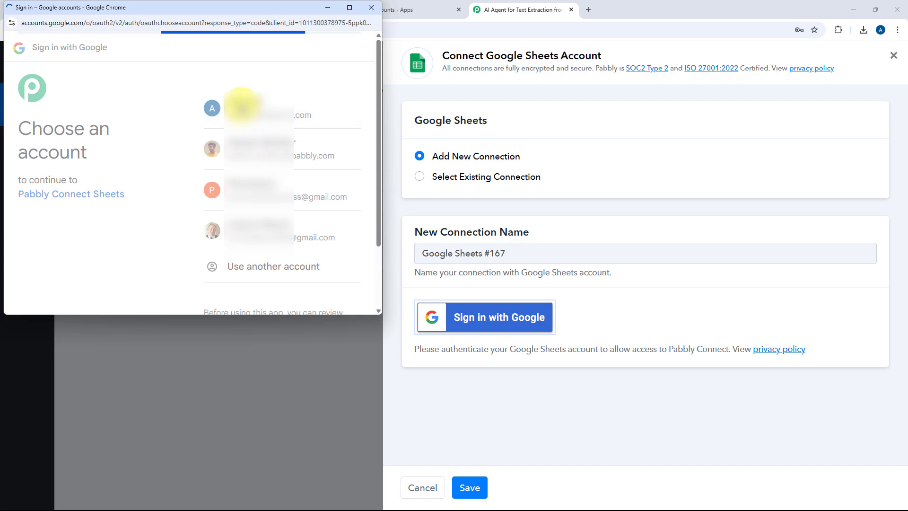
scroll(284, 190, "down", 3)
left_click(331, 256)
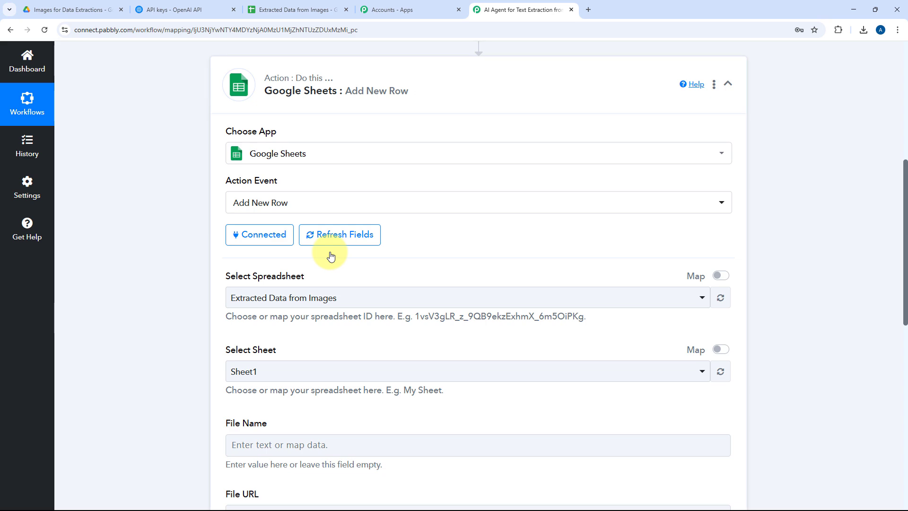
- Check the spreadsheet's title in Google Sheets, return to Pabbly Connect, and select Extracted Data from Images as the spreadsheet
scroll(330, 256, "down", 3)
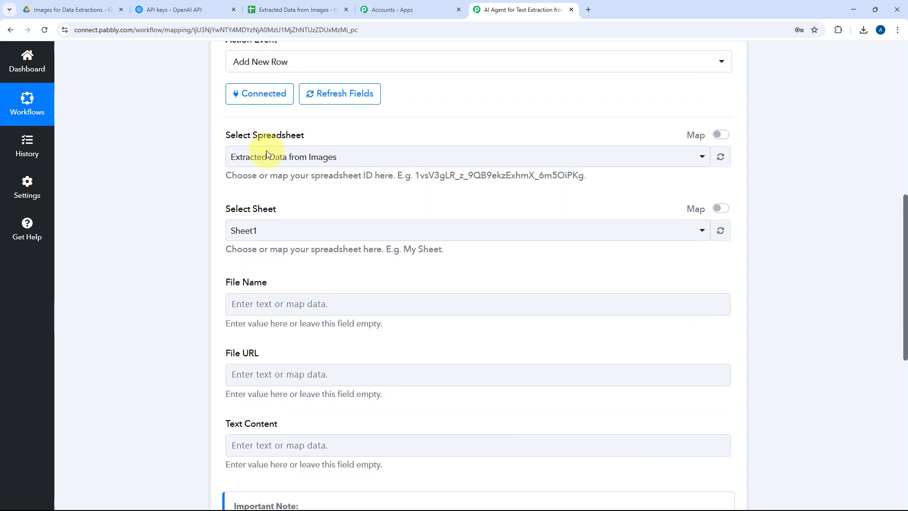
left_click(353, 155)
scroll(188, 196, "down", 1)
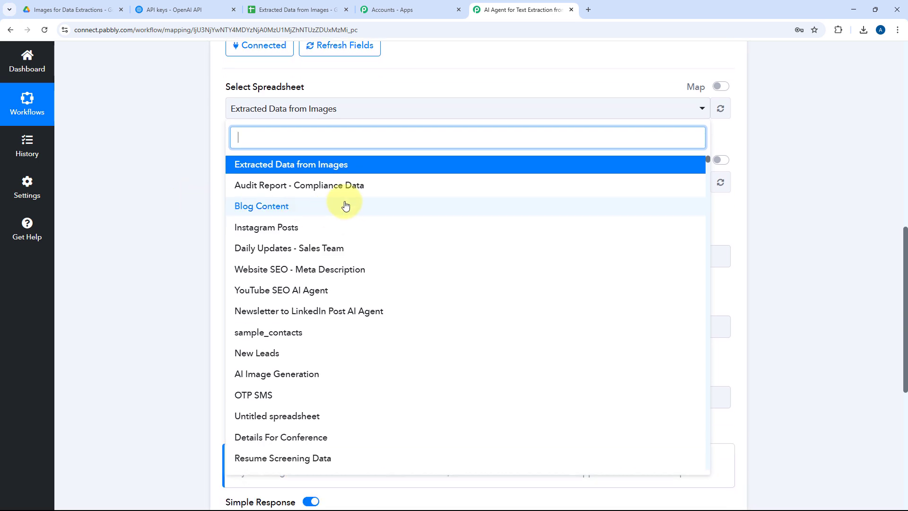
scroll(345, 206, "down", 9)
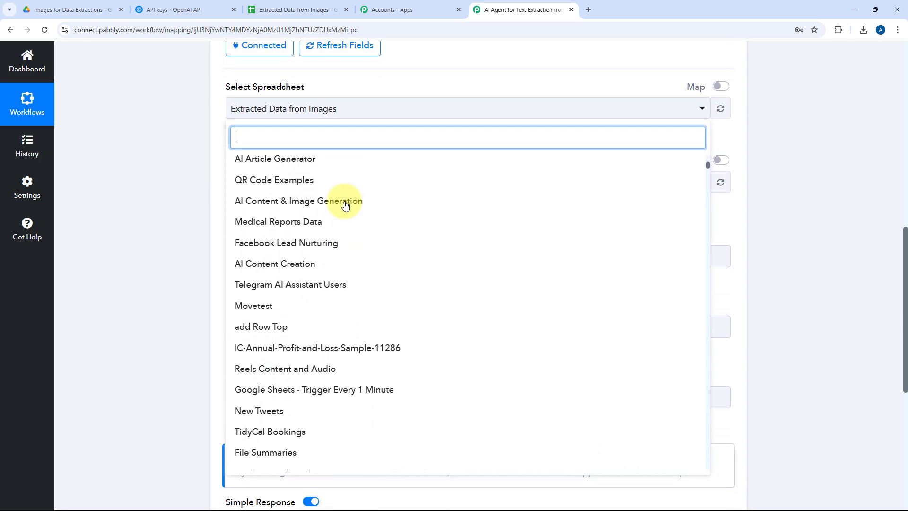
scroll(345, 205, "up", 9)
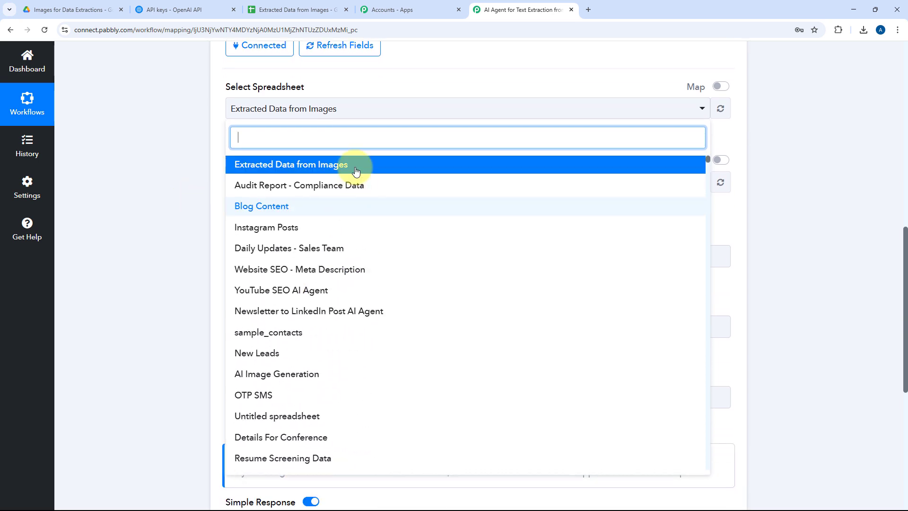
left_click(269, 8)
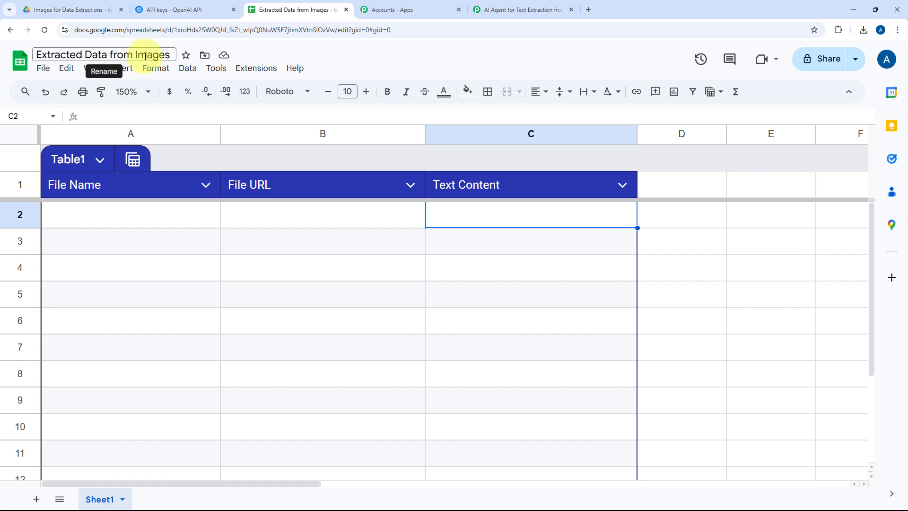
left_click(520, 9)
left_click(277, 163)
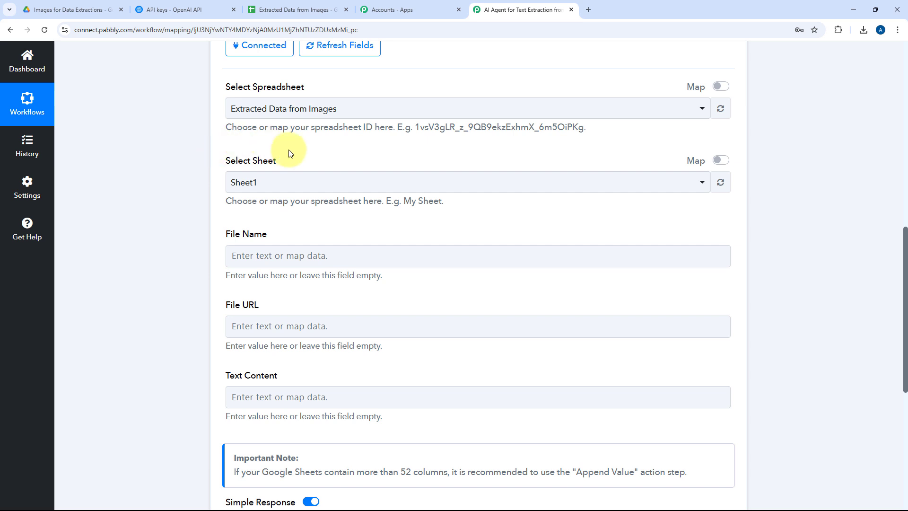
- Check the sheet name in the Google Sheets spreadsheet, return to Pabbly Connect, and select Sheet1 as the target sheet
left_click(291, 9)
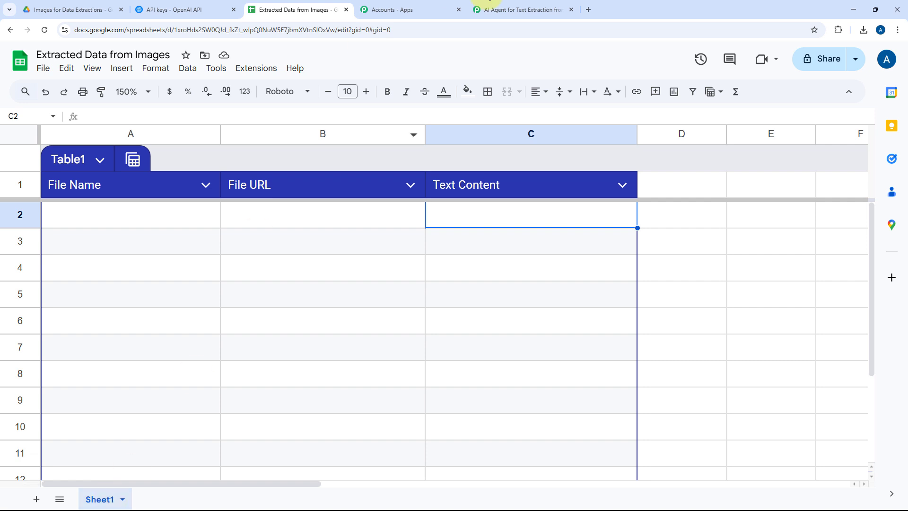
left_click(490, 6)
left_click(275, 181)
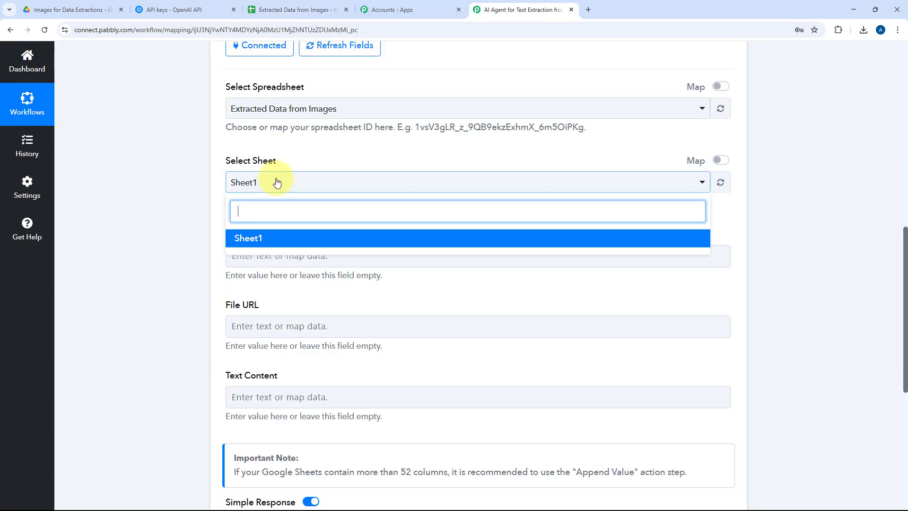
left_click(248, 238)
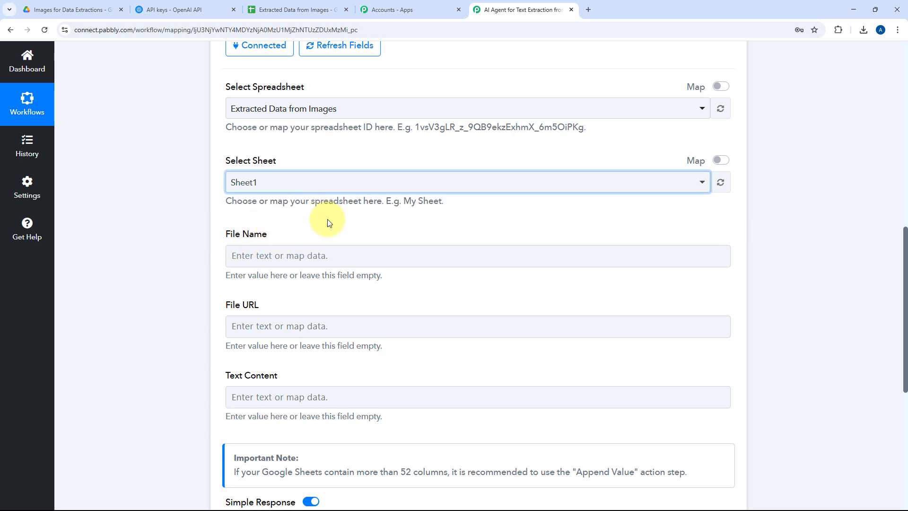
- Compare the spreadsheet's File Name, File URL and Text Content columns with the matching row fields in Pabbly Connect
scroll(330, 222, "down", 2)
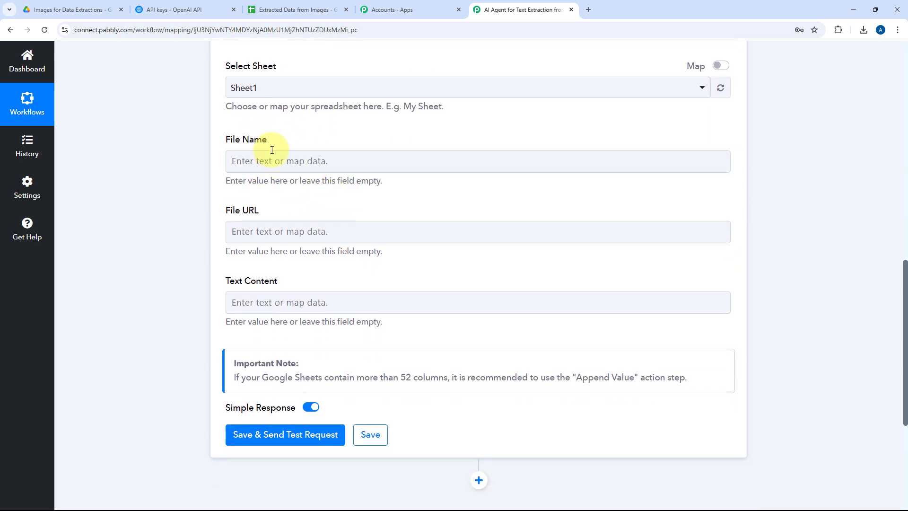
left_click(307, 6)
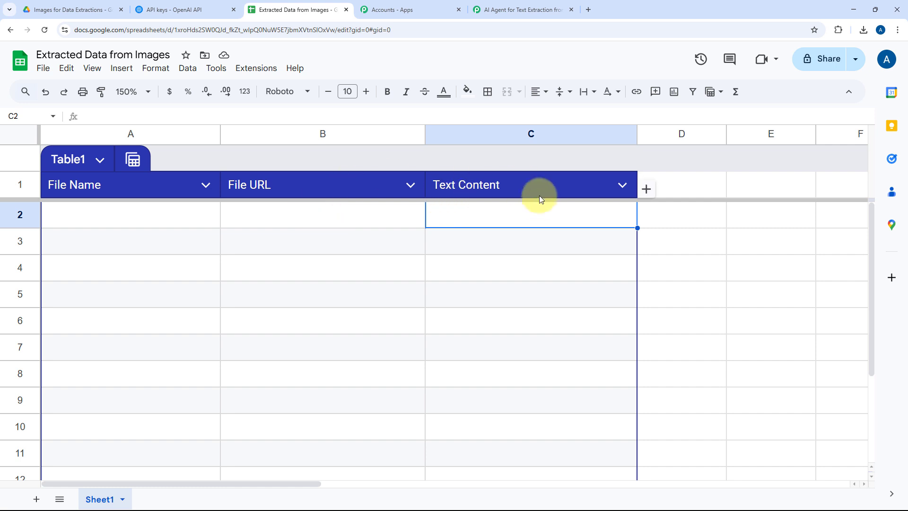
left_click(520, 7)
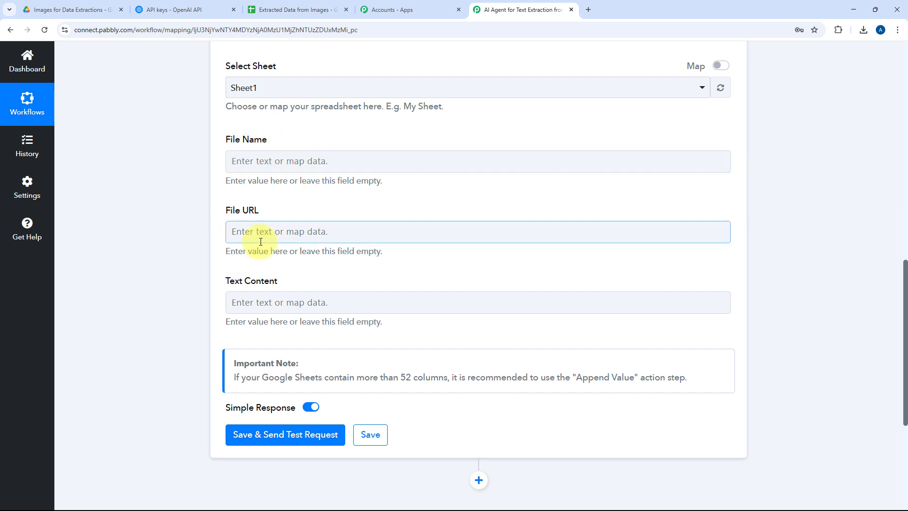
left_click(286, 9)
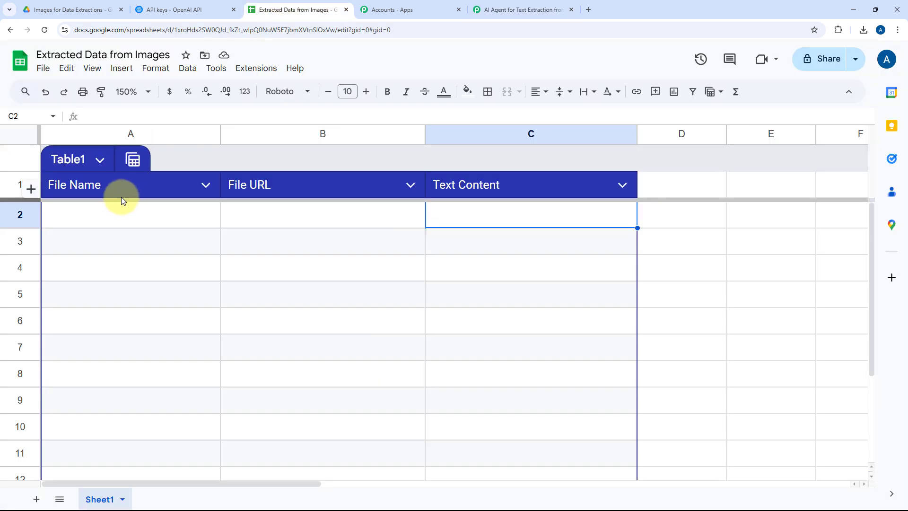
left_click_drag(121, 196, 451, 191)
left_click(156, 221)
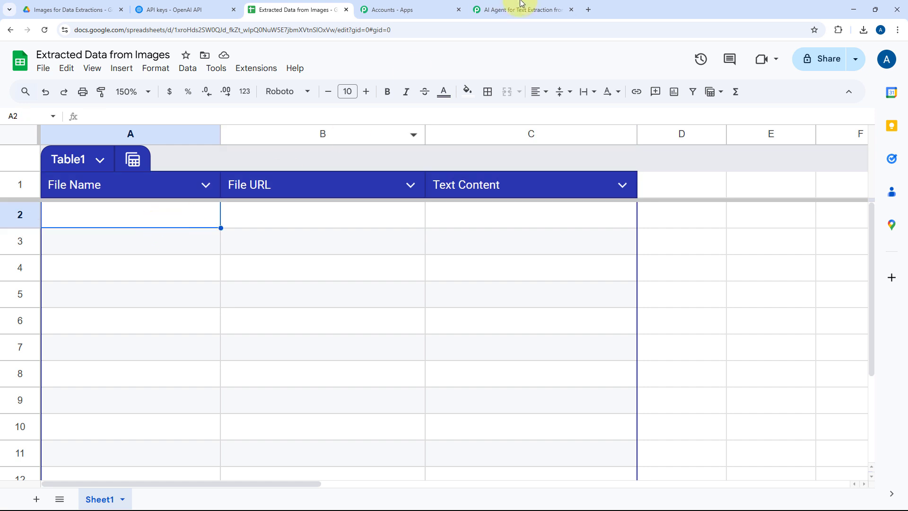
left_click(521, 8)
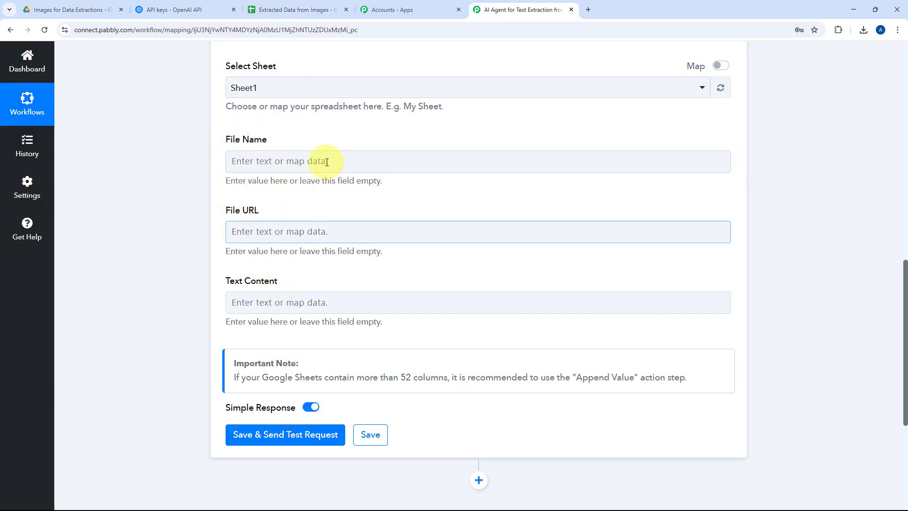
- Check the image file in Google Drive, return to Pabbly Connect, and map File Name to the Google Drive trigger's Name value
left_click(286, 167)
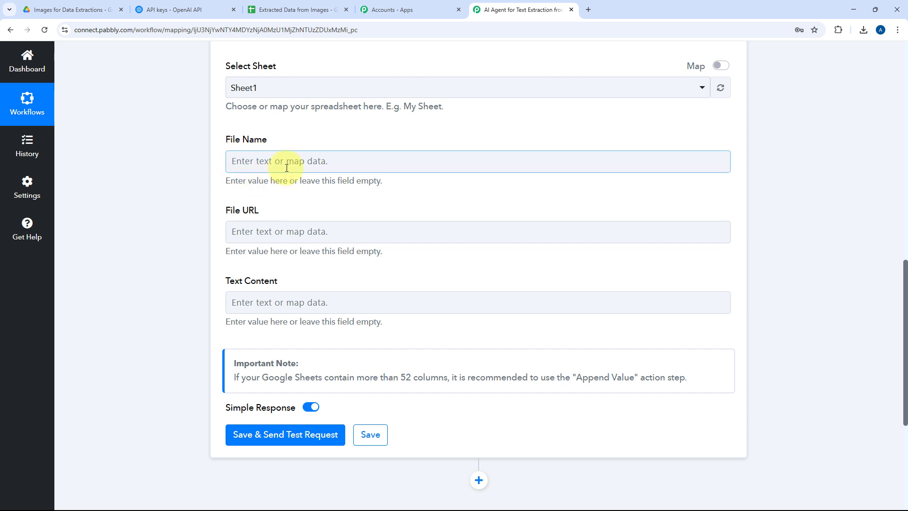
left_click(260, 164)
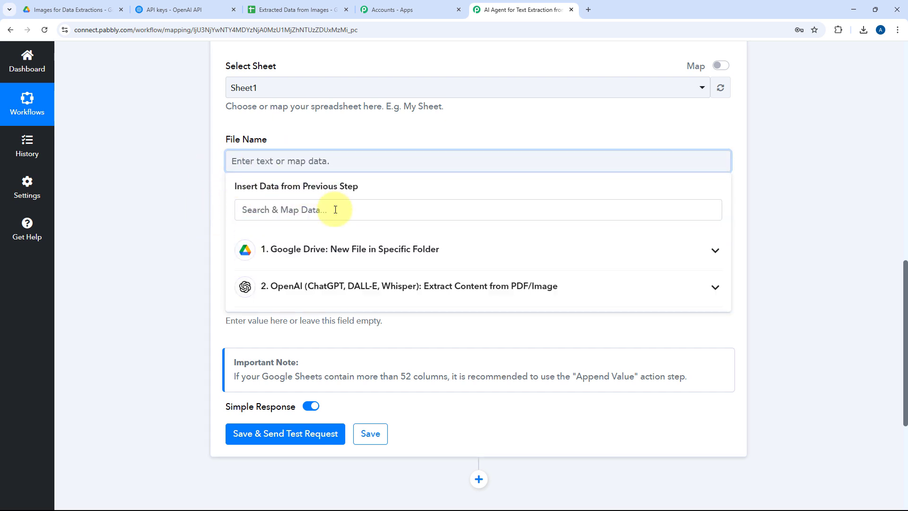
left_click(80, 4)
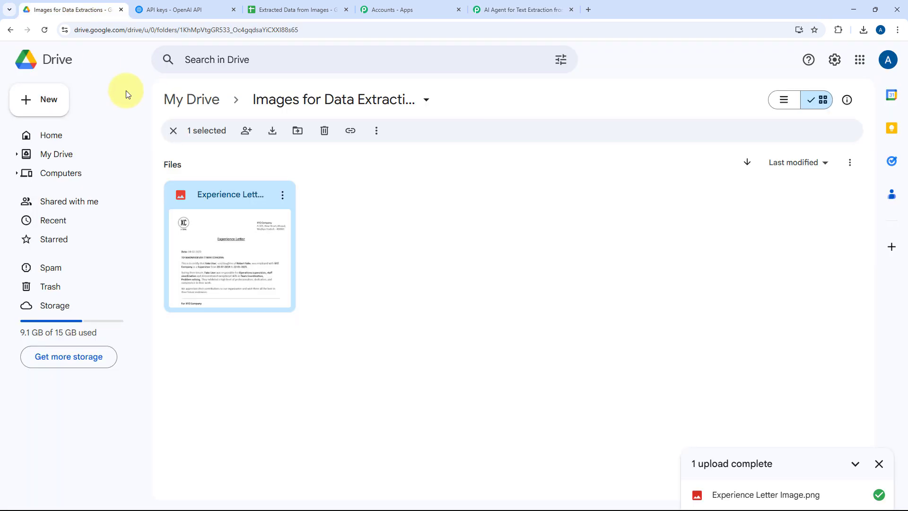
left_click(344, 193)
left_click(484, 8)
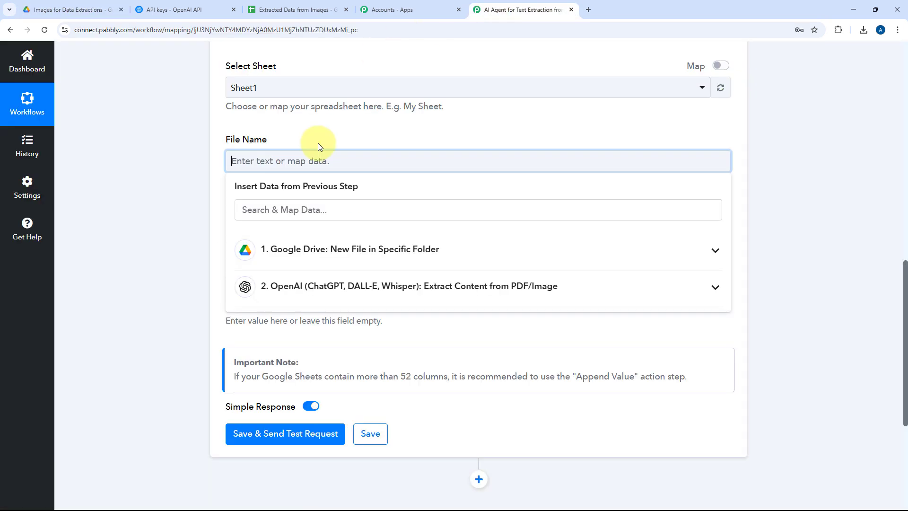
left_click(311, 252)
scroll(355, 307, "down", 15)
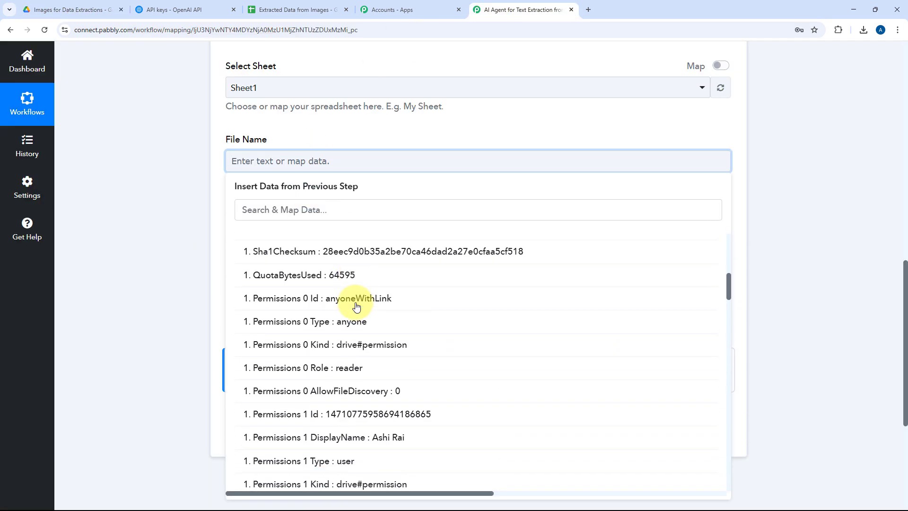
scroll(356, 307, "down", 10)
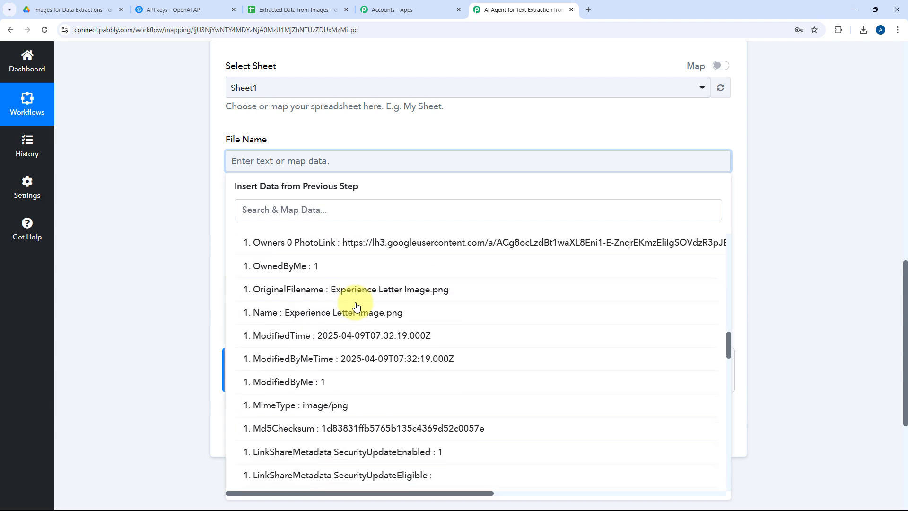
scroll(350, 307, "up", 2)
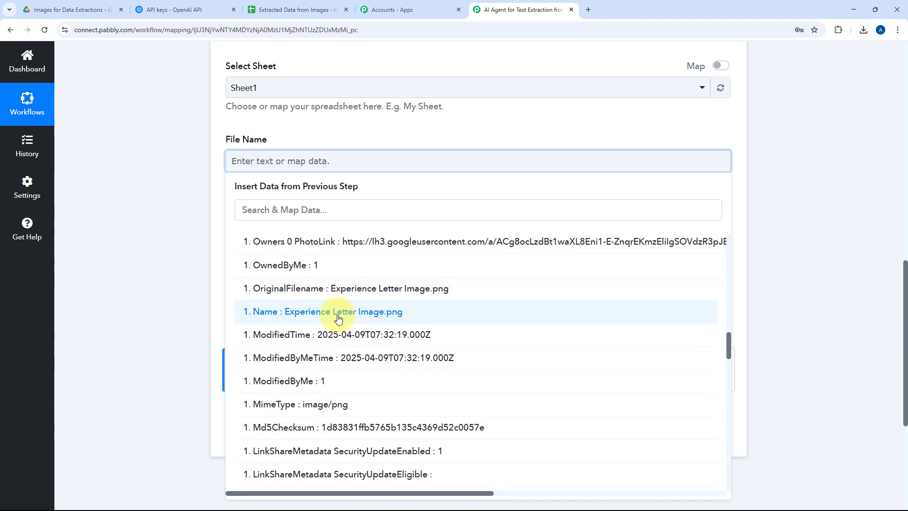
left_click(324, 318)
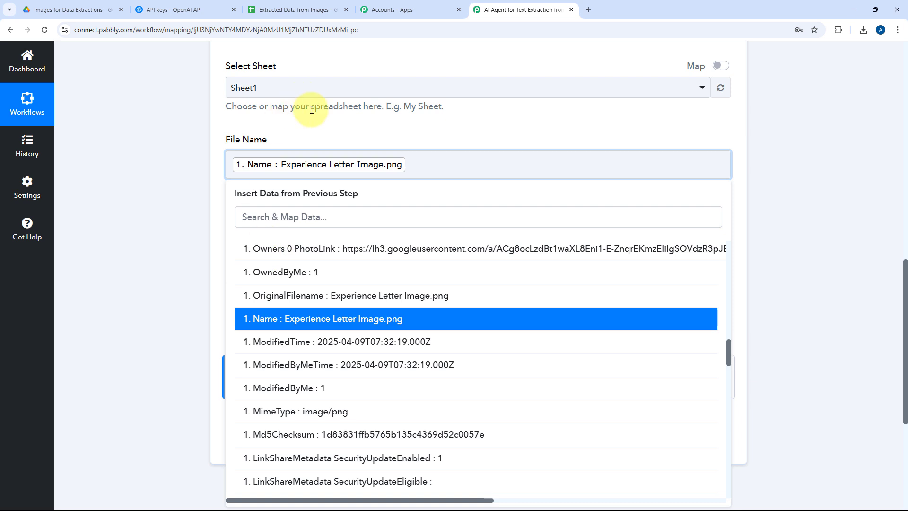
left_click(496, 108)
- Map the File URL field to the WebViewLink value from the Google Drive trigger
left_click(268, 236)
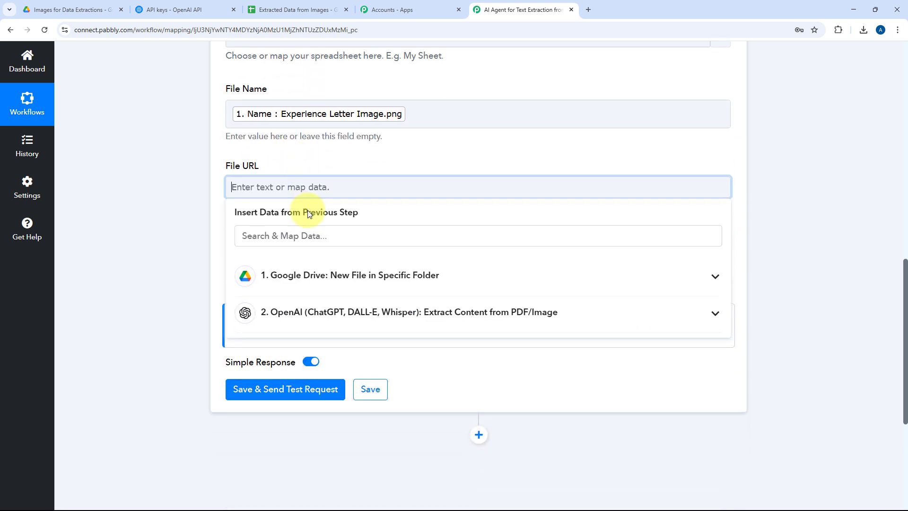
left_click(343, 232)
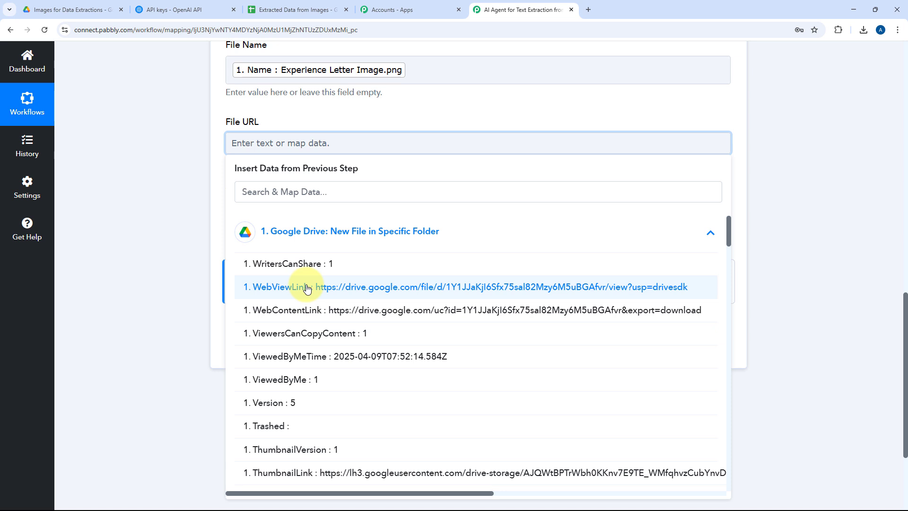
left_click(306, 288)
left_click(305, 108)
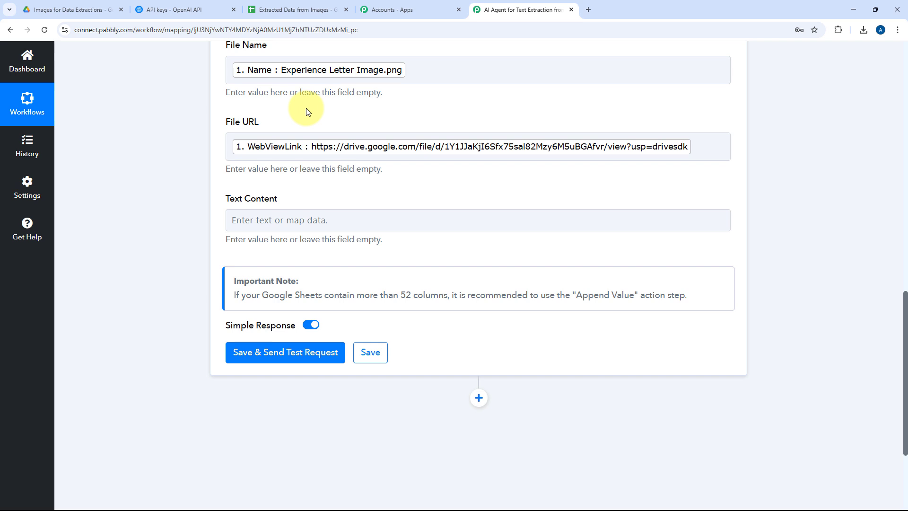
- Map the Text Content field to Choices 0 Message Content from the OpenAI step and review the mapped fields
left_click(300, 217)
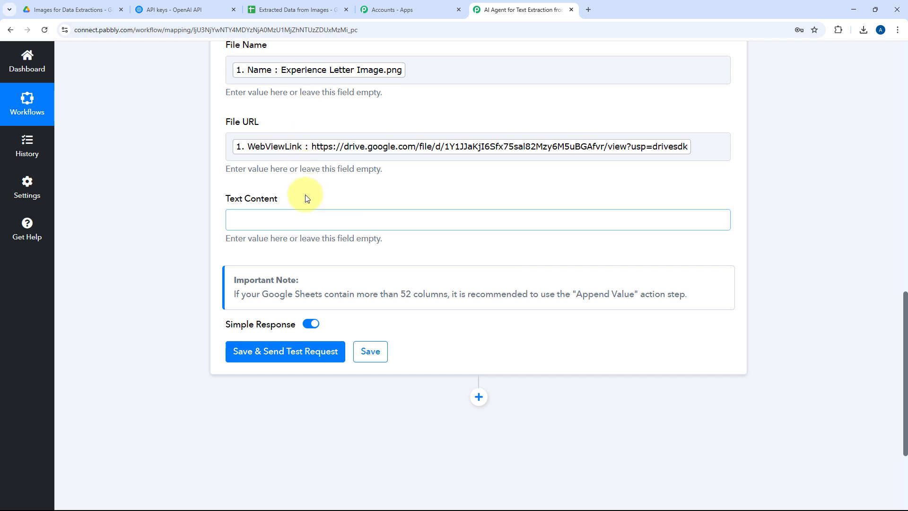
scroll(355, 310, "down", 2)
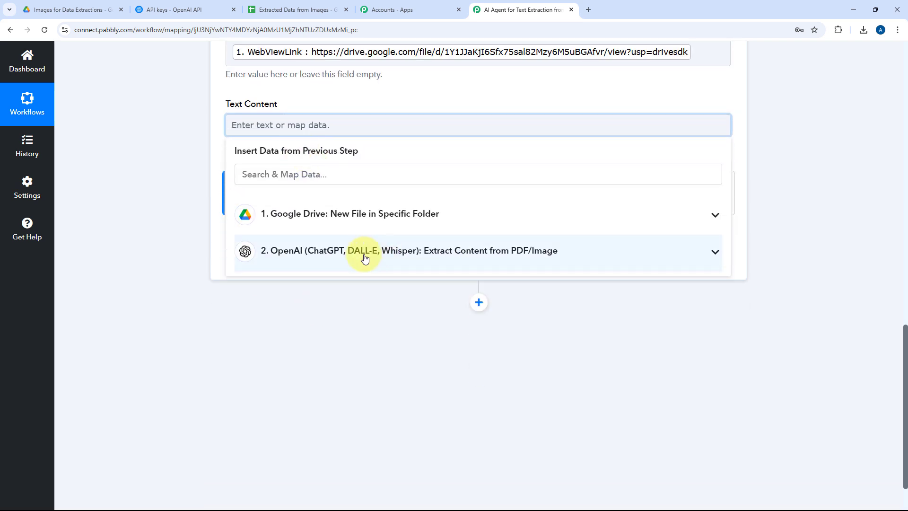
left_click(364, 258)
scroll(364, 331, "down", 2)
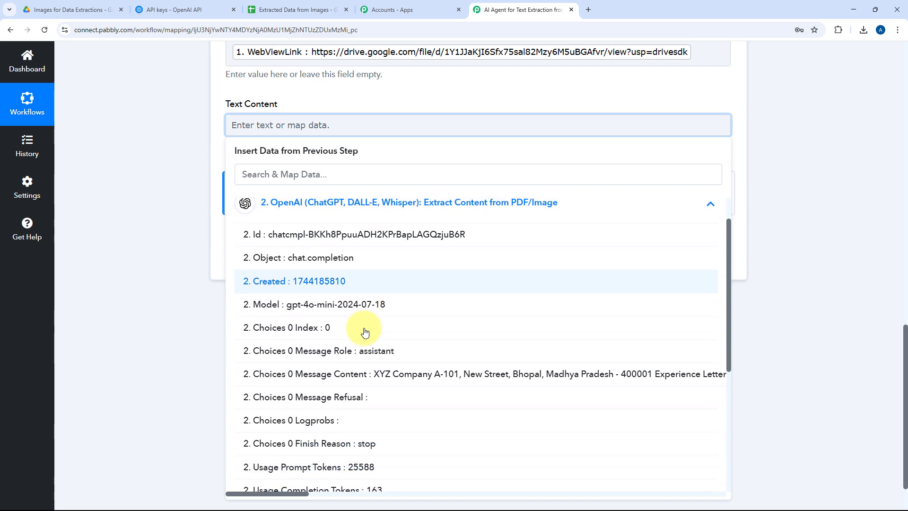
left_click(362, 328)
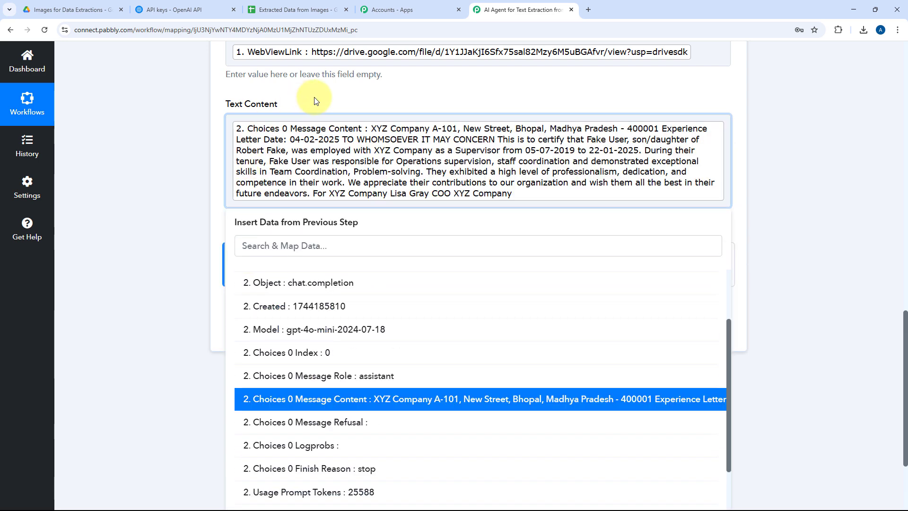
left_click(331, 97)
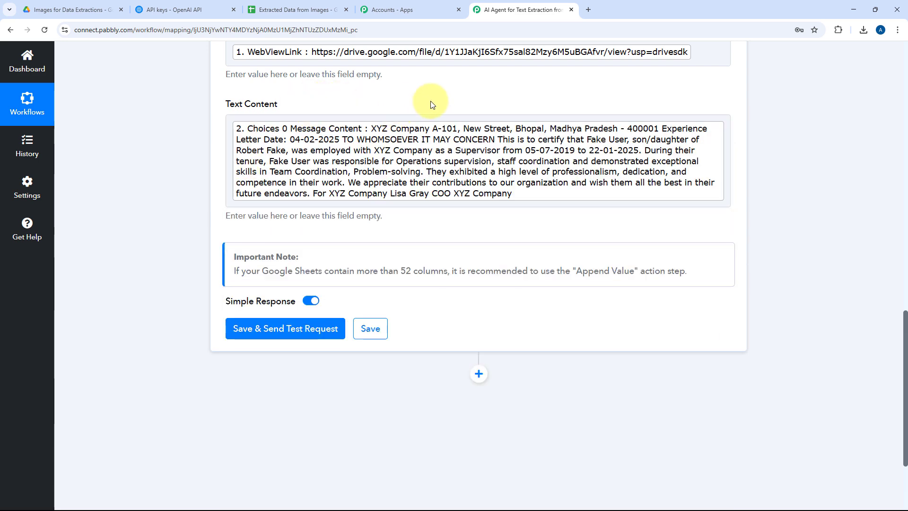
scroll(430, 100, "up", 3)
scroll(307, 170, "down", 3)
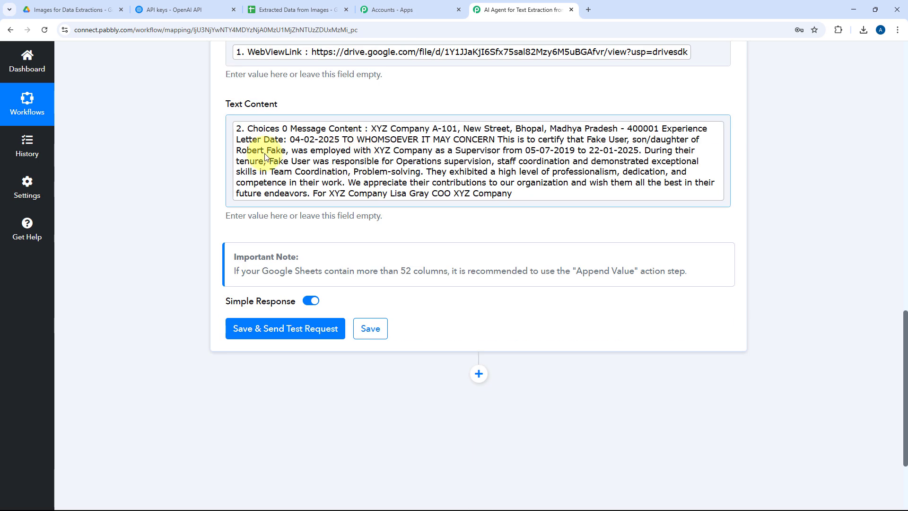
- Save the Google Sheets Add New Row action, send its test request, review the response and mapped fields, and collapse the step
scroll(265, 157, "down", 2)
left_click(263, 233)
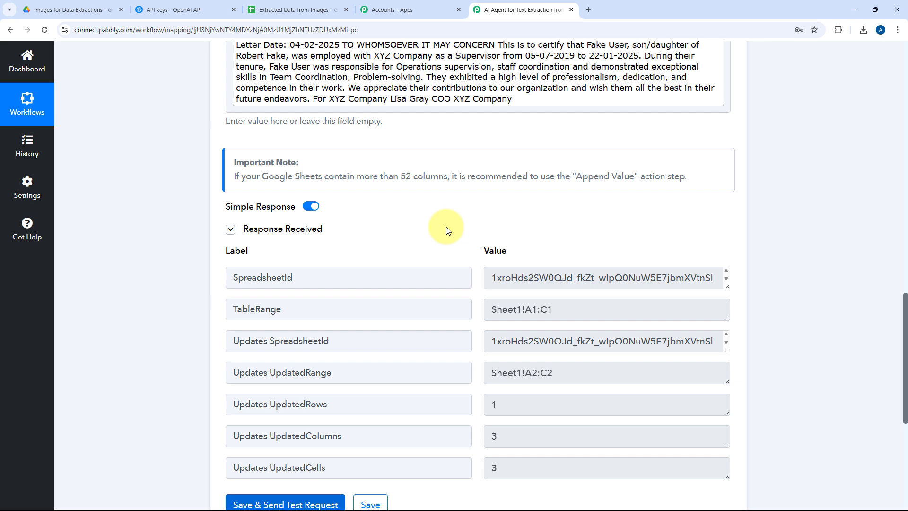
scroll(447, 227, "up", 3)
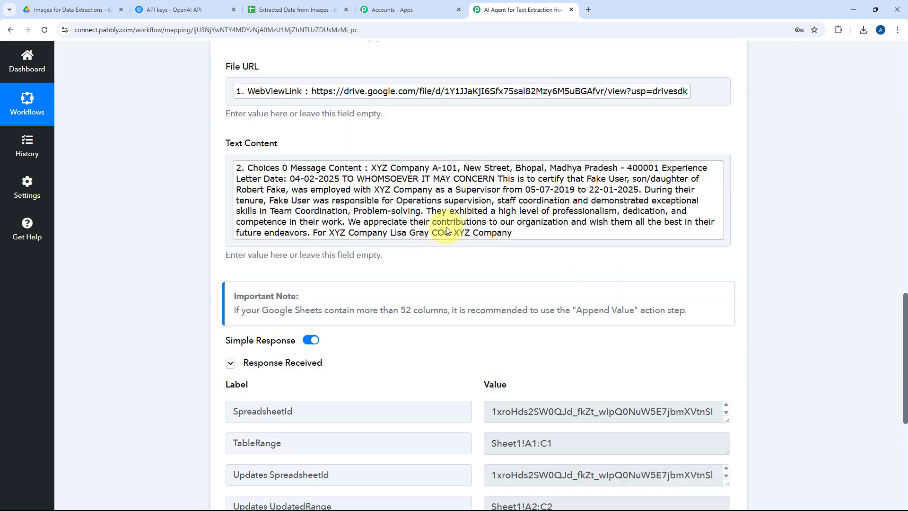
scroll(433, 202, "up", 1)
scroll(439, 146, "up", 9)
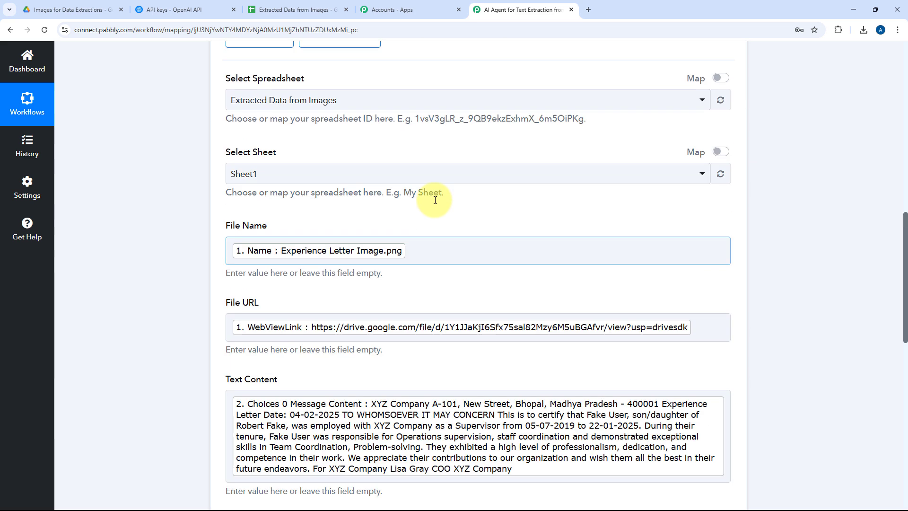
left_click(538, 119)
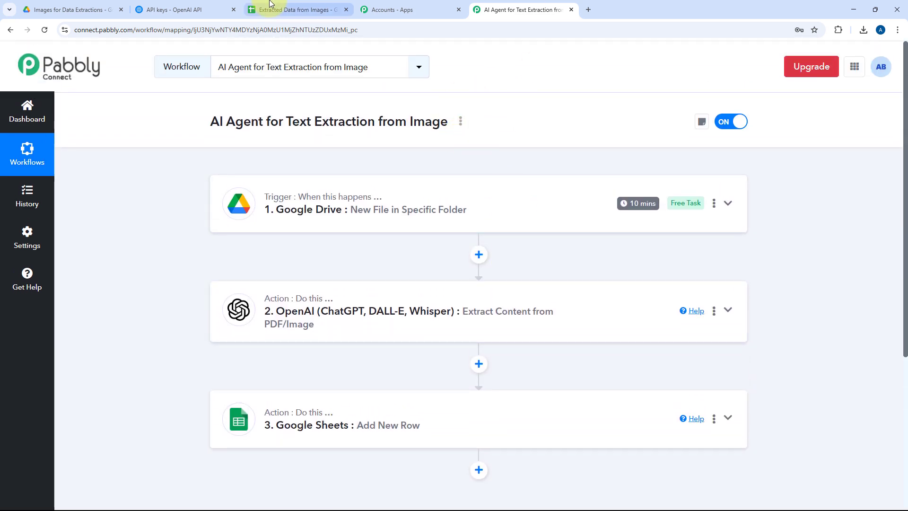
- Switch to the Extracted Data from Images spreadsheet, widen the Text Content column, and shrink row 2 to the standard row height
left_click(283, 7)
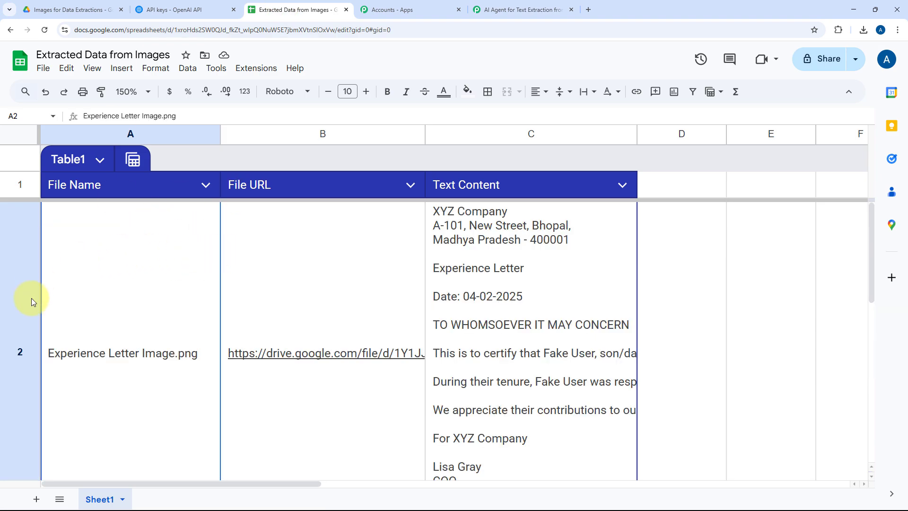
left_click_drag(637, 132, 740, 132)
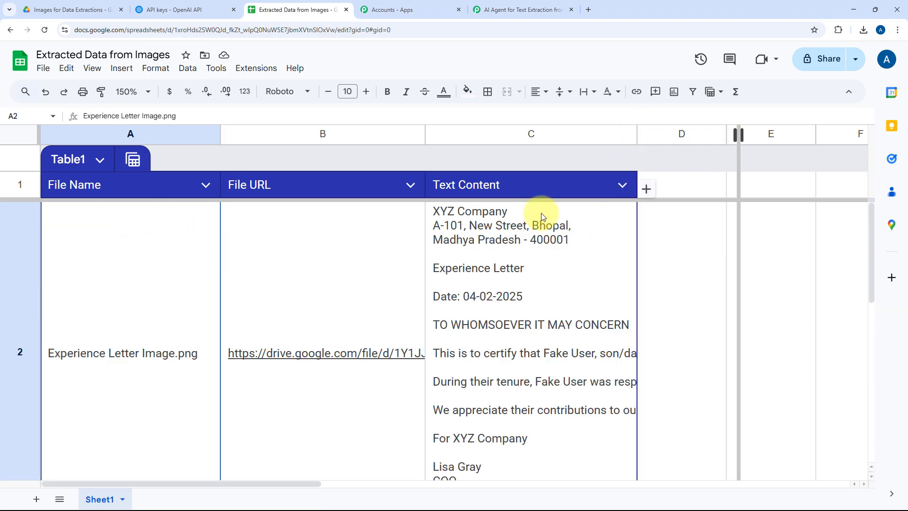
scroll(219, 280, "down", 2)
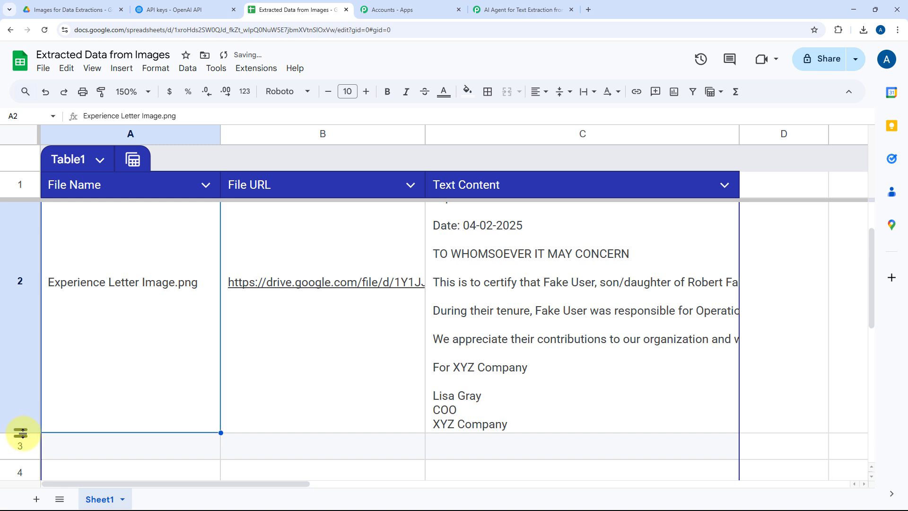
left_click_drag(21, 433, 21, 228)
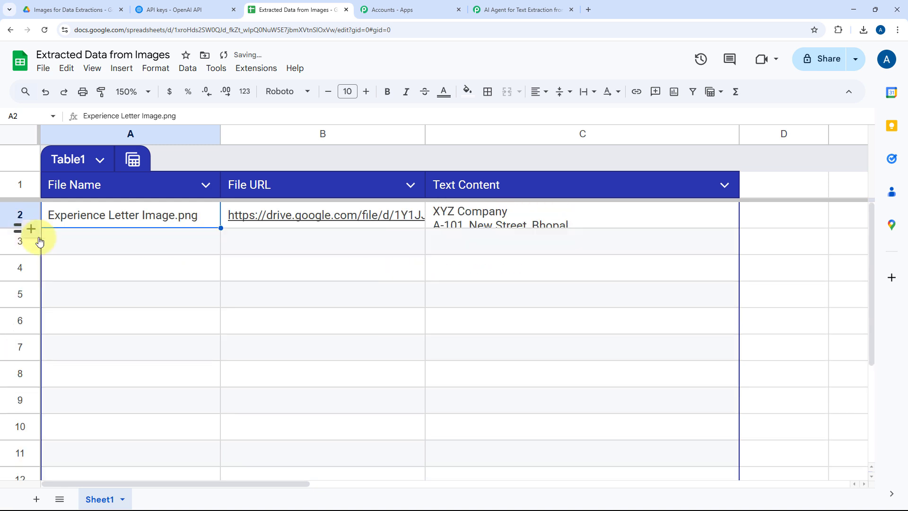
- Inspect row 2's File Name, open its linked image from File URL, and read the extracted Text Content
double_click(138, 219)
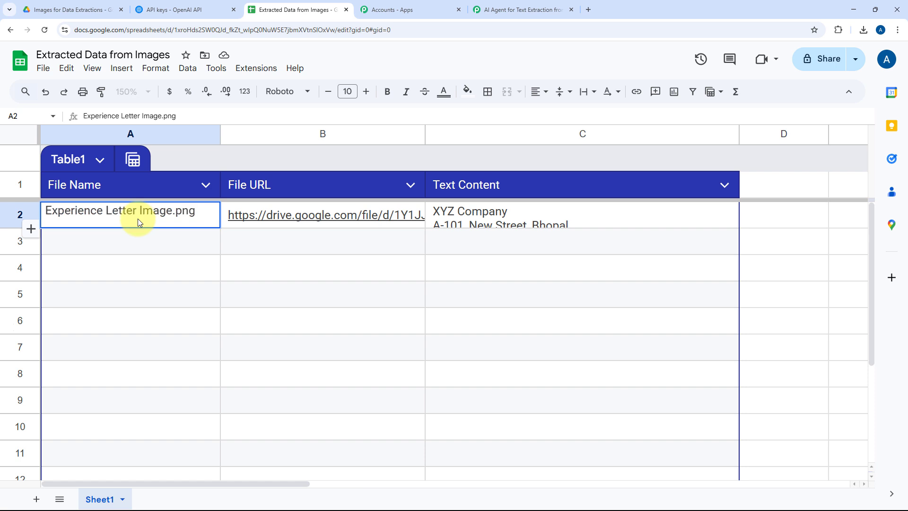
left_click(265, 220)
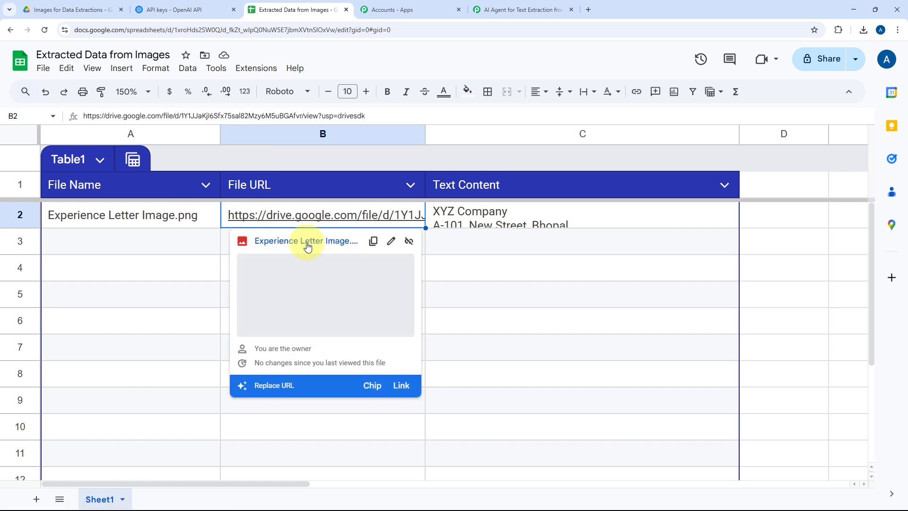
left_click(304, 242)
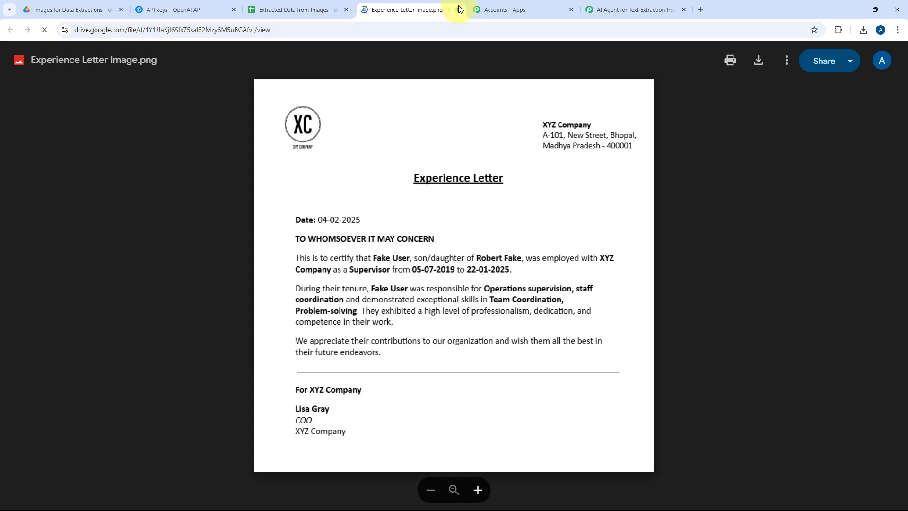
left_click(458, 9)
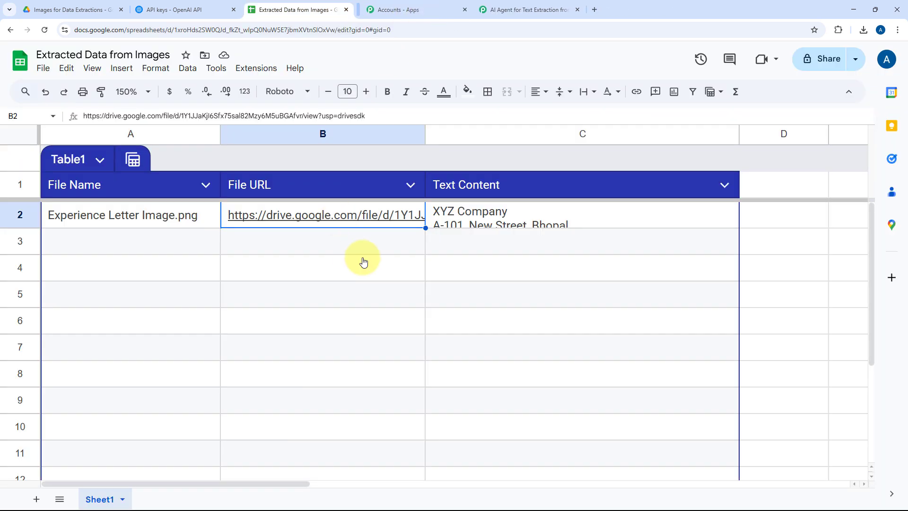
double_click(466, 218)
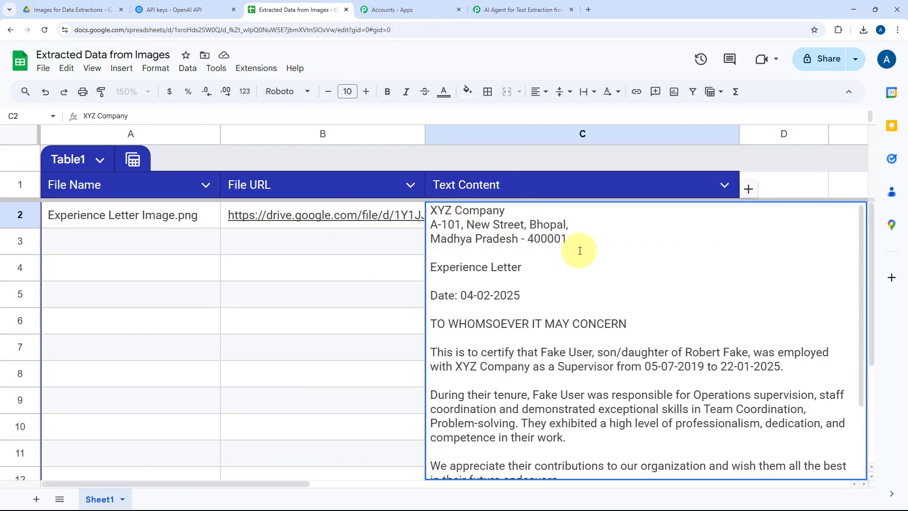
left_click(421, 242)
left_click(500, 220)
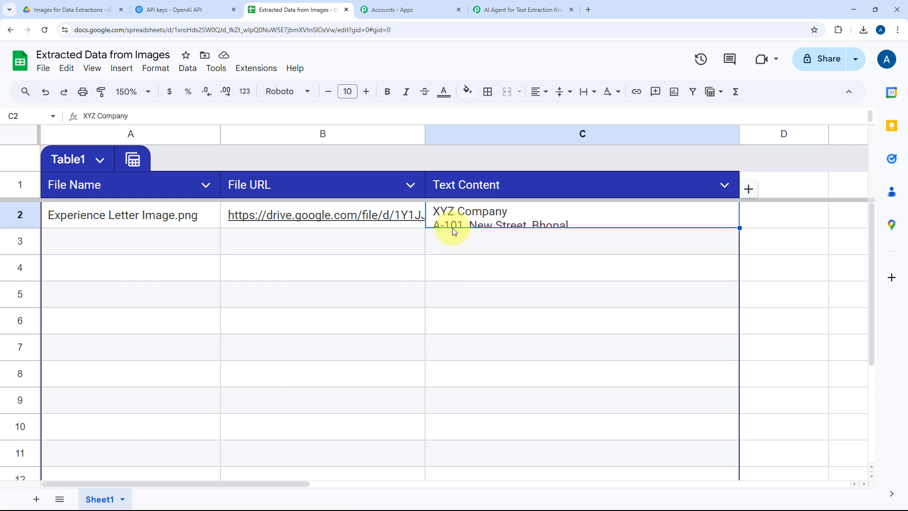
- Upload Pabbly Chatflow Catalog.png from Downloads to the Images for Data Extractions folder in Google Drive
left_click(501, 10)
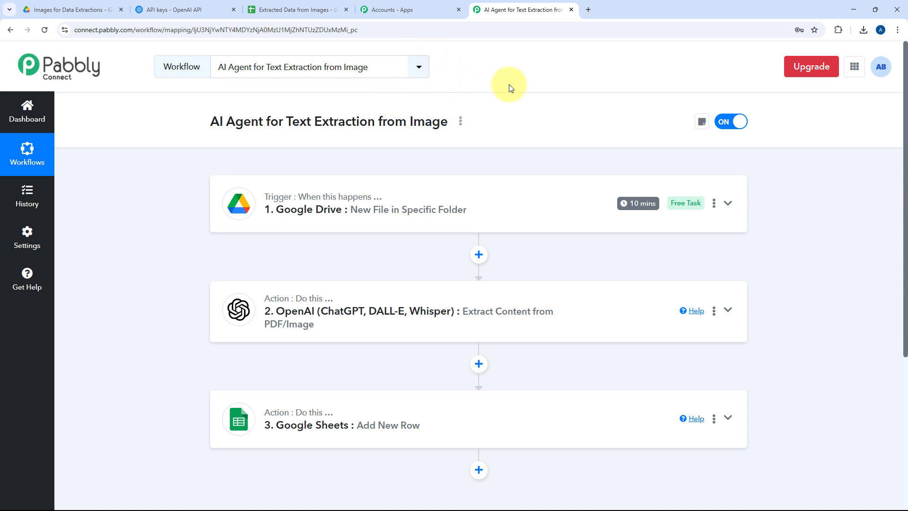
left_click(78, 9)
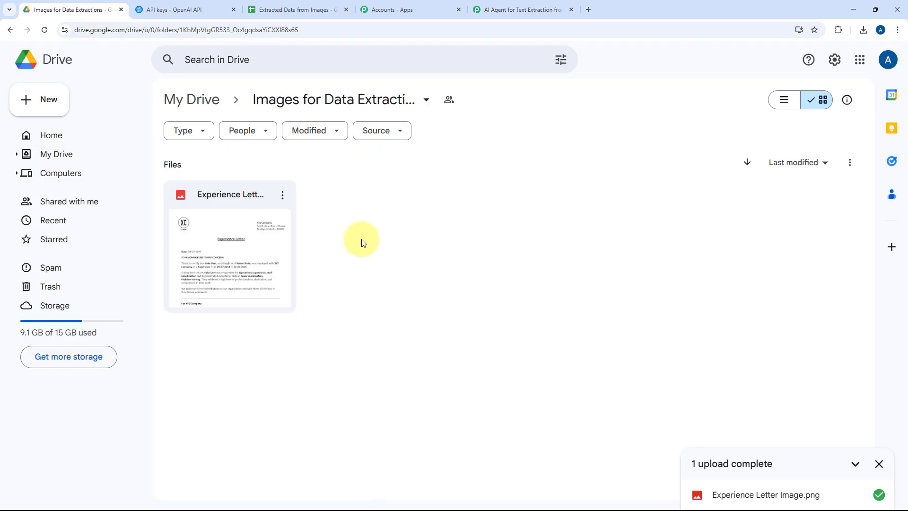
left_click(47, 100)
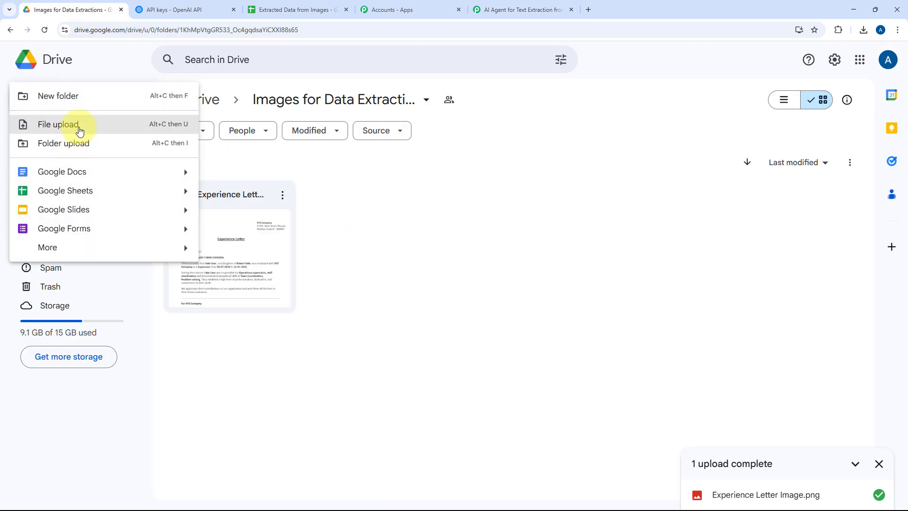
left_click(78, 125)
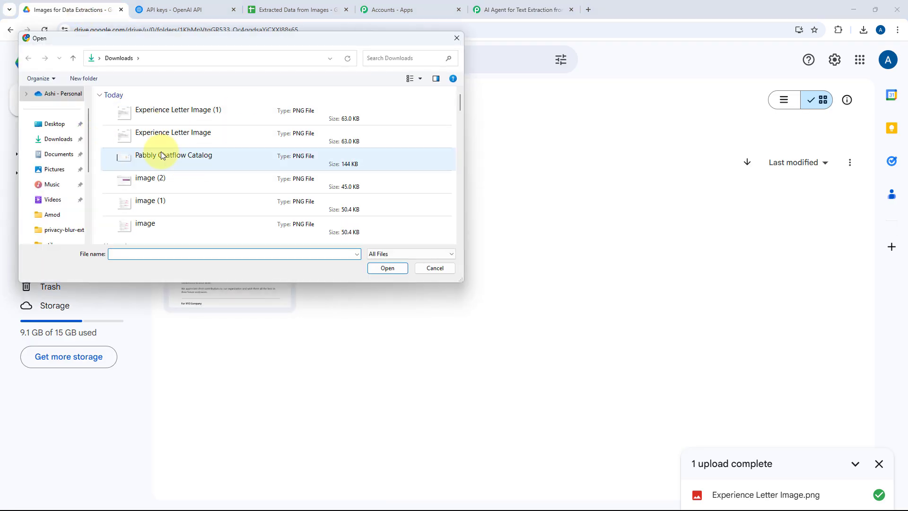
left_click(178, 159)
left_click(392, 267)
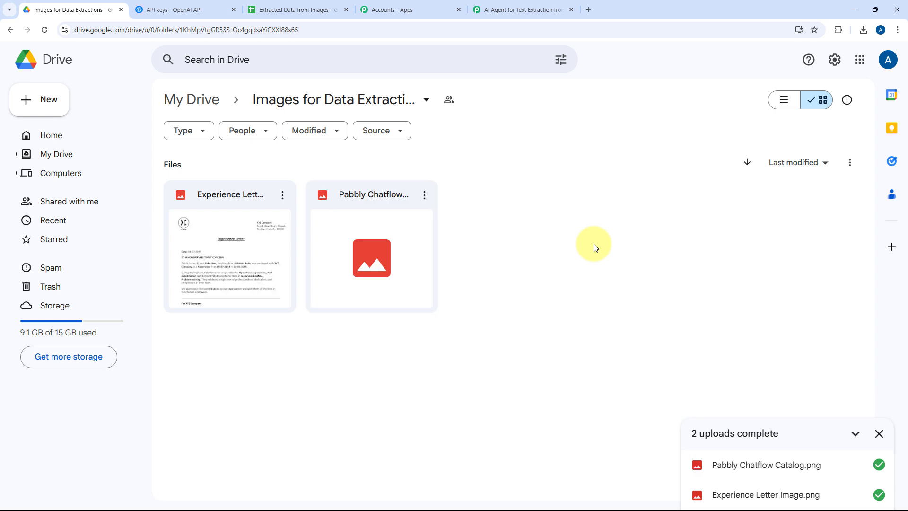
- Preview the uploaded Pabbly Chatflow Catalog image and close the preview
left_click(395, 245)
double_click(395, 245)
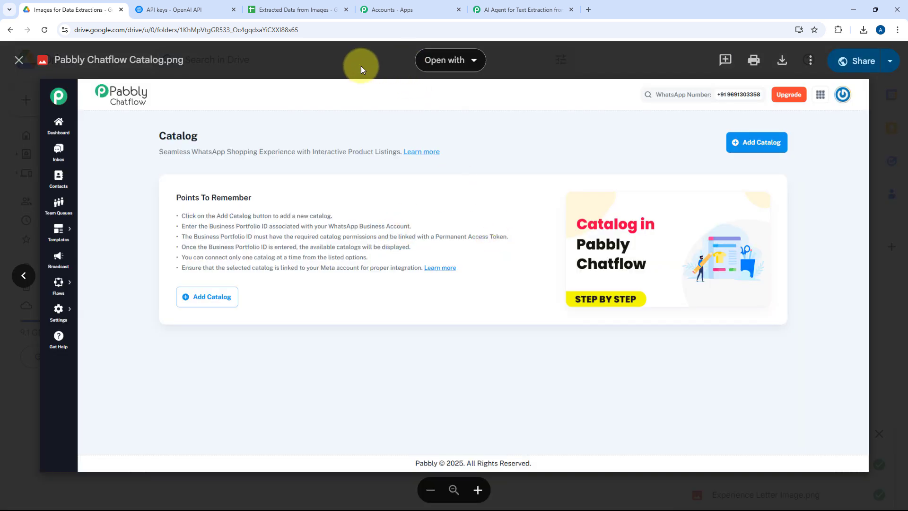
left_click(18, 60)
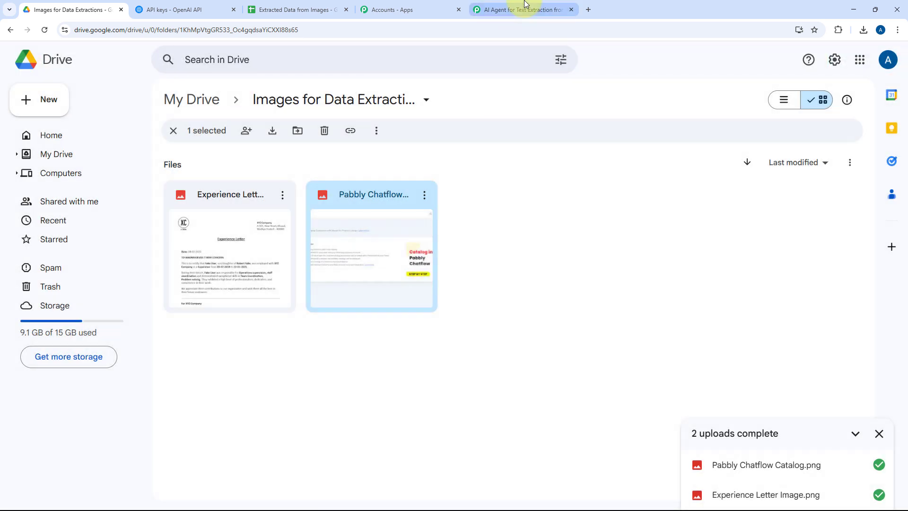
- Check spreadsheet row 3 for a new entry, revisit the Drive folder, and check the Google Drive trigger's polling interval in Pabbly Connect
left_click(520, 10)
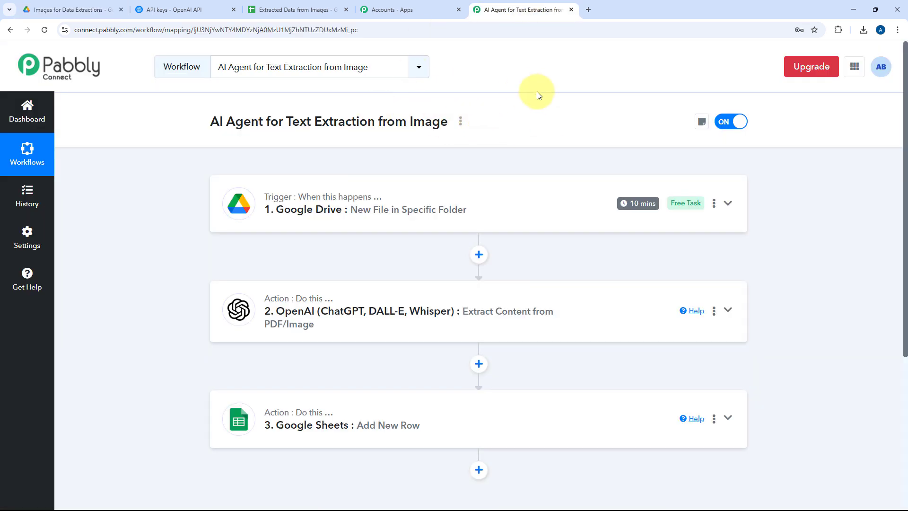
left_click(291, 9)
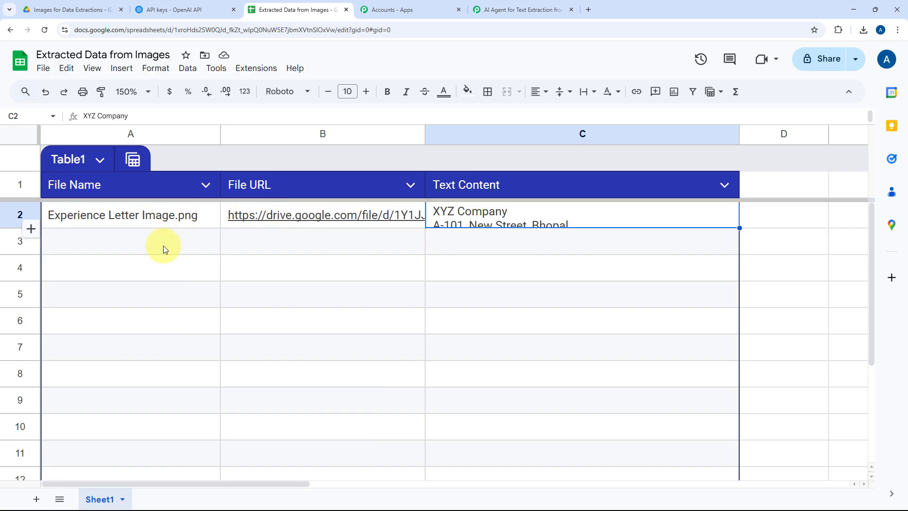
left_click(163, 245)
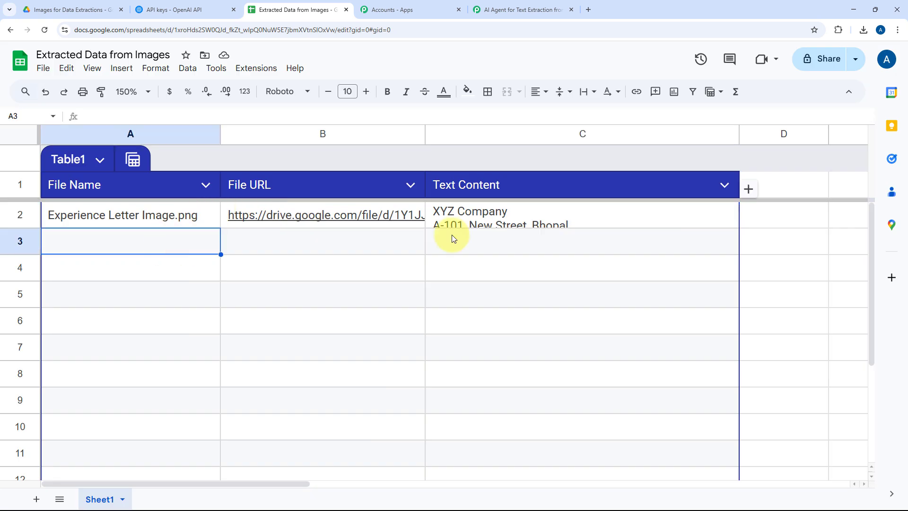
left_click(509, 7)
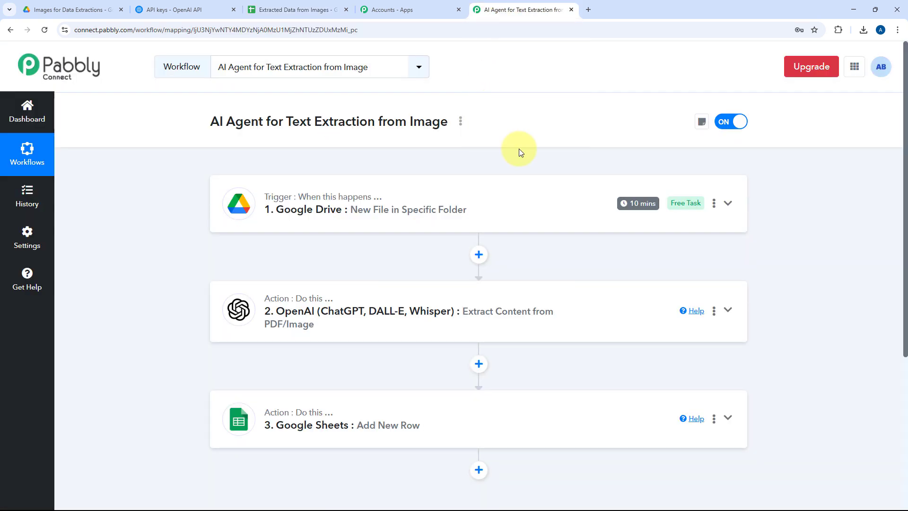
left_click(41, 9)
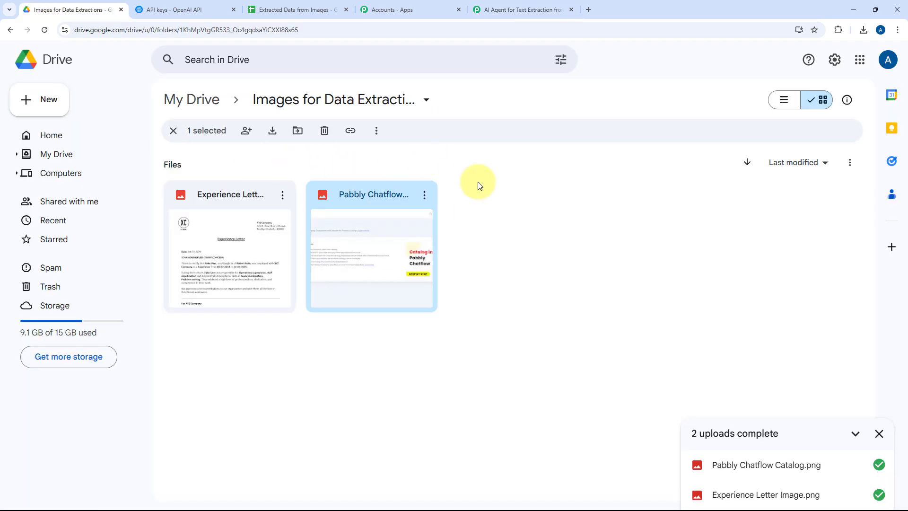
left_click(509, 7)
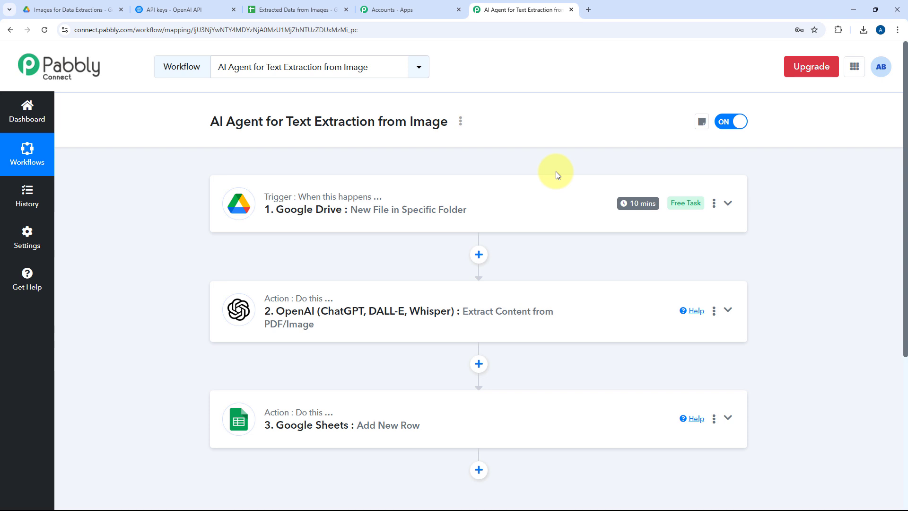
mouse_move(634, 212)
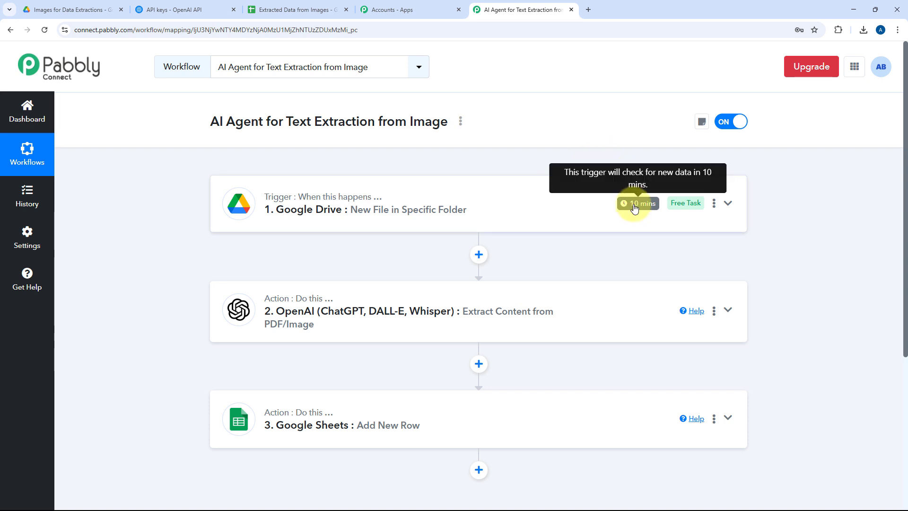
- Compare the uploaded images in the Google Drive folder with the File Name entry in spreadsheet row 3
left_click(71, 10)
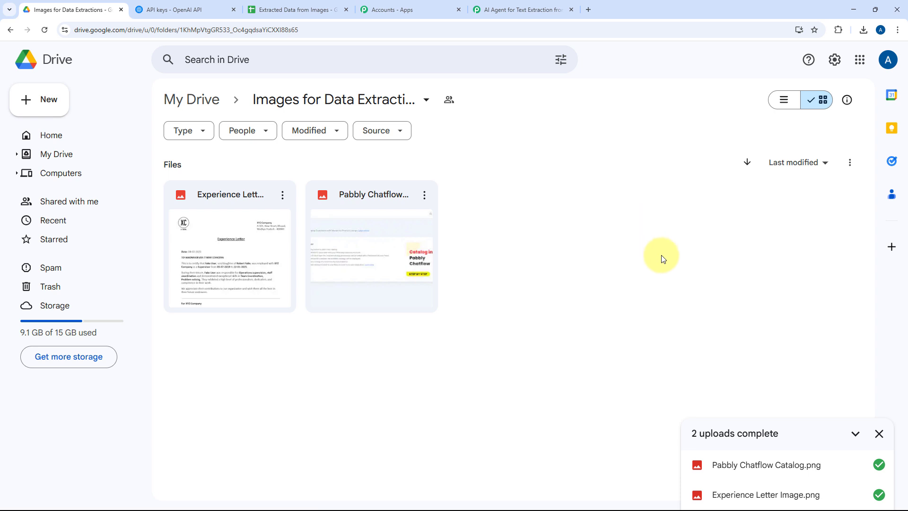
left_click(520, 10)
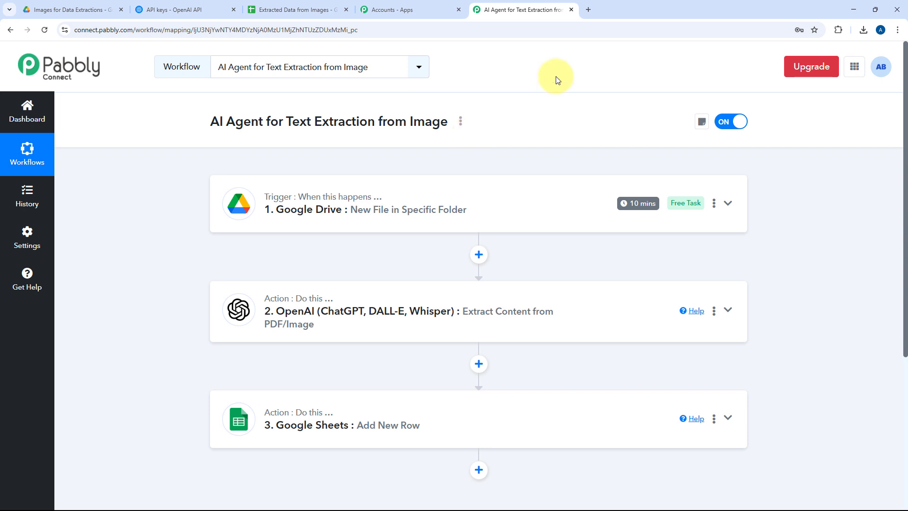
left_click(300, 6)
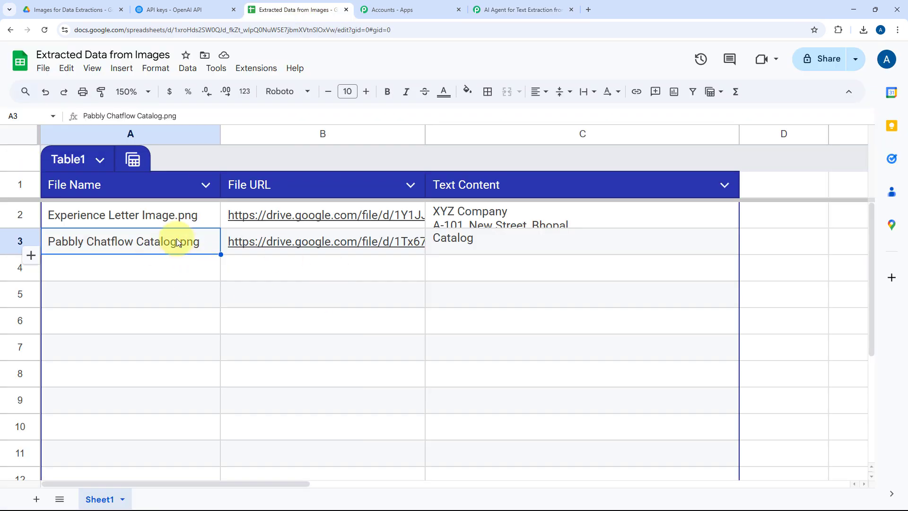
left_click(71, 9)
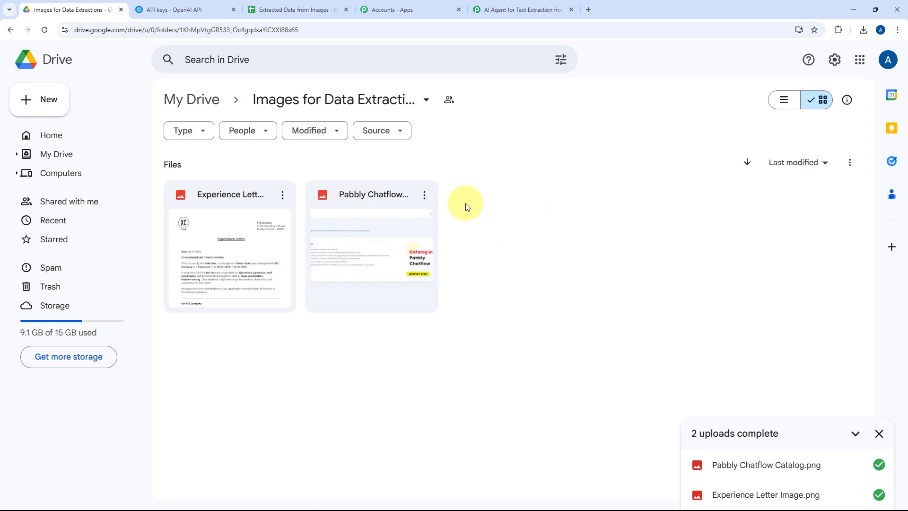
left_click(283, 10)
double_click(159, 247)
key("Return")
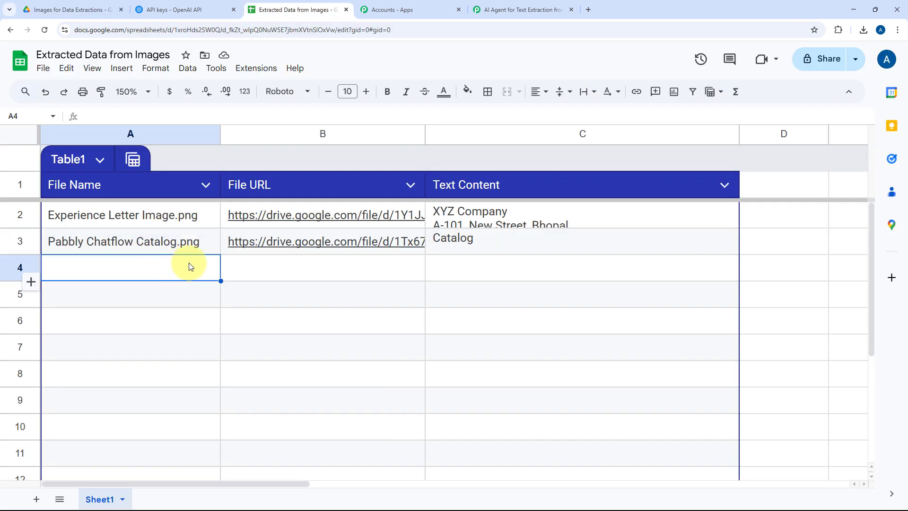
- Inspect row 3's File URL link and read its full Text Content
left_click(276, 241)
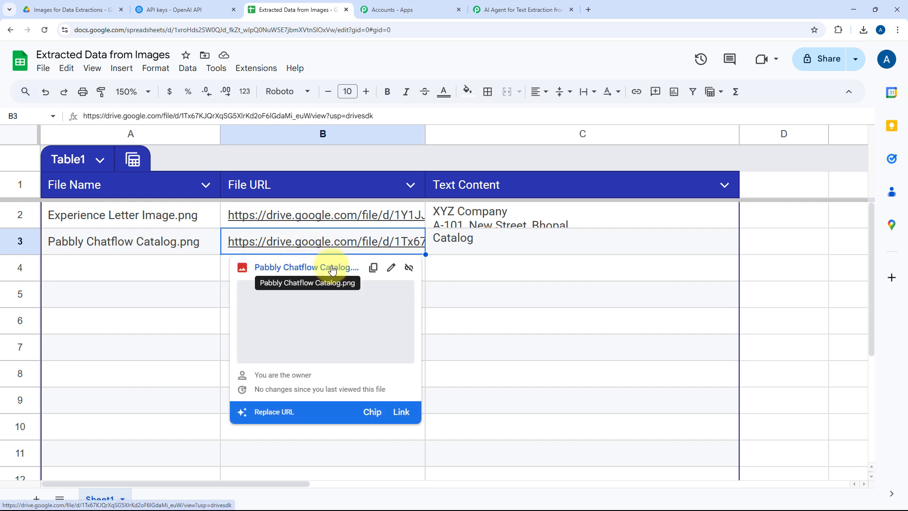
double_click(509, 239)
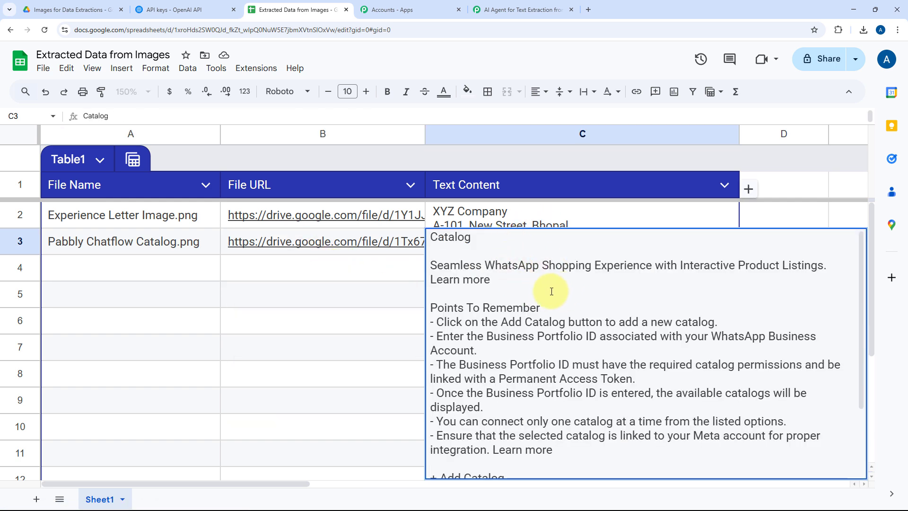
scroll(543, 275, "down", 4)
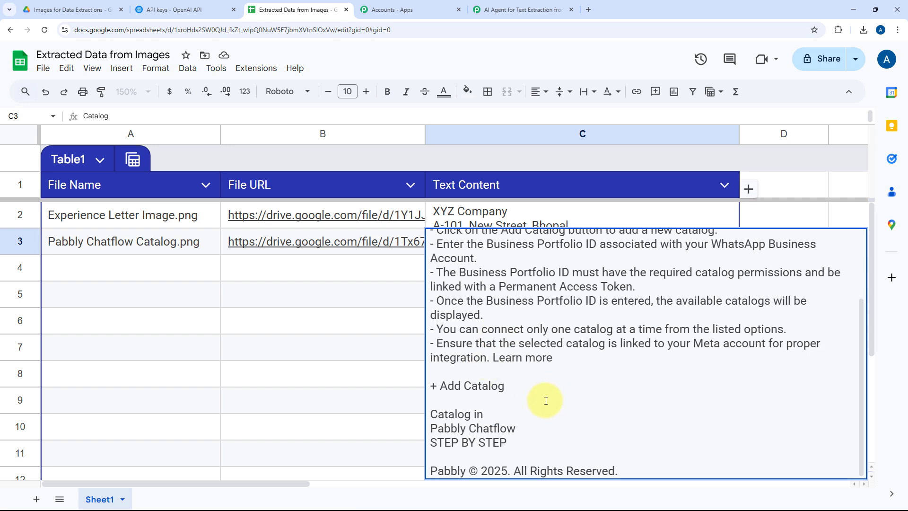
scroll(543, 399, "up", 4)
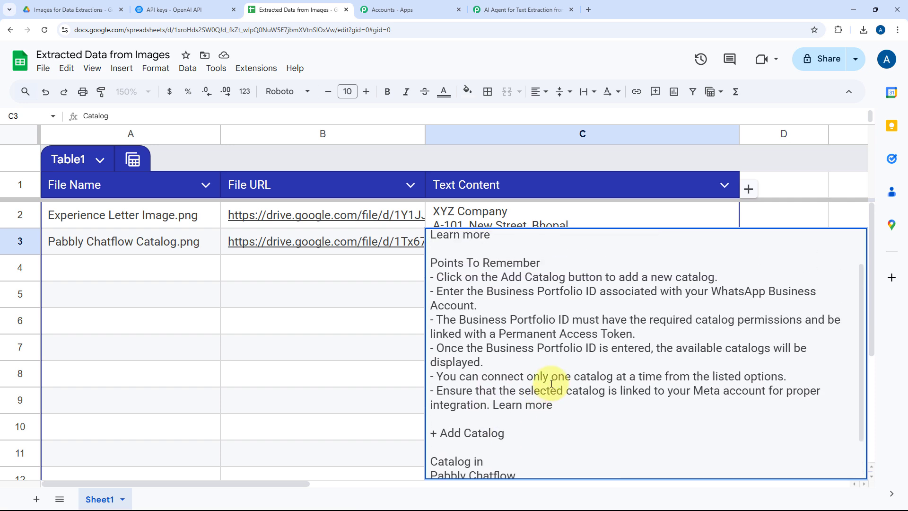
left_click(381, 266)
left_click(466, 245)
- Review the Google Drive image folder and the overview of the complete three-step workflow in Pabbly Connect
left_click(71, 9)
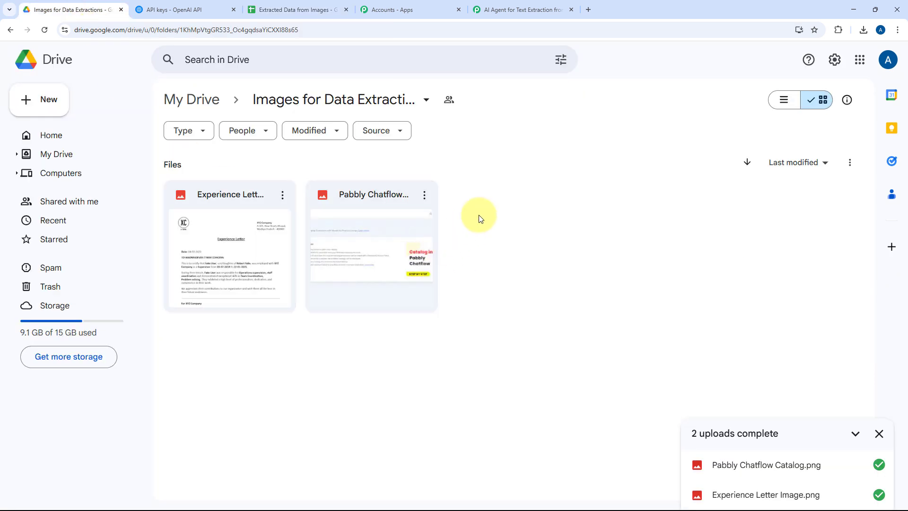
left_click(481, 8)
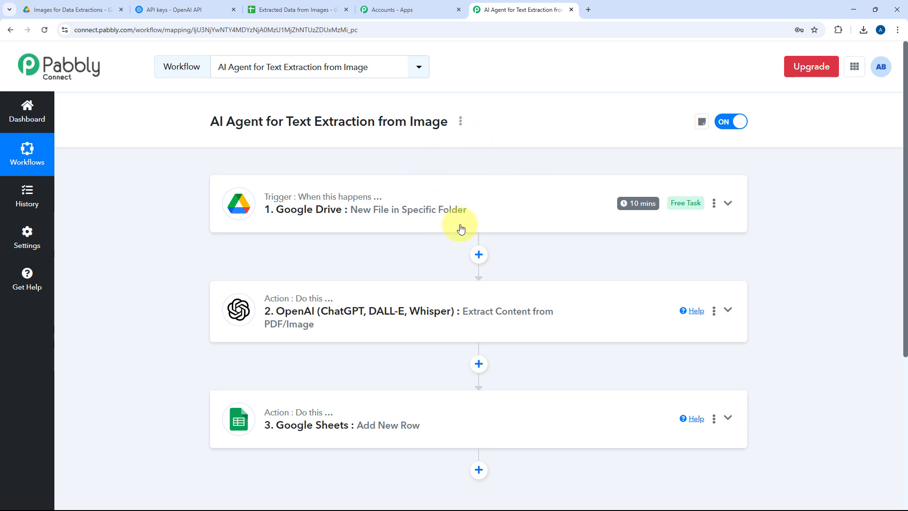
scroll(469, 271, "down", 2)
scroll(506, 237, "up", 2)
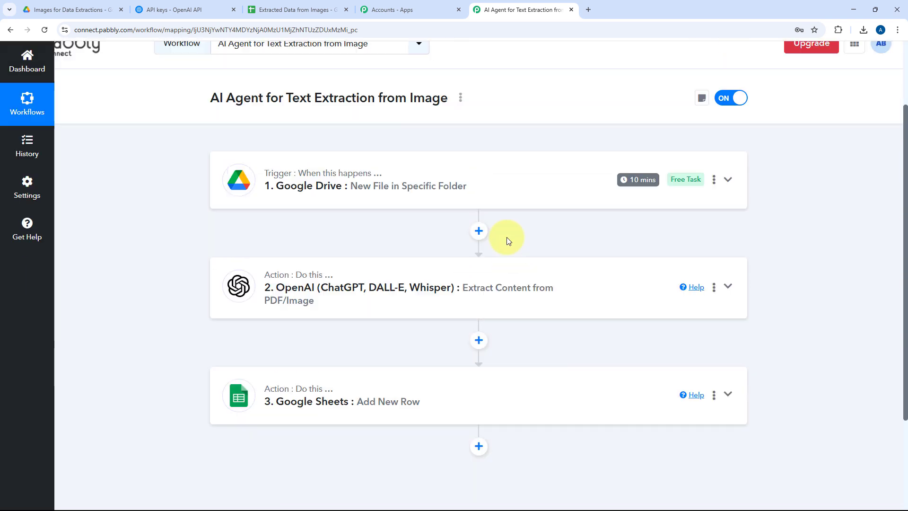